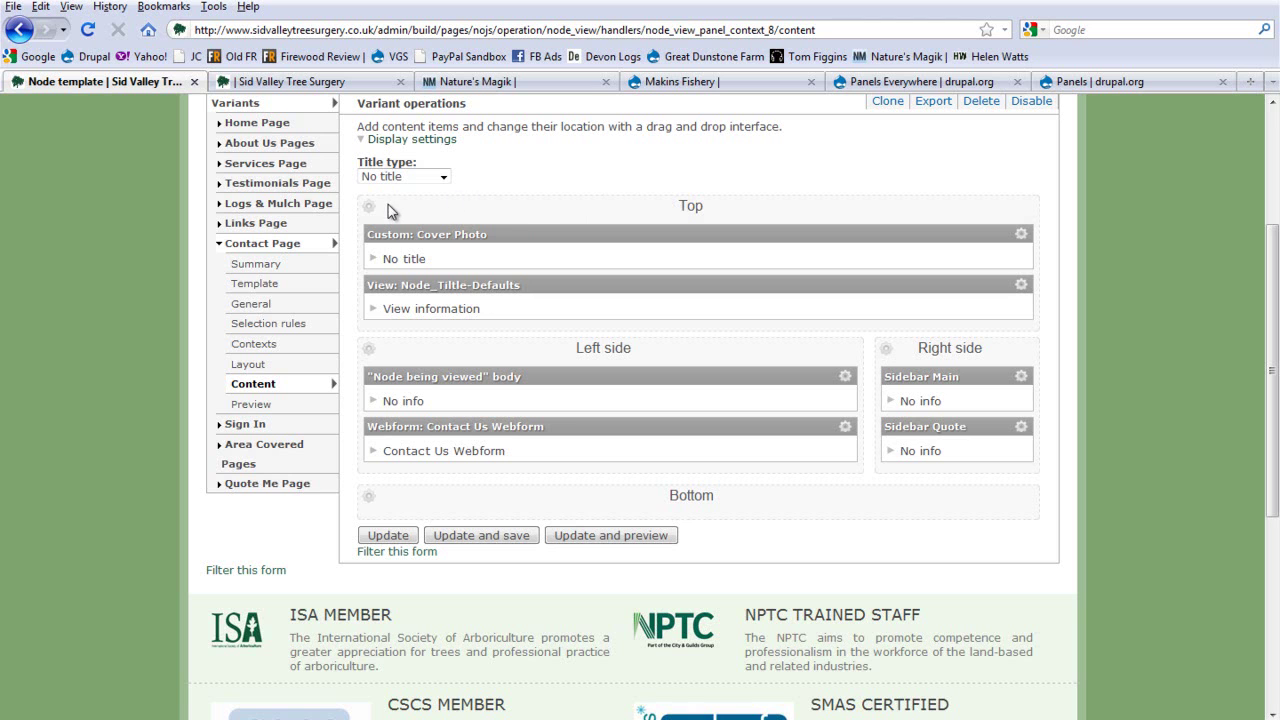
# Step: Look through the Menus, Views and Mini panel content that can be added to the Contact Page's Top region
pyautogui.click(370, 208)
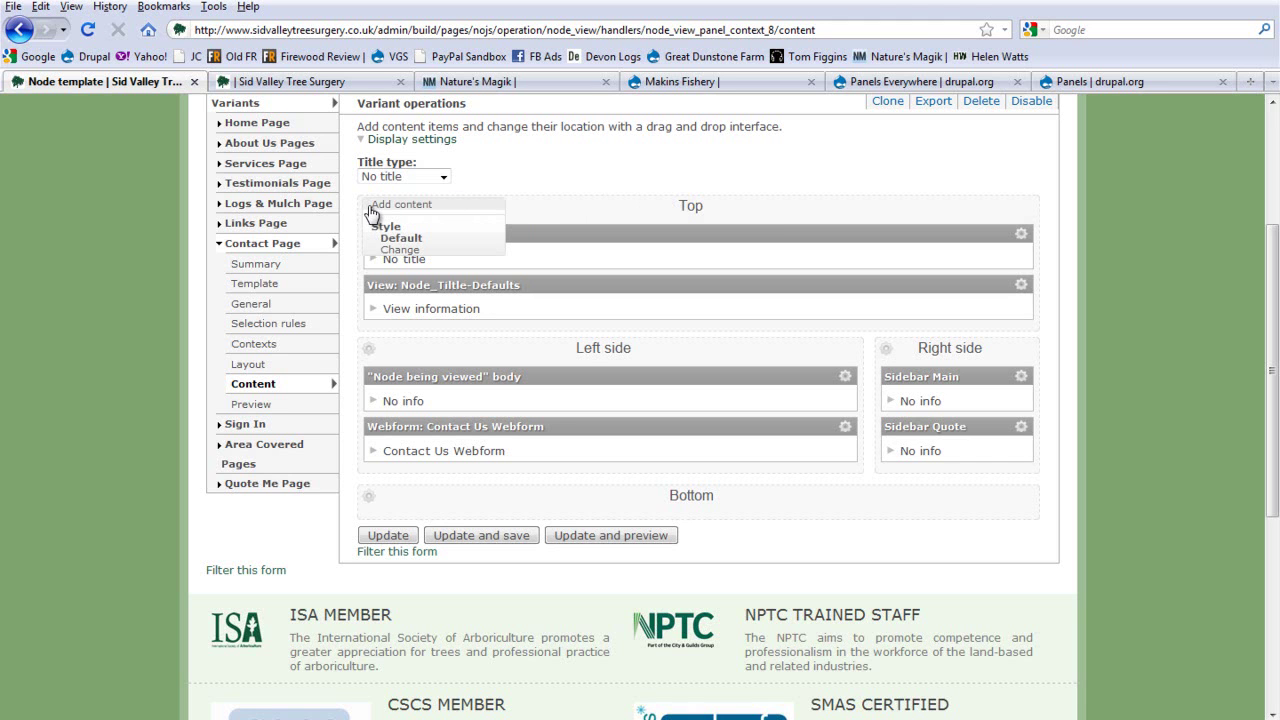
pyautogui.click(390, 206)
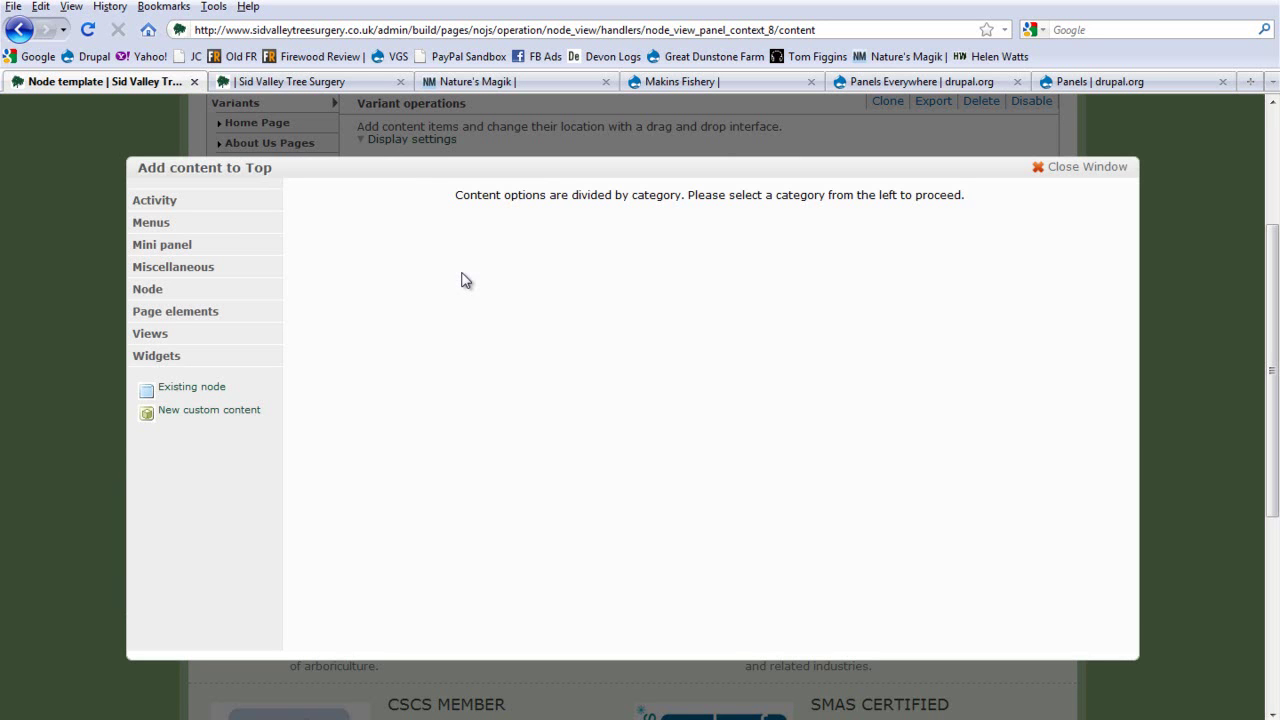
pyautogui.click(151, 224)
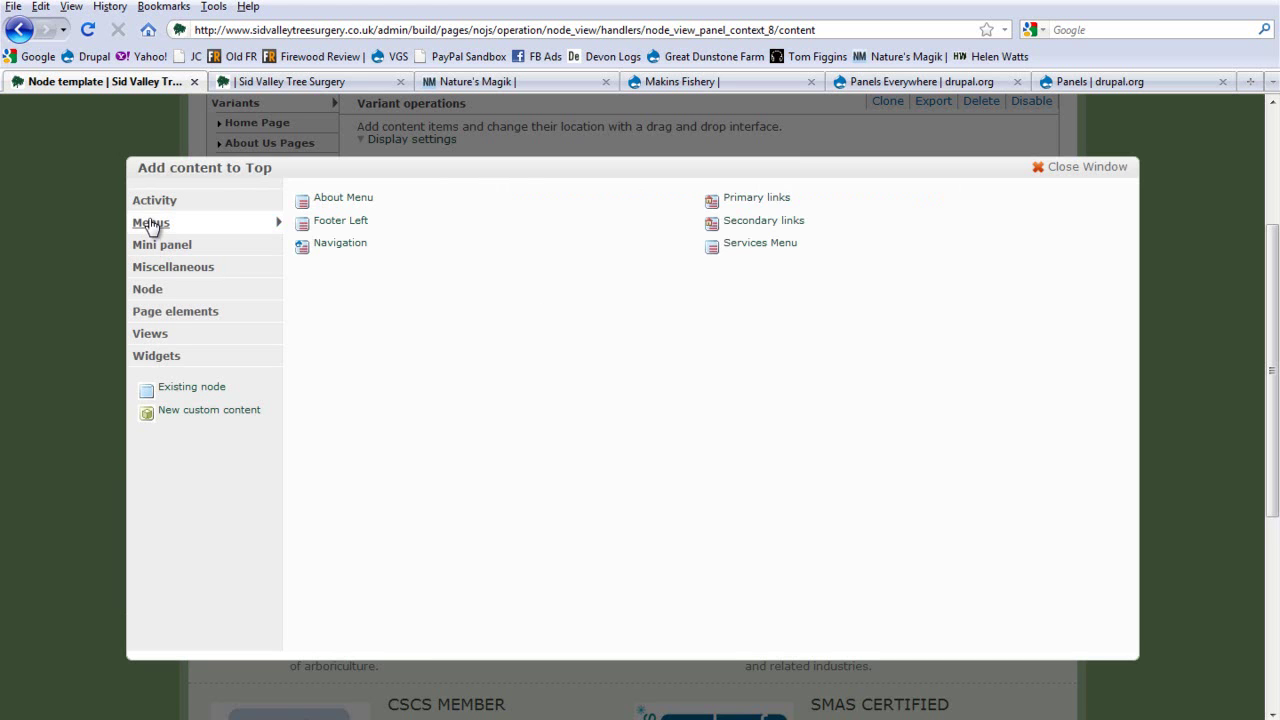
pyautogui.click(160, 334)
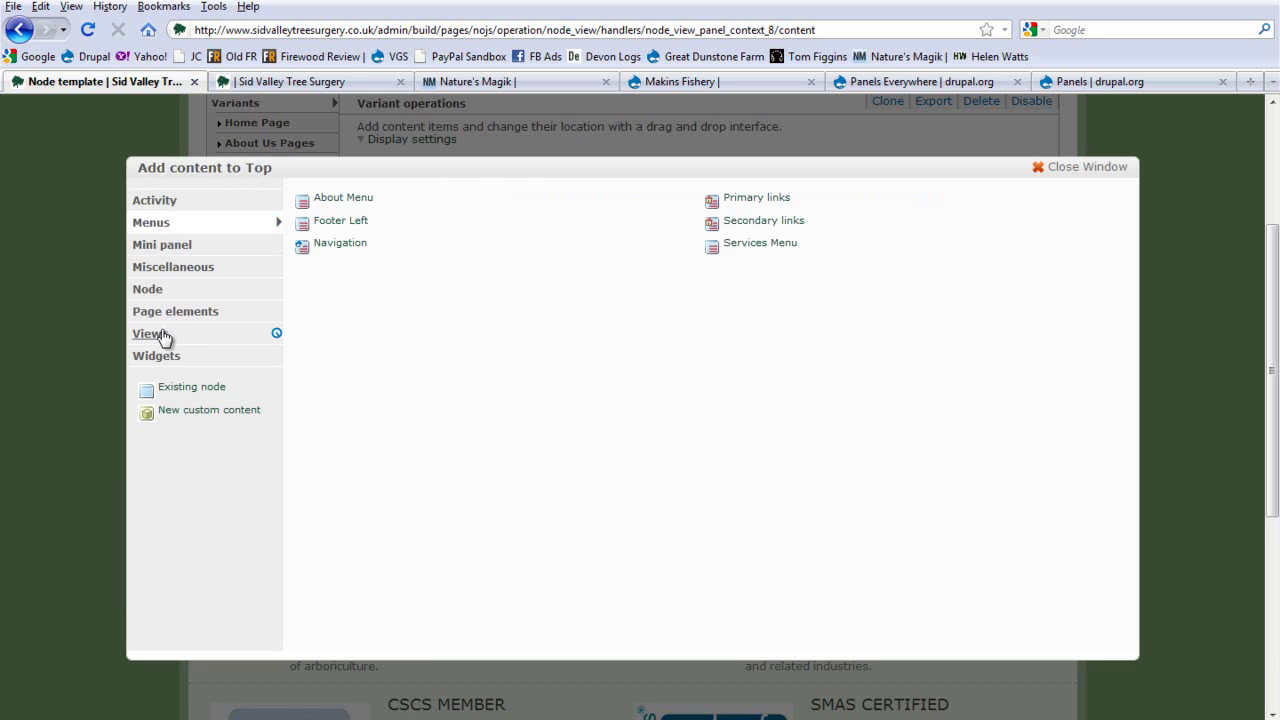
pyautogui.click(183, 250)
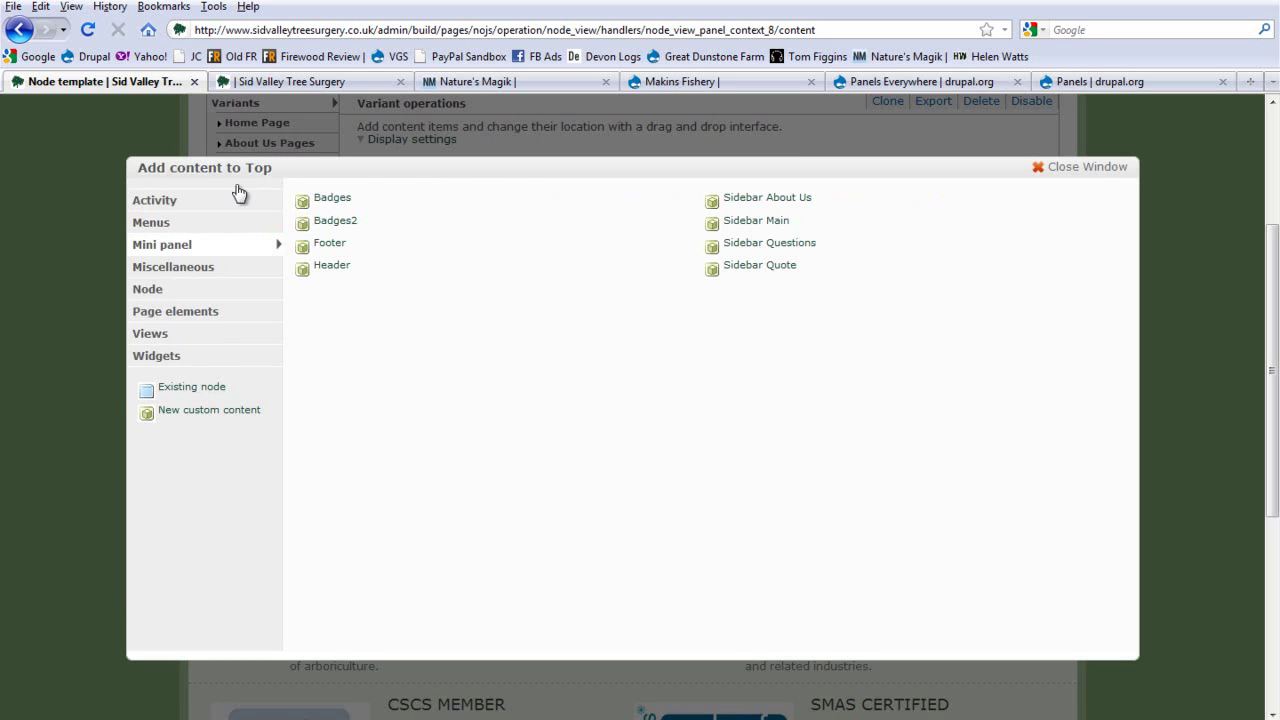
pyautogui.click(1097, 170)
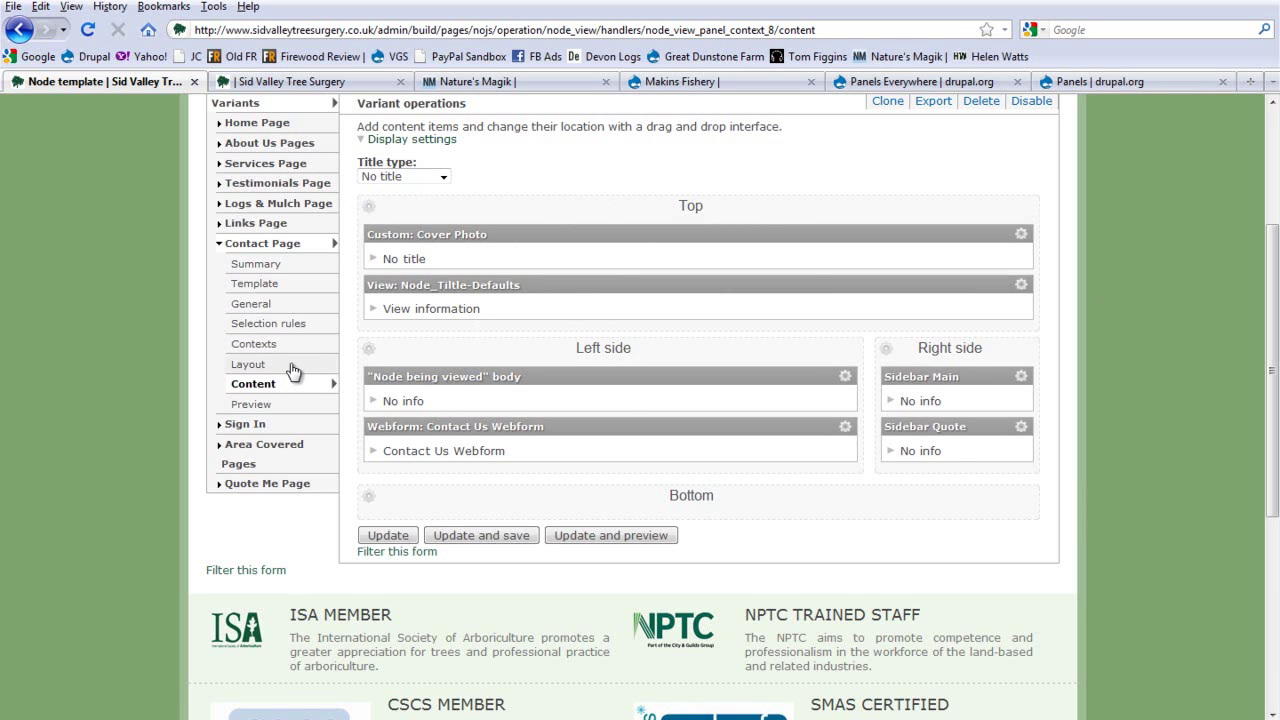
# Step: Review the one-column and two-column panel layouts offered for the Contact Page variant
pyautogui.click(254, 366)
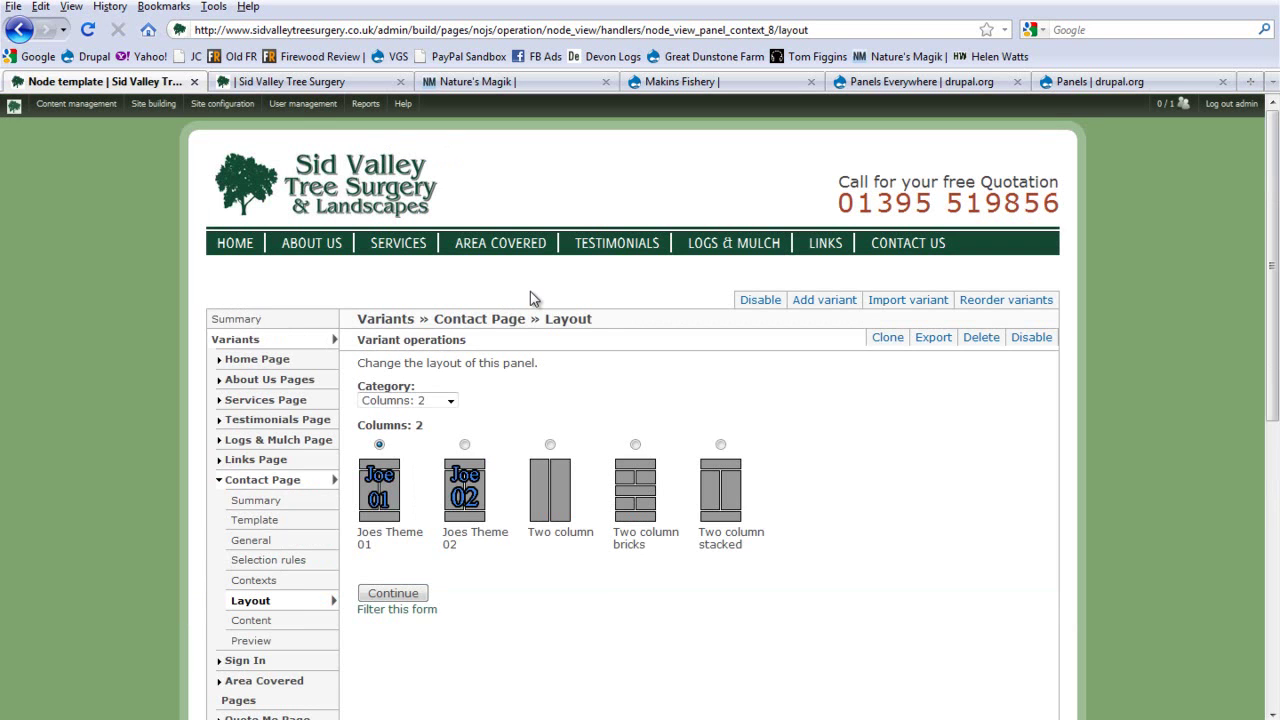
pyautogui.click(449, 400)
pyautogui.click(425, 430)
pyautogui.scroll(-1, 425, 430)
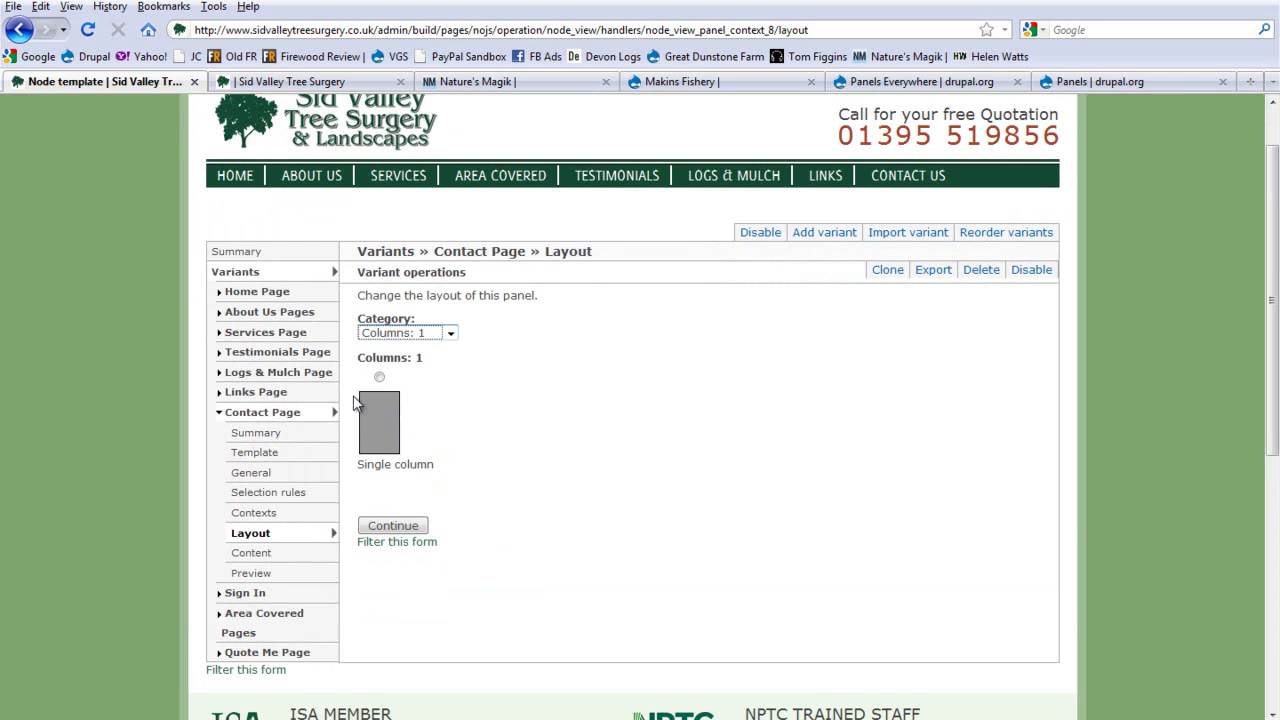
pyautogui.click(449, 333)
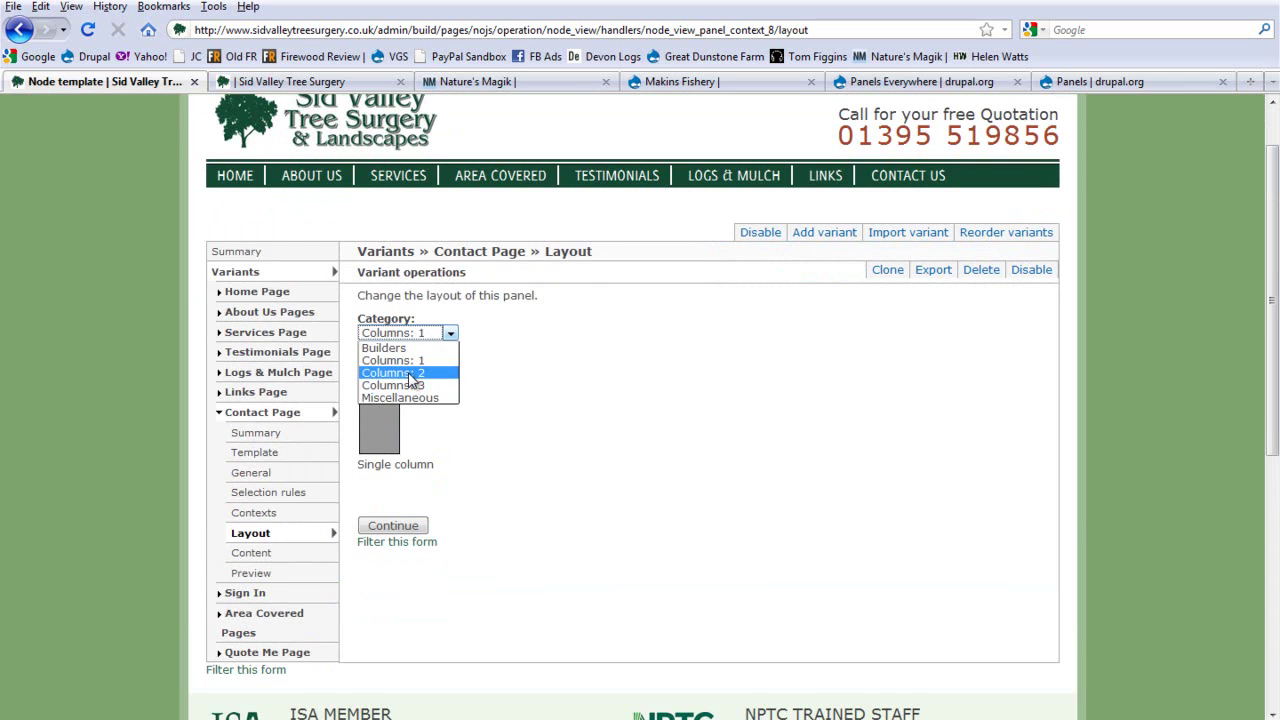
pyautogui.click(405, 369)
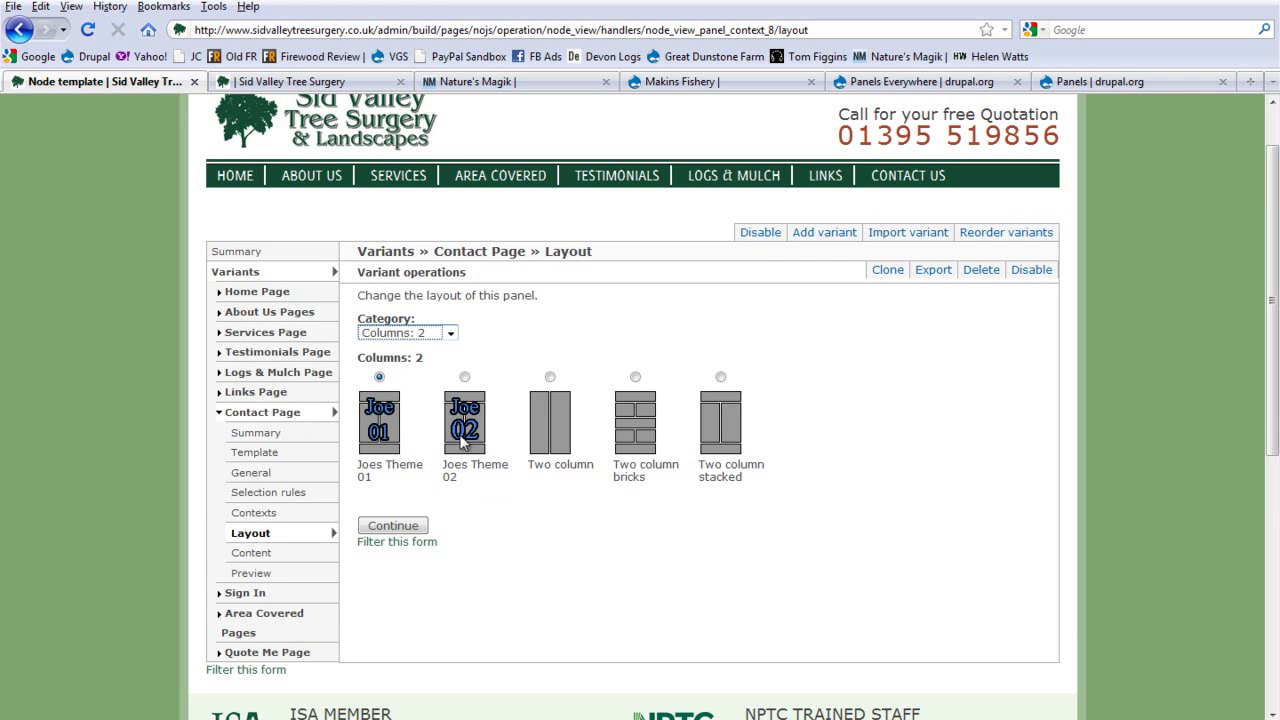
# Step: Review the Columns: 3, Miscellaneous and Builders layouts for the Contact Page, and return to the Columns: 2 category
pyautogui.click(452, 336)
pyautogui.click(420, 386)
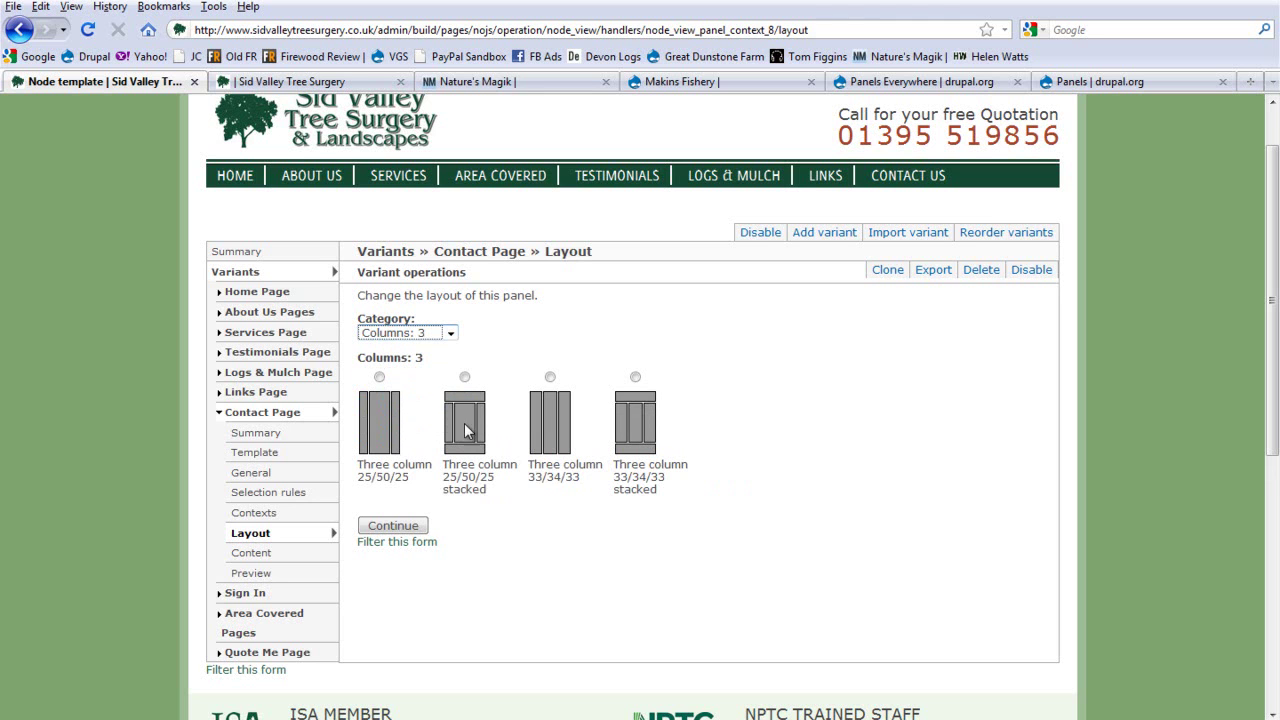
pyautogui.click(419, 335)
pyautogui.click(418, 398)
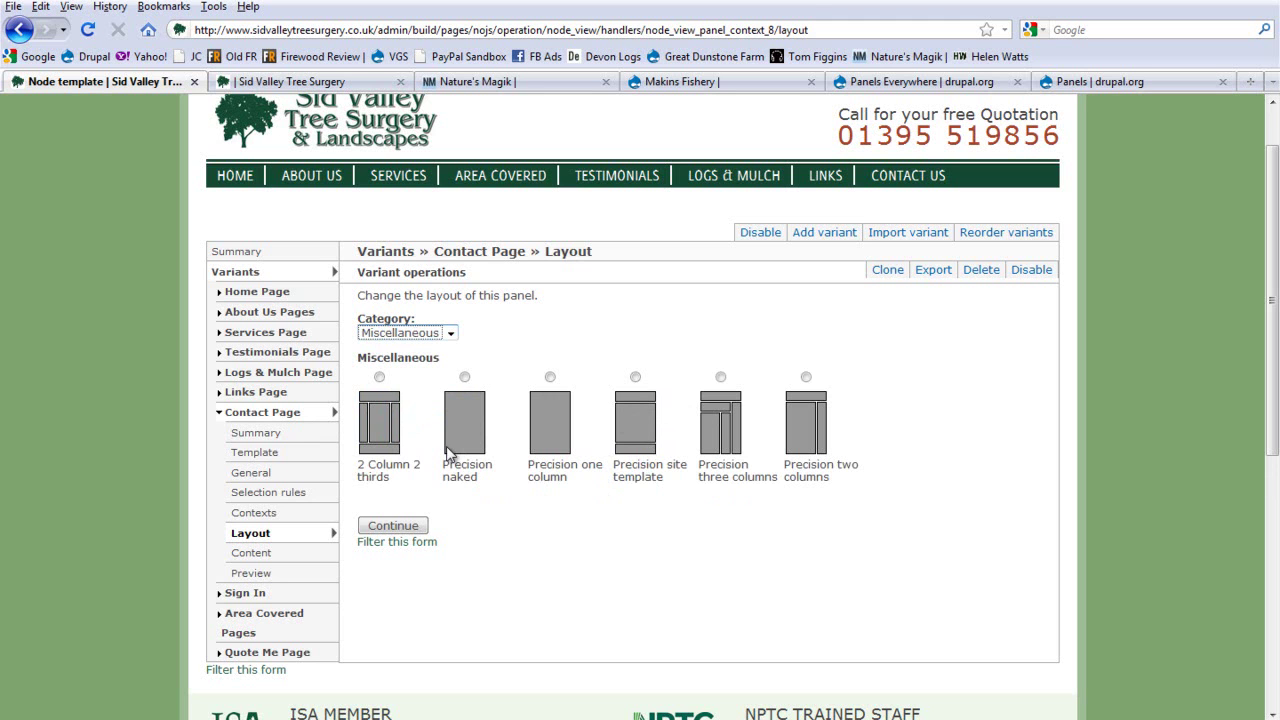
pyautogui.click(420, 336)
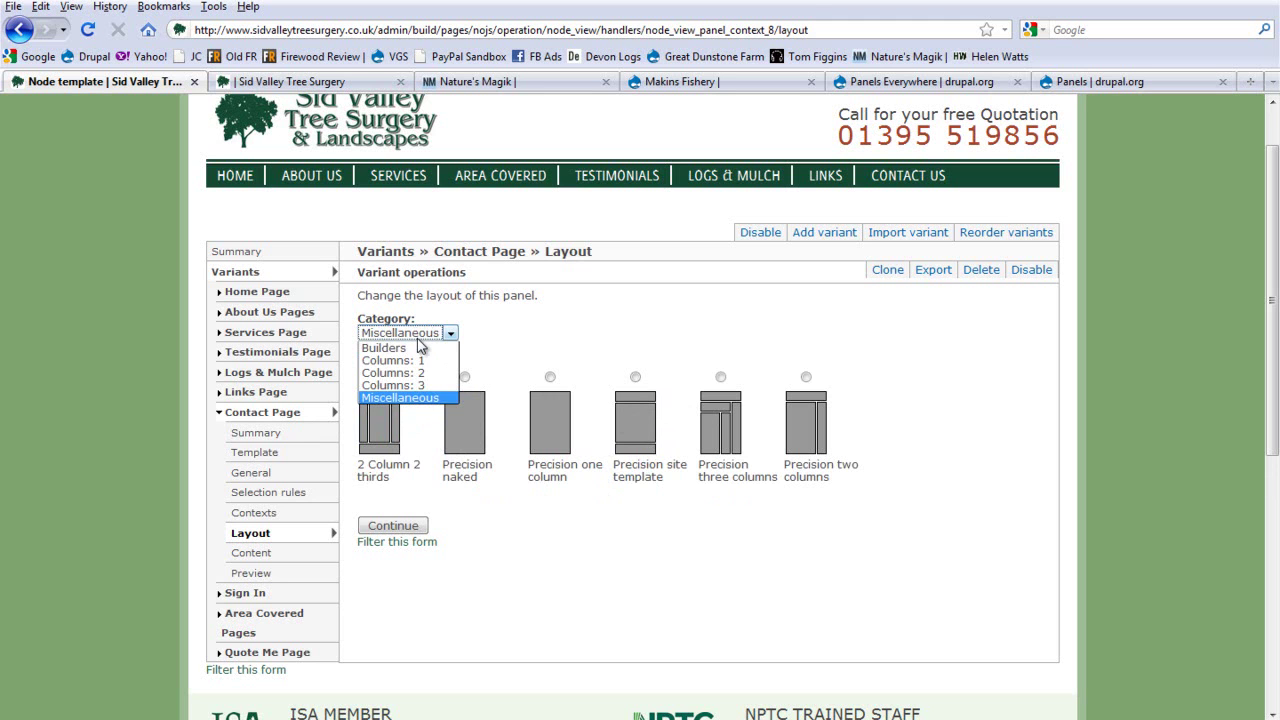
pyautogui.click(412, 348)
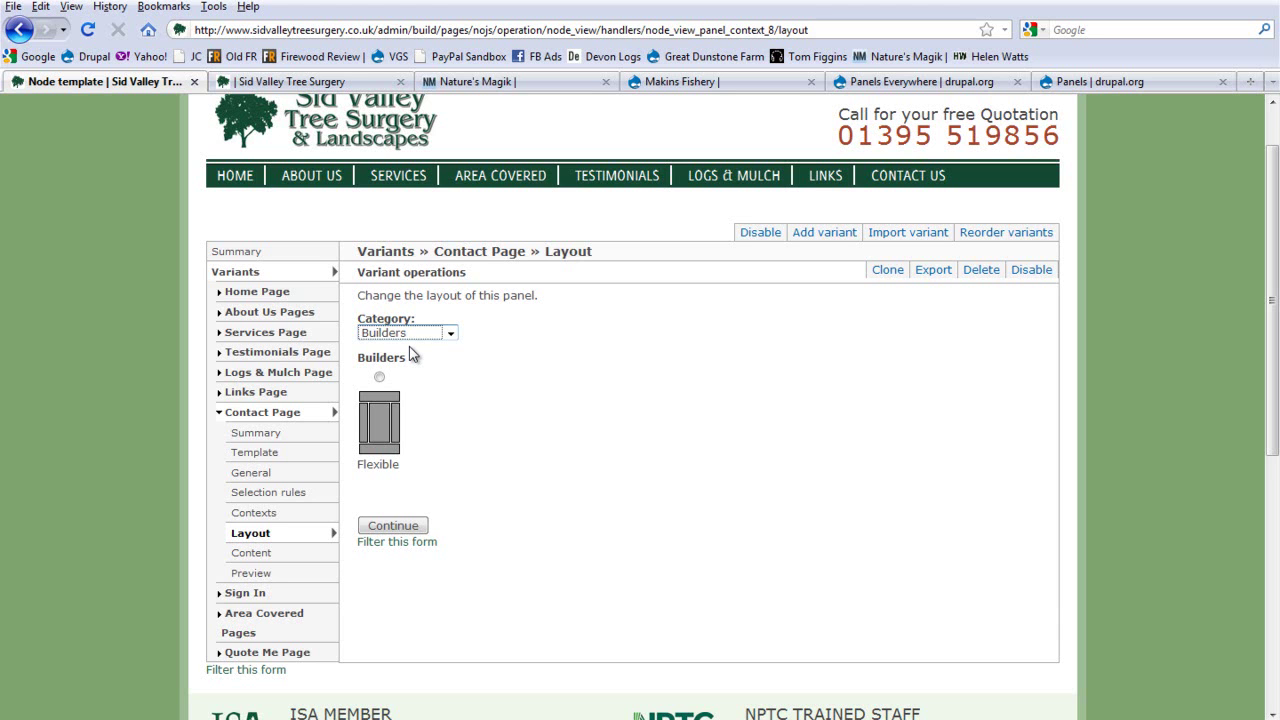
pyautogui.click(412, 334)
pyautogui.click(410, 369)
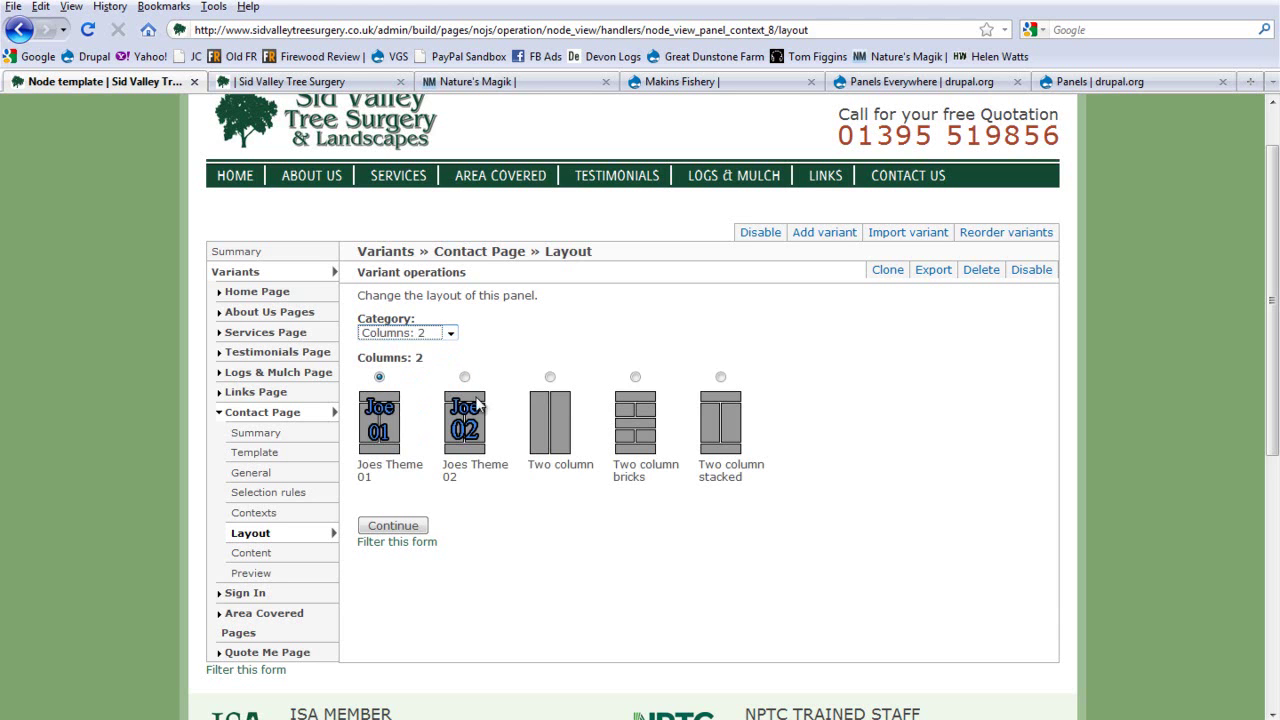
# Step: Collapse the Contact Page variant and open the content configuration of the Home Page variant
pyautogui.click(257, 413)
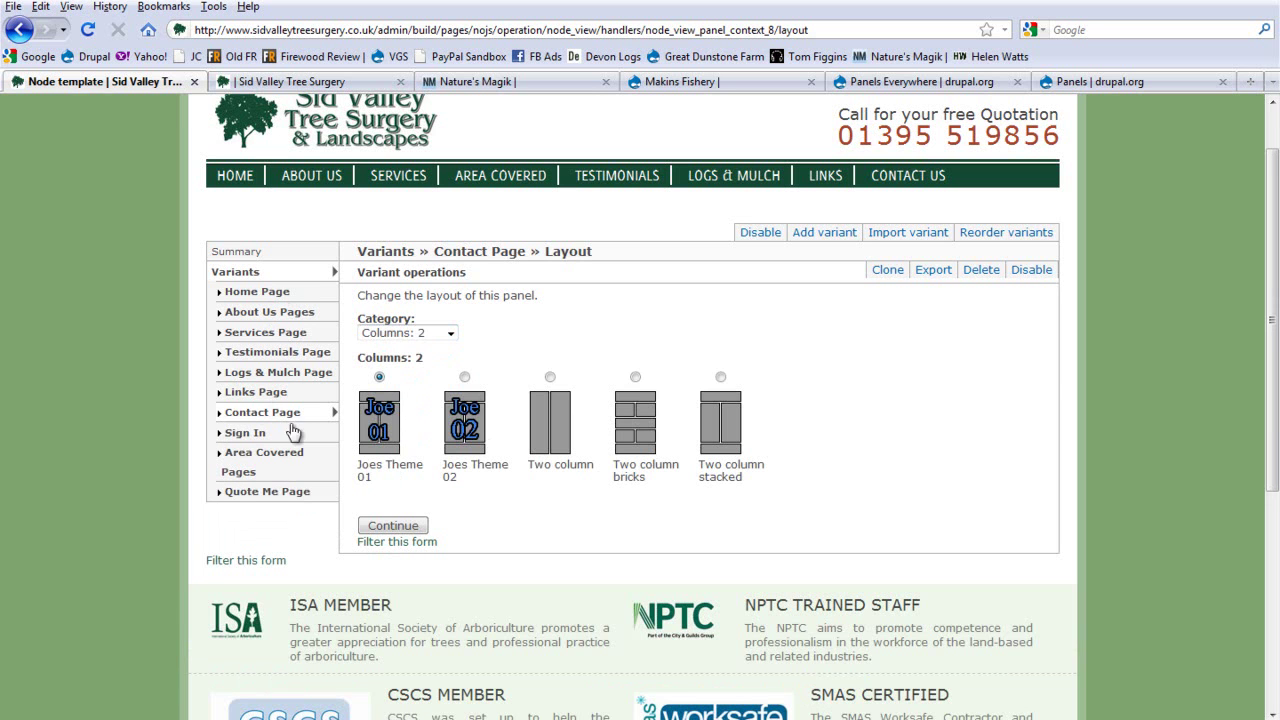
pyautogui.click(258, 292)
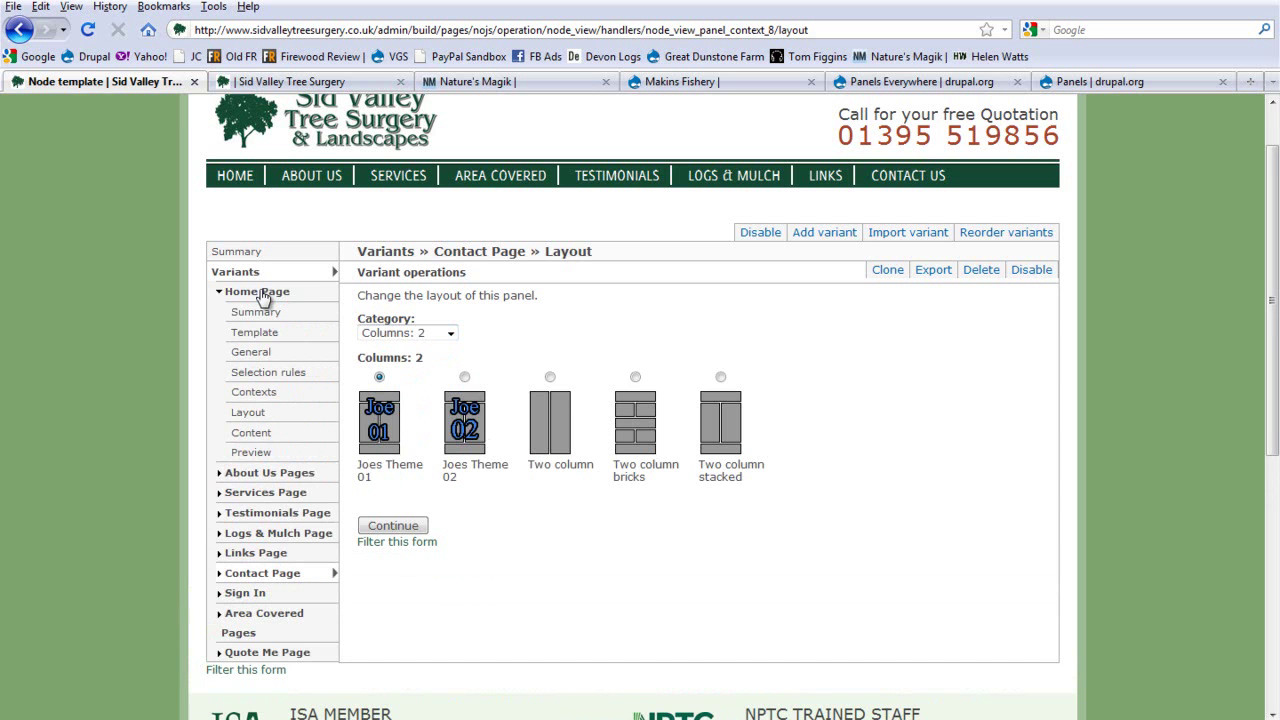
pyautogui.click(264, 435)
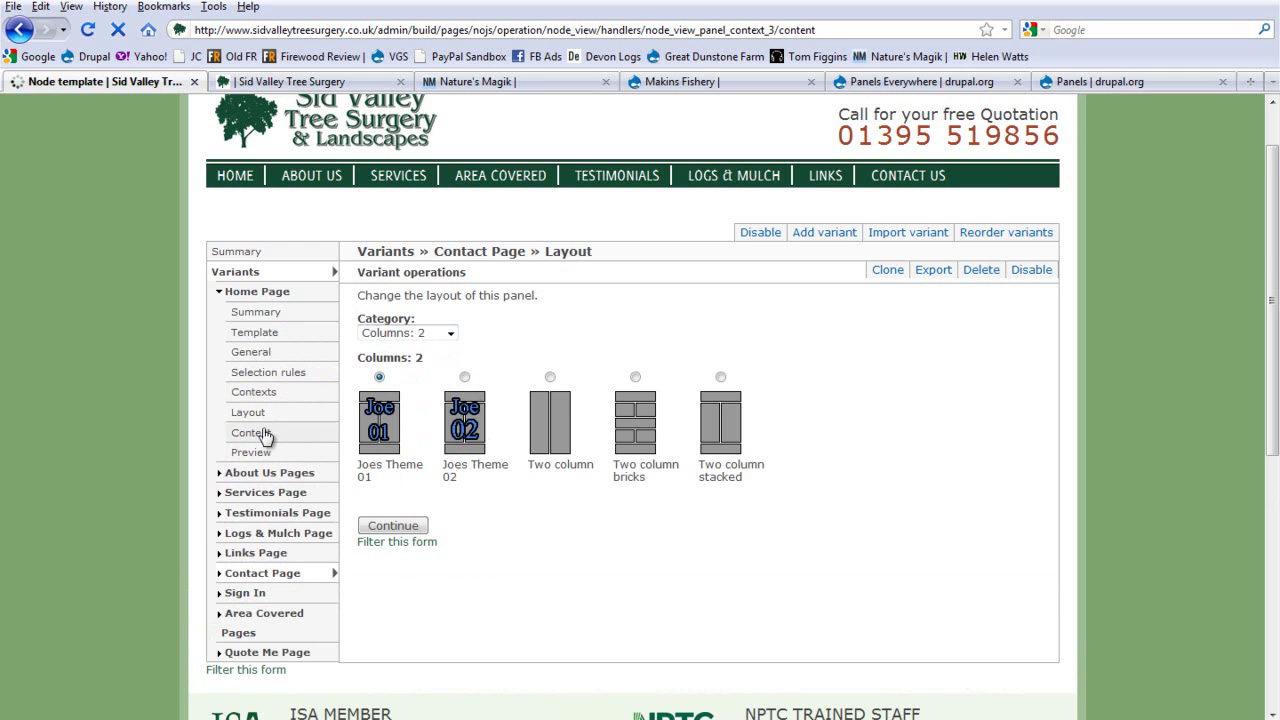
# Step: Switch to the live site and look over its home page from header to footer
pyautogui.click(290, 81)
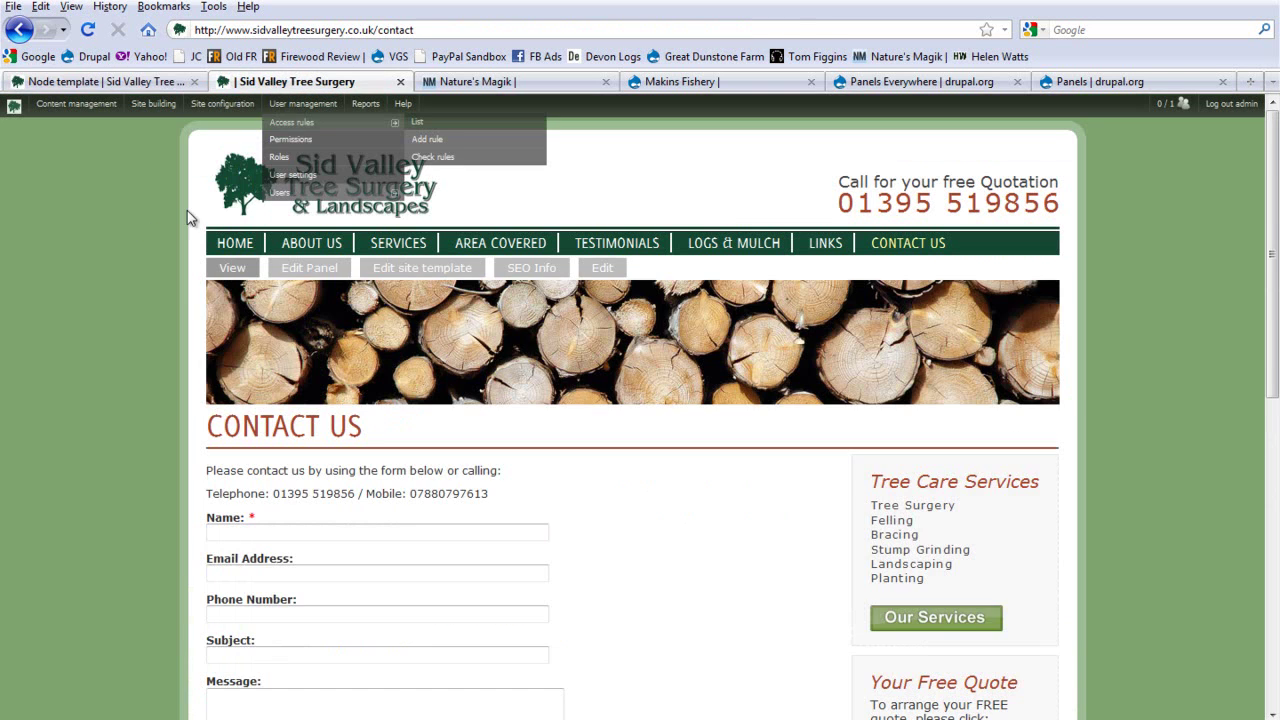
pyautogui.click(228, 248)
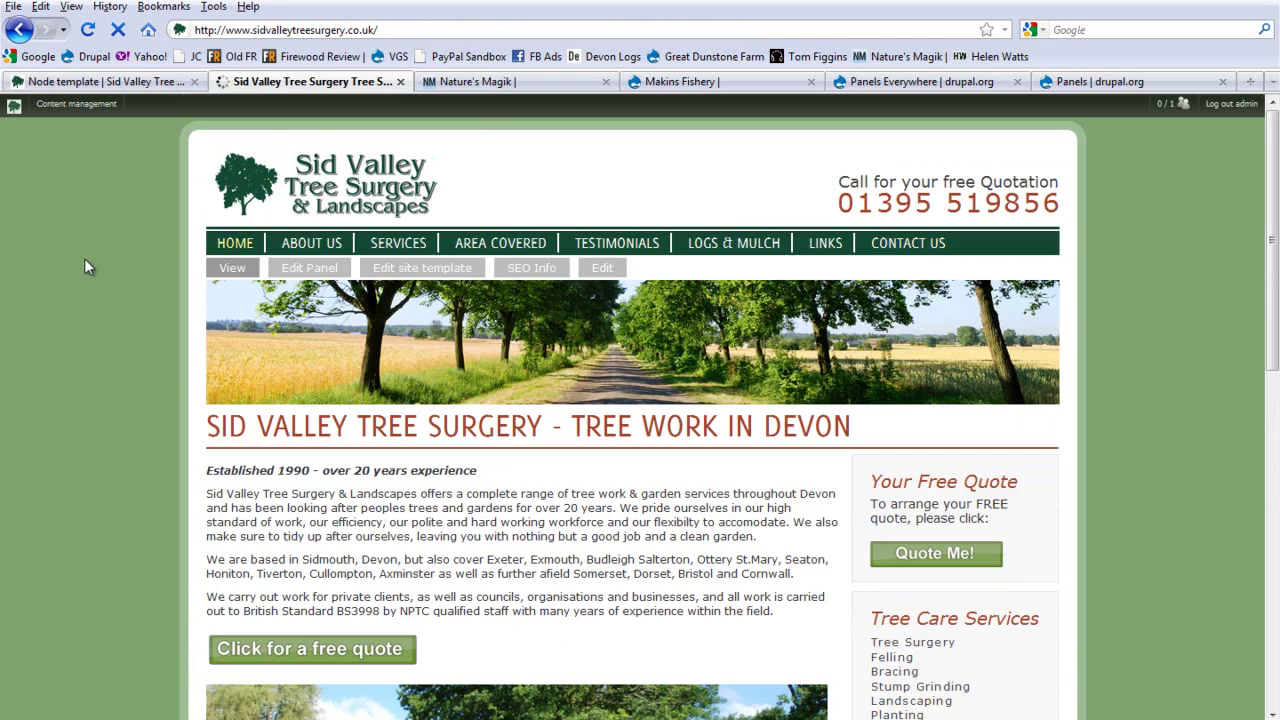
pyautogui.scroll(-3, 414, 253)
pyautogui.scroll(-3, 415, 255)
pyautogui.scroll(5, 474, 314)
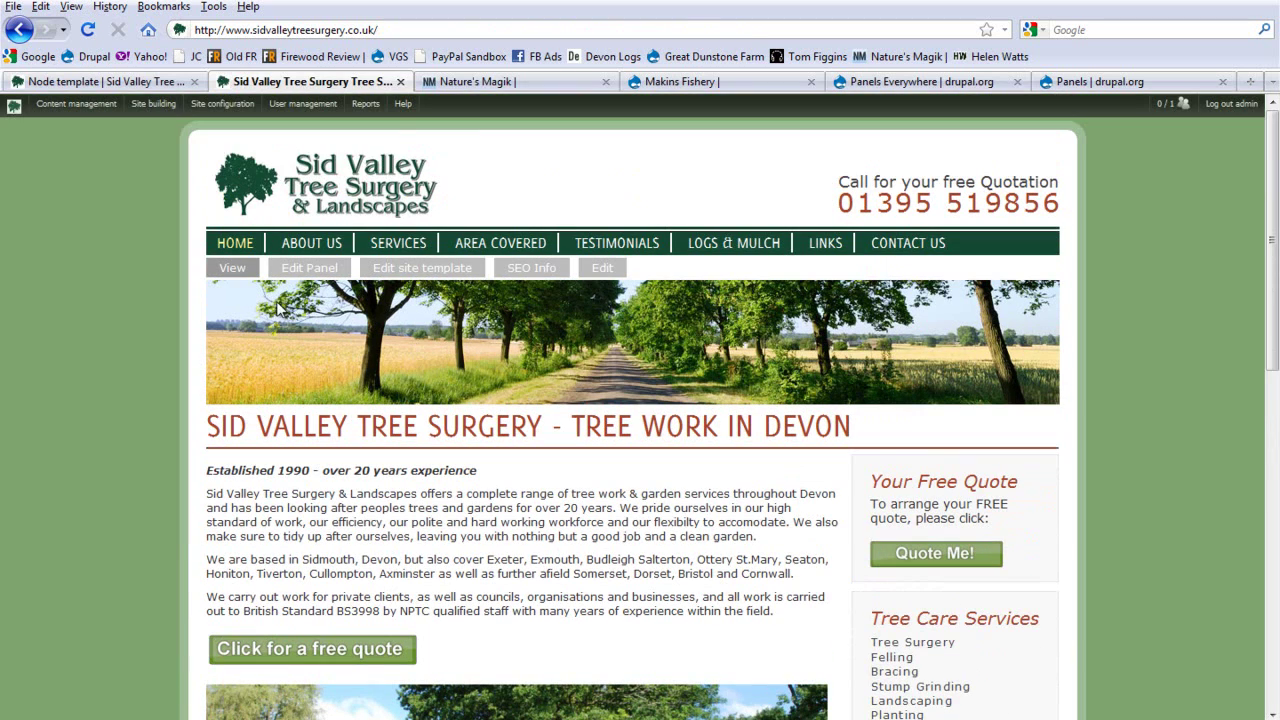
# Step: Compare the Home Page variant's content regions and sidebar panes with the live home page
pyautogui.click(110, 81)
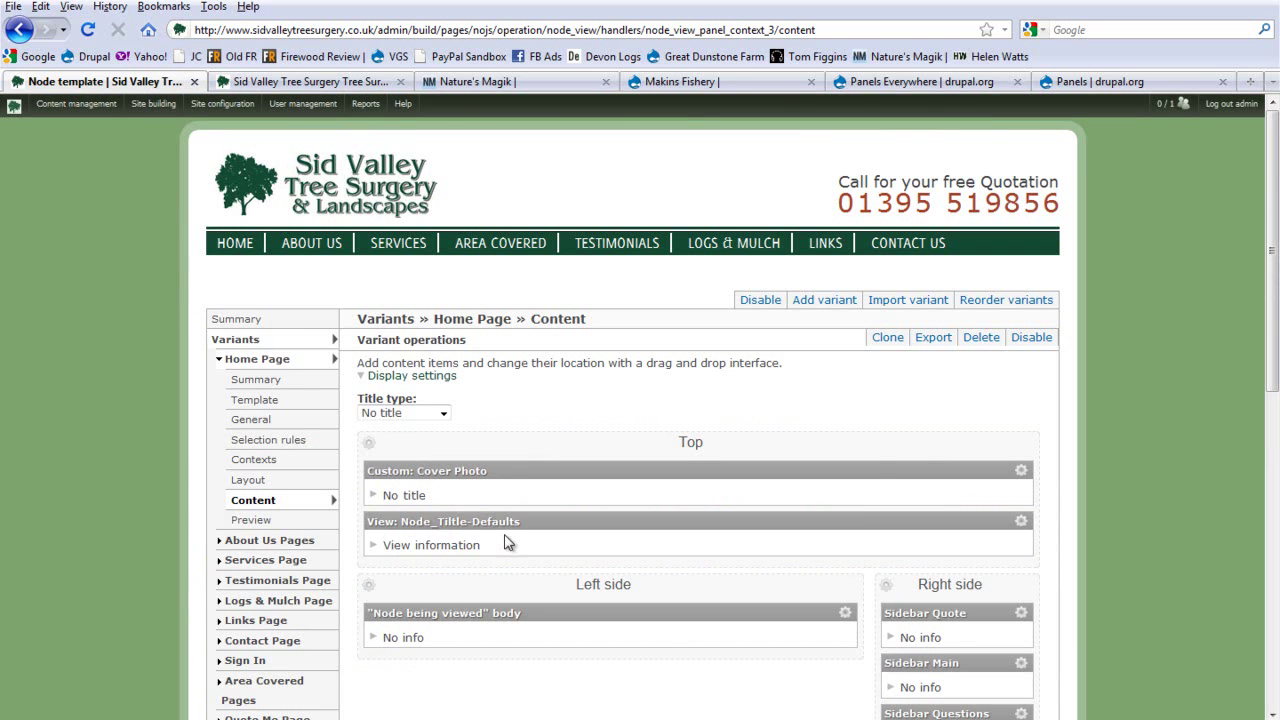
pyautogui.scroll(-2, 505, 542)
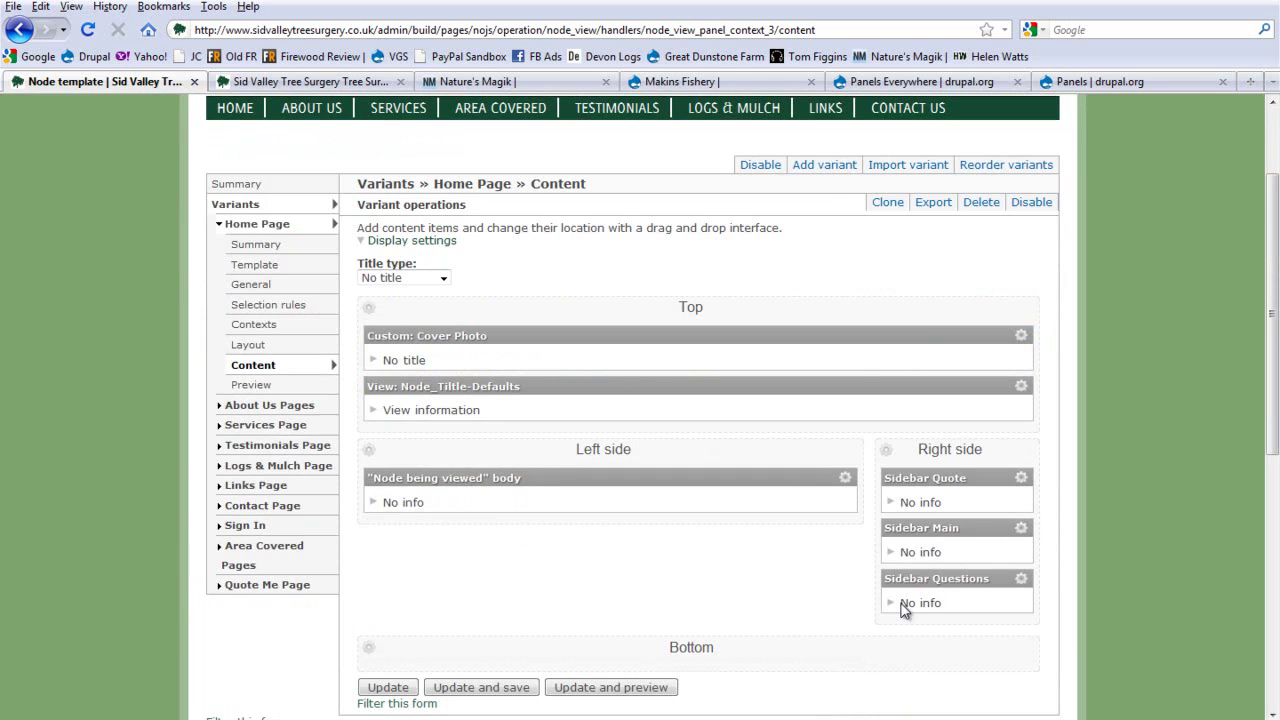
pyautogui.click(365, 81)
pyautogui.scroll(-4, 400, 426)
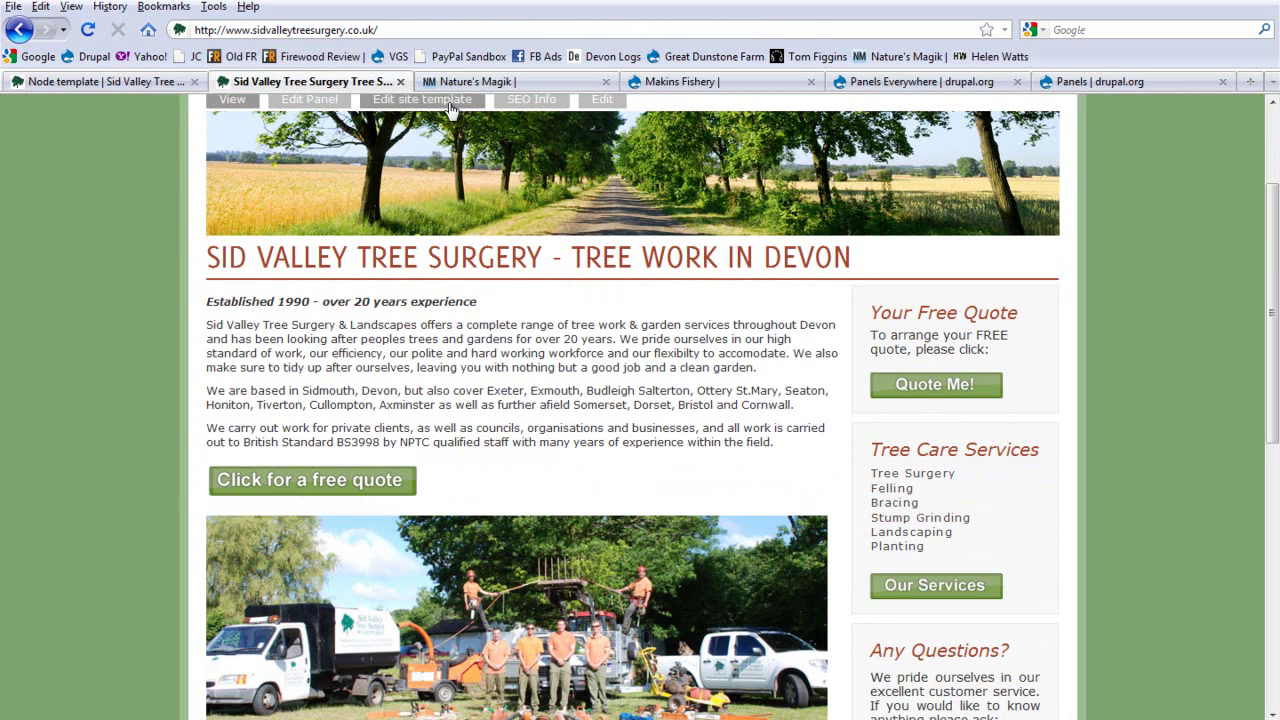
# Step: Inspect the blank new custom content form for the Home Page's Top region and close it without adding anything
pyautogui.click(178, 81)
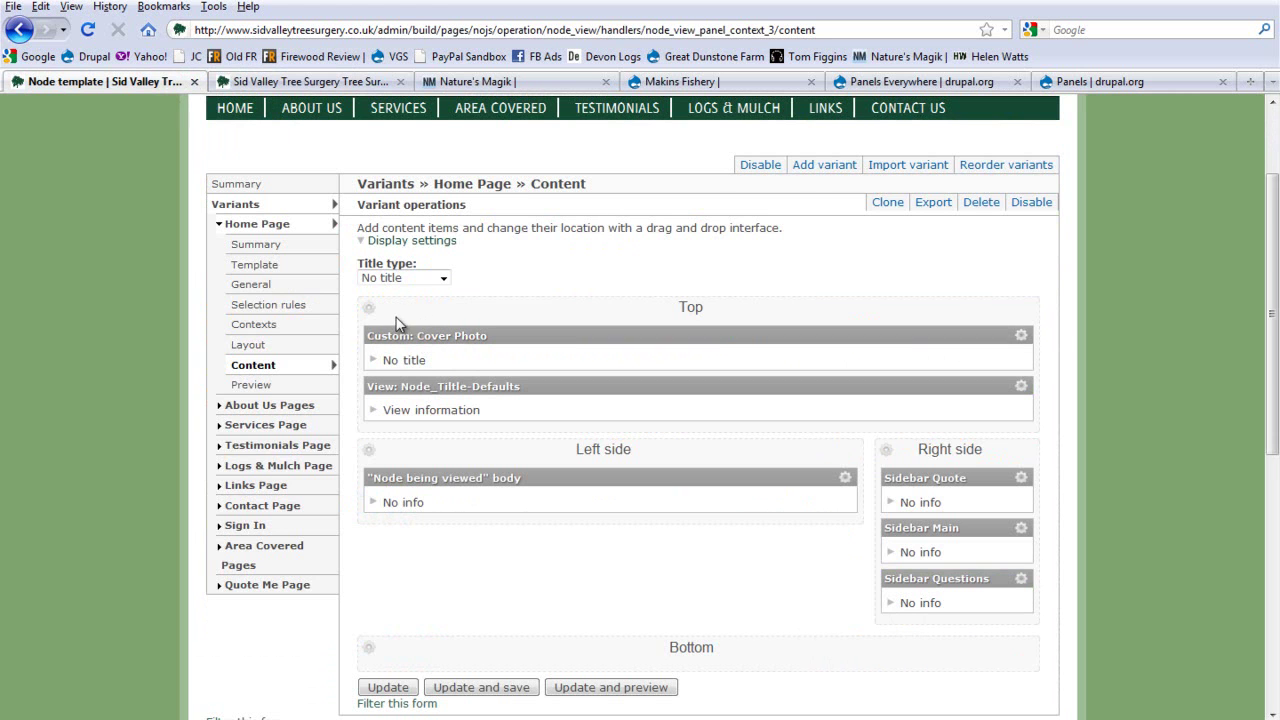
pyautogui.click(372, 318)
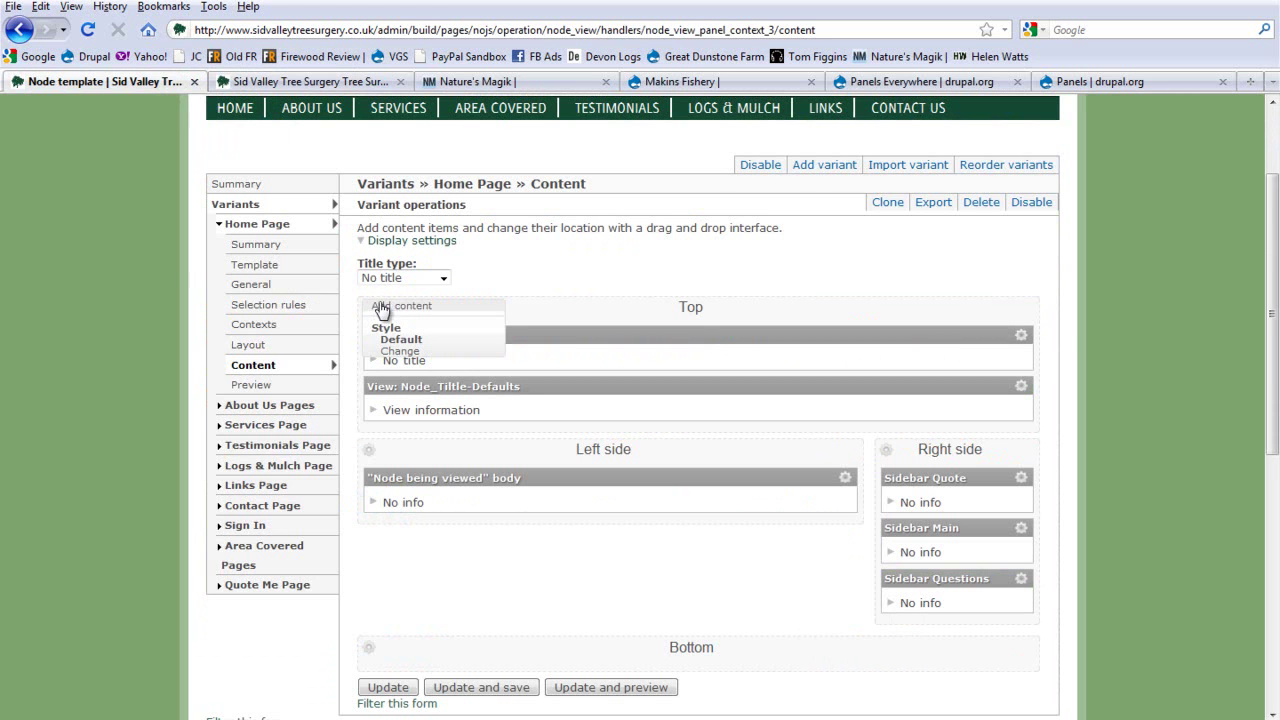
pyautogui.click(395, 310)
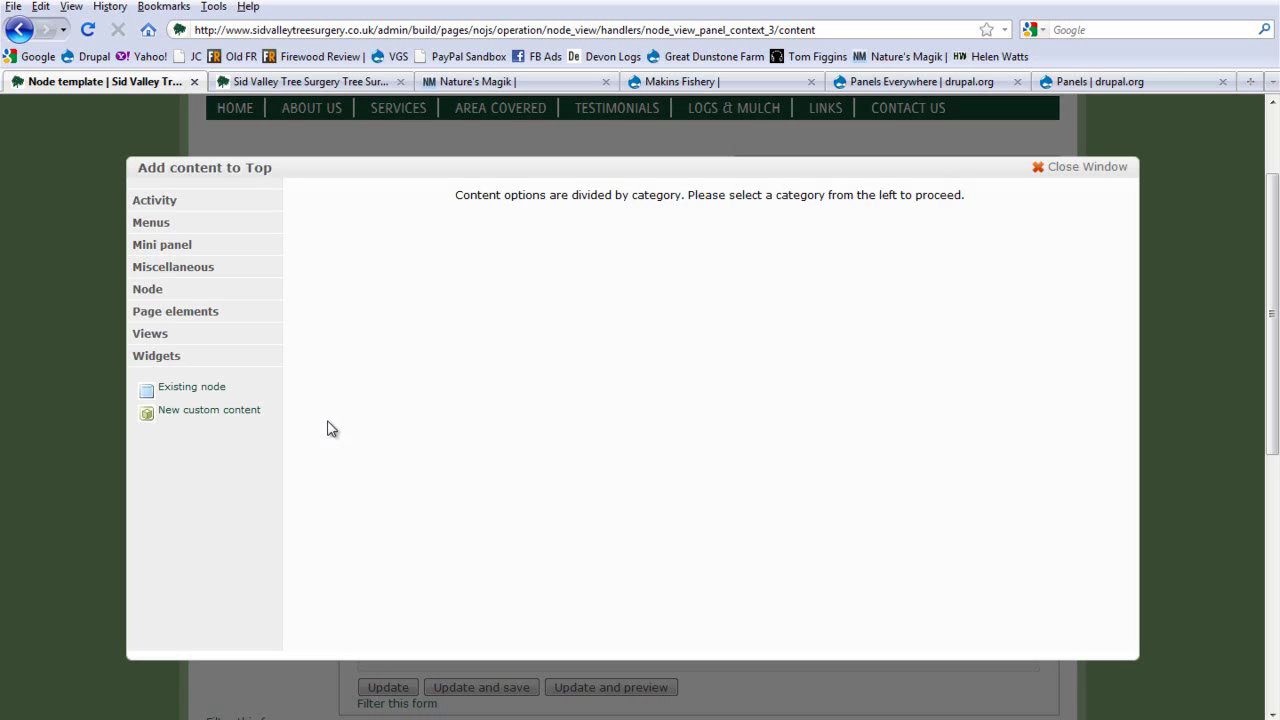
pyautogui.click(228, 414)
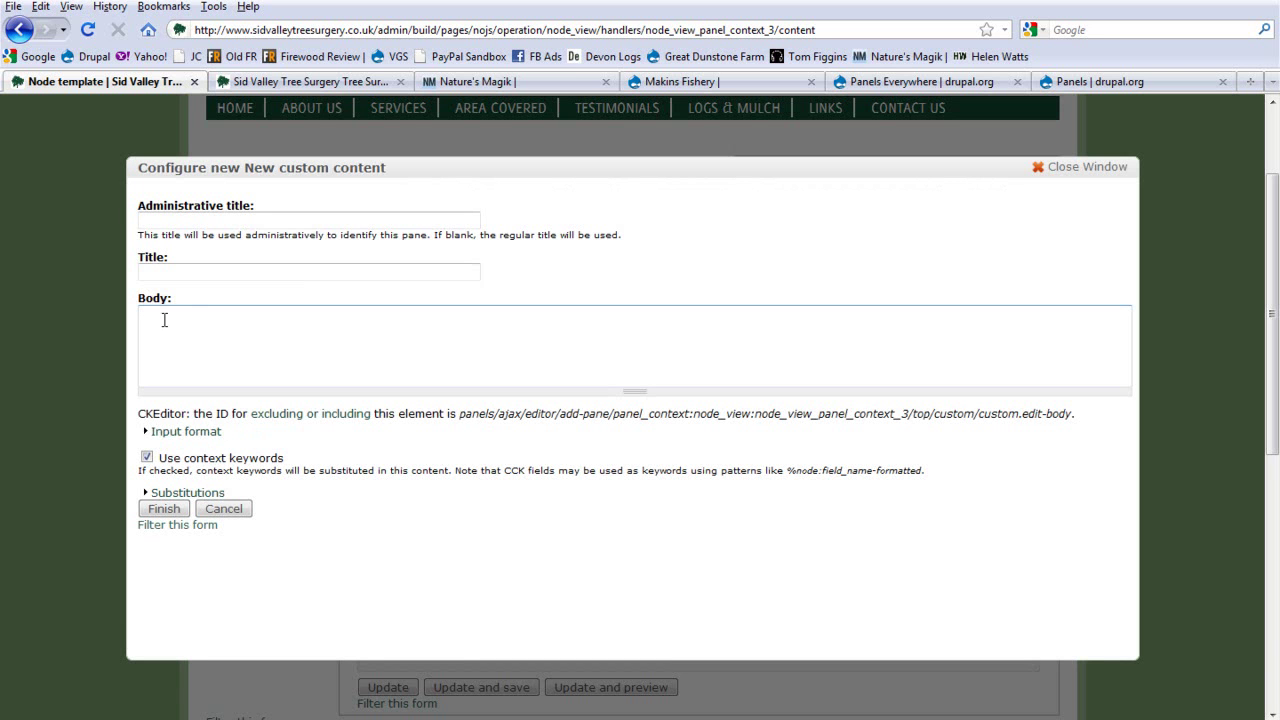
pyautogui.click(184, 335)
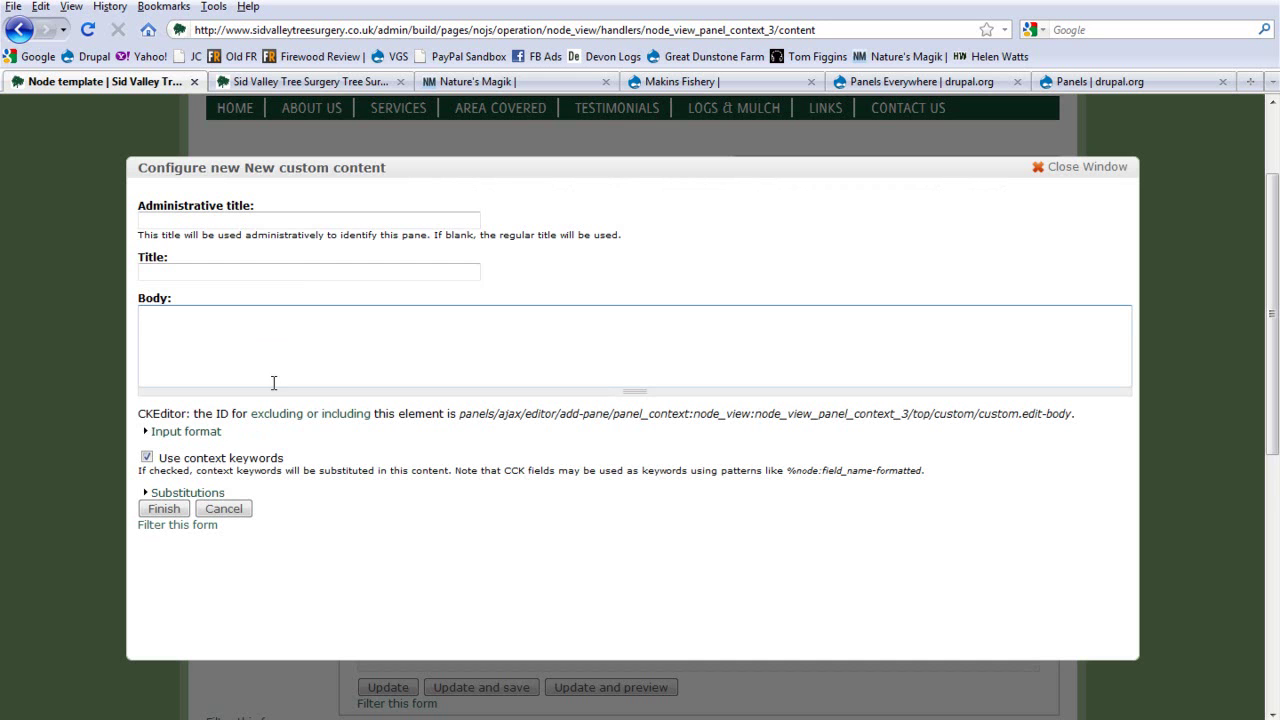
pyautogui.click(1126, 182)
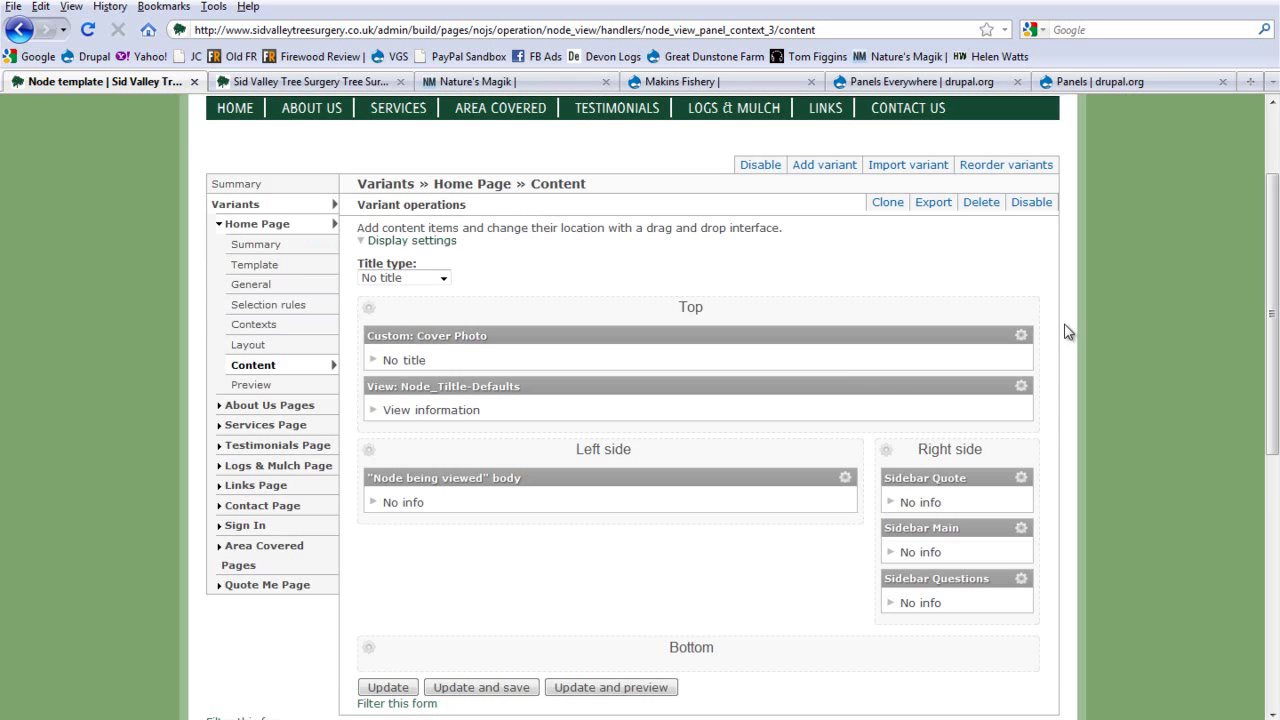
# Step: Examine the image code in the Home Page's Cover Photo pane, including its alt and title text, and close it unchanged
pyautogui.click(1021, 337)
pyautogui.click(893, 356)
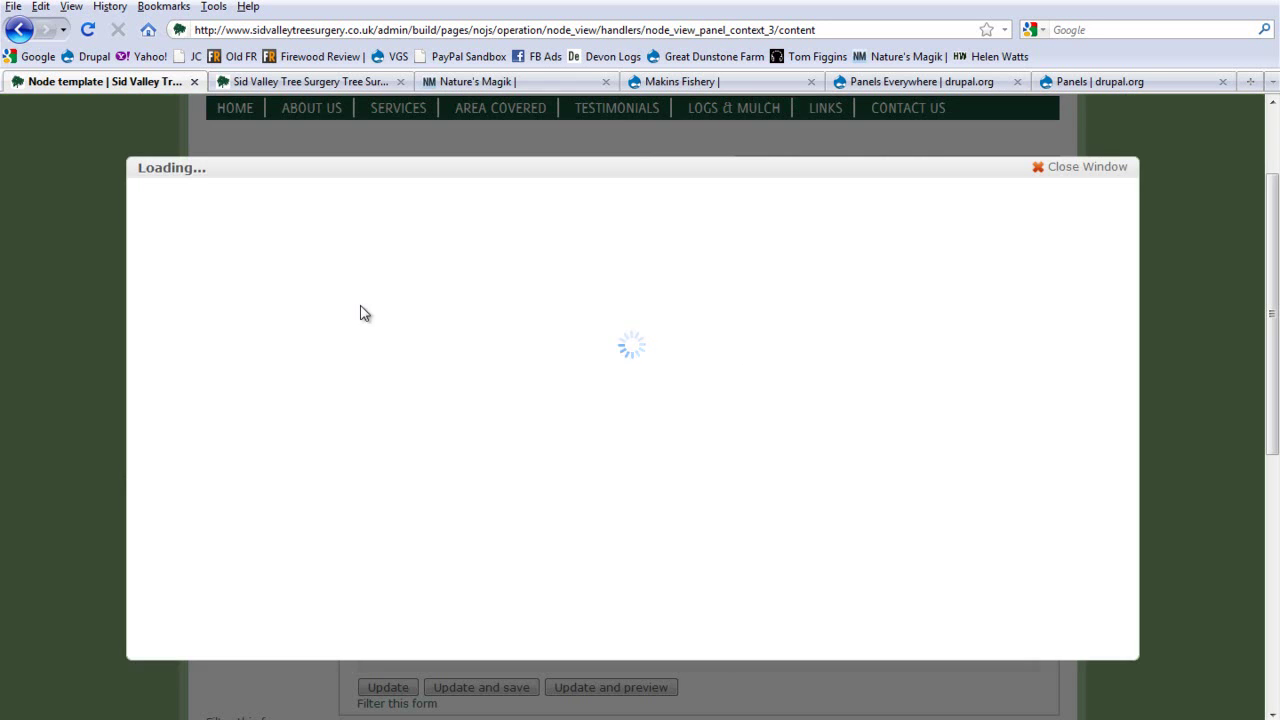
pyautogui.moveTo(400, 330); pyautogui.dragTo(110, 297)
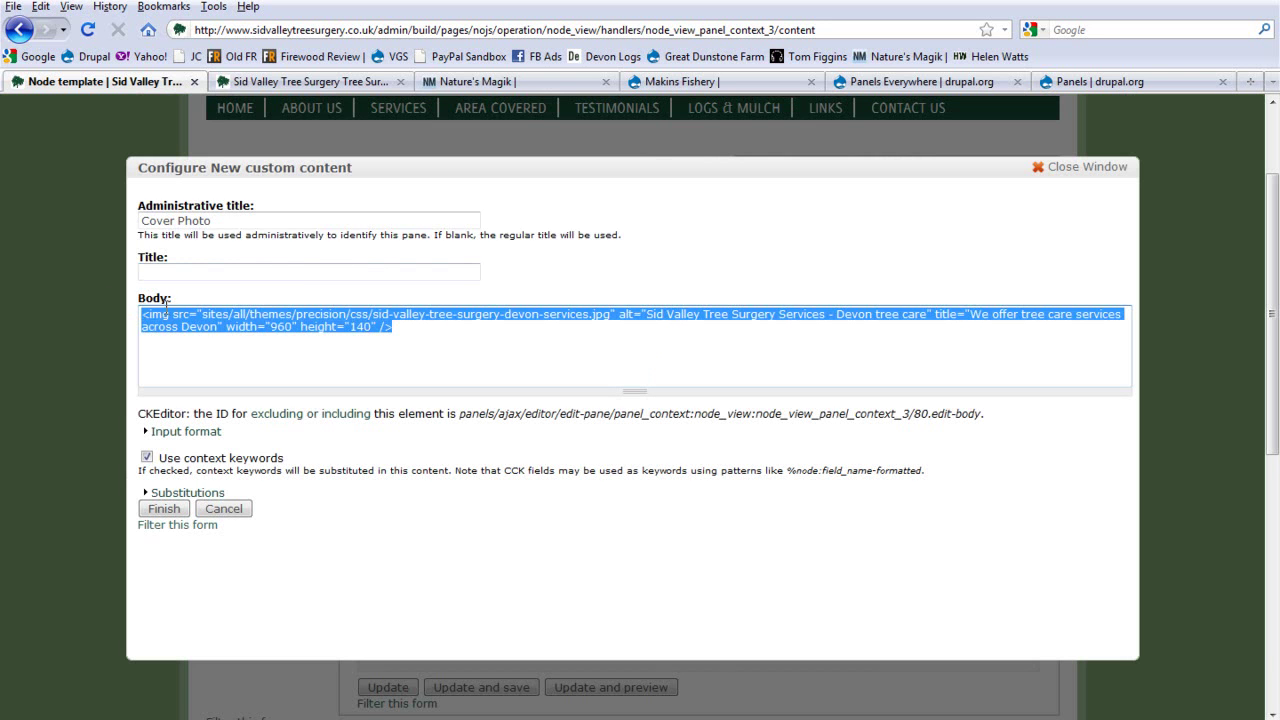
pyautogui.tripleClick(235, 318)
pyautogui.click(428, 334)
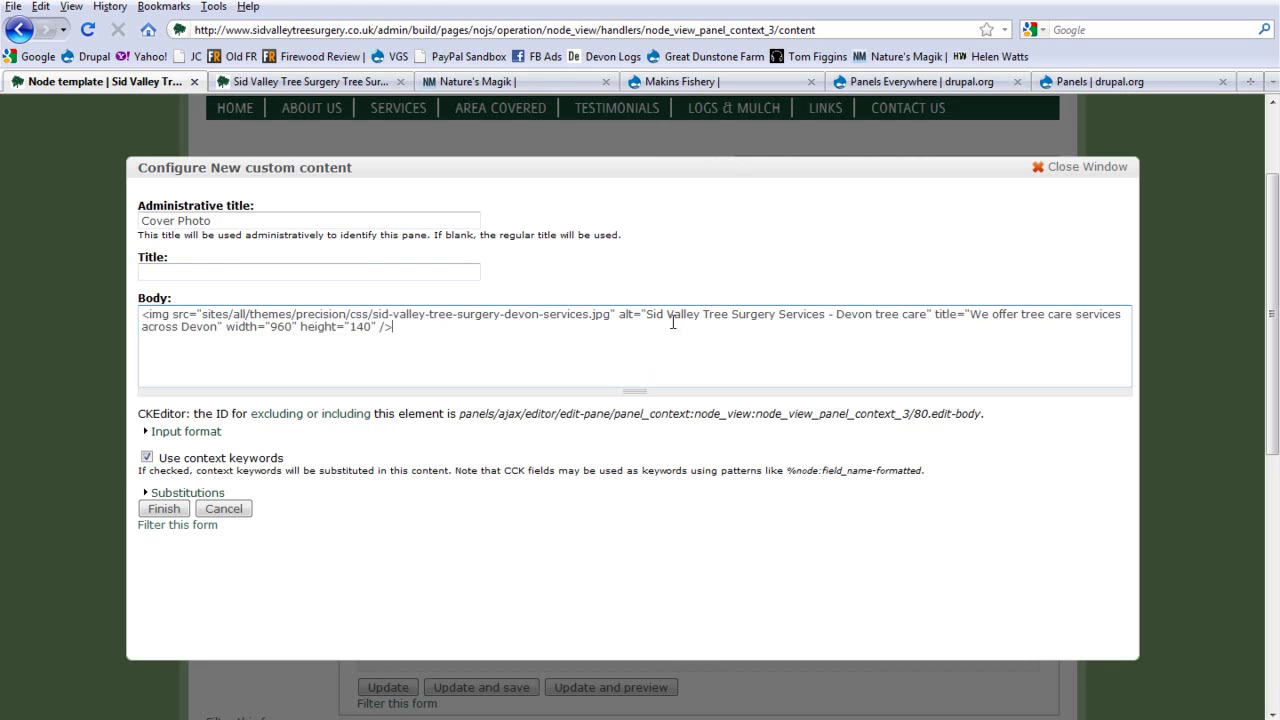
pyautogui.moveTo(619, 315); pyautogui.dragTo(185, 334)
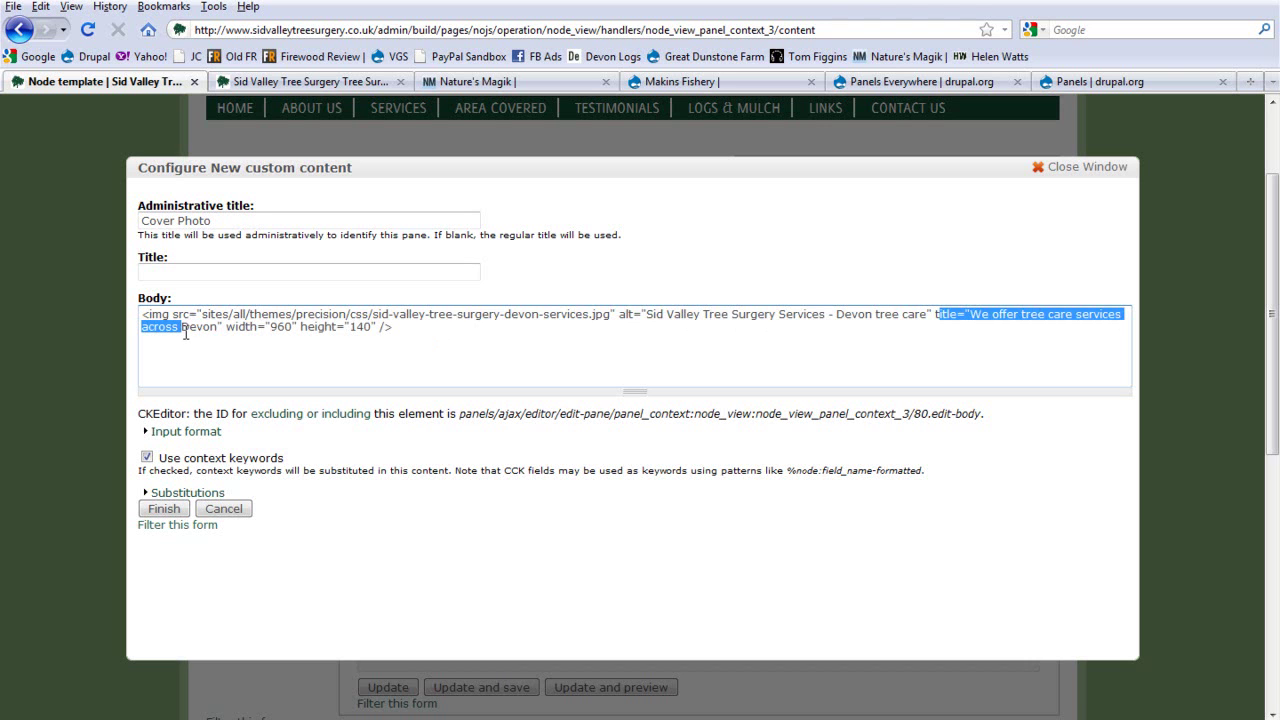
pyautogui.moveTo(185, 334); pyautogui.dragTo(185, 334)
pyautogui.click(1100, 167)
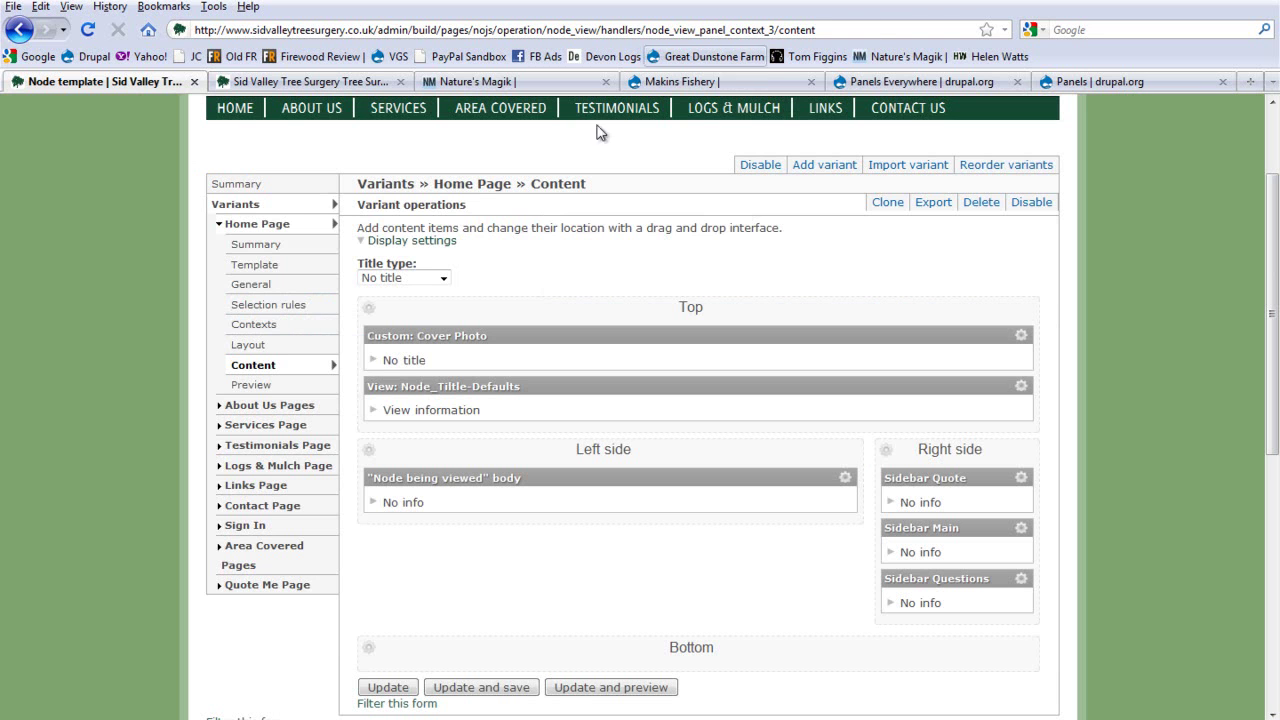
# Step: Check the Cover Photo pane's CSS properties and its available visibility rule types, closing both without changing anything
pyautogui.click(257, 225)
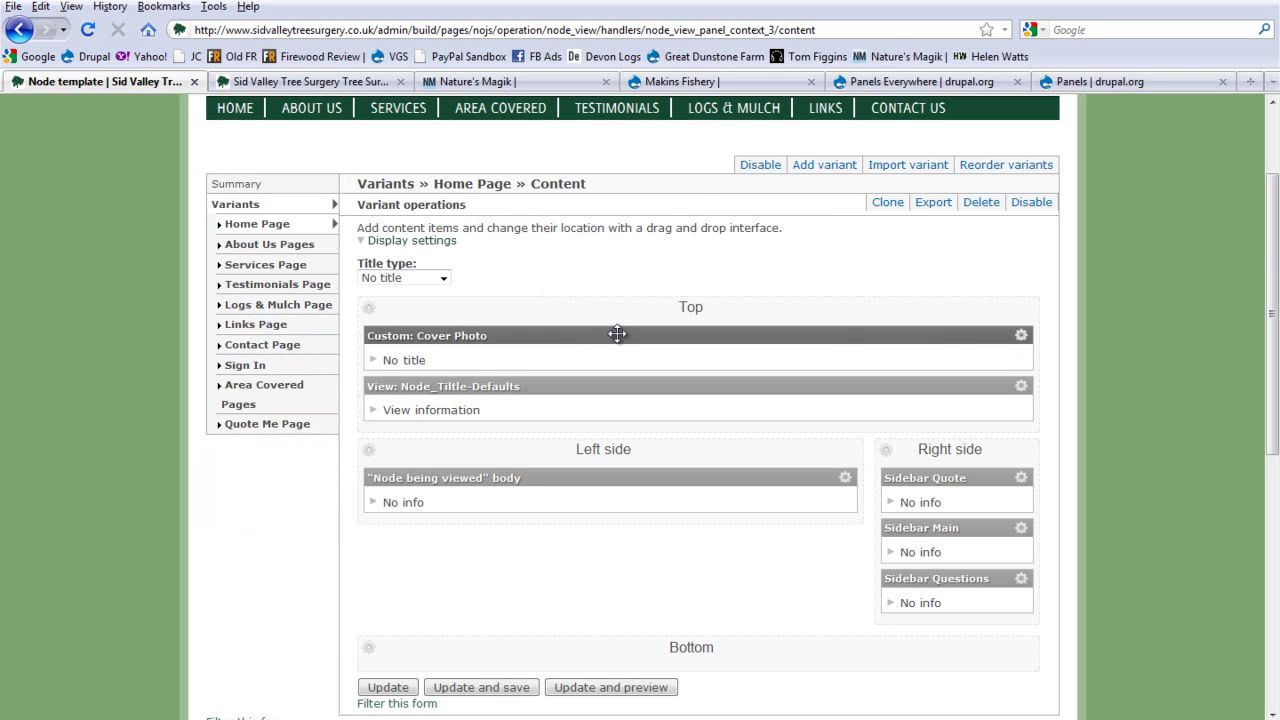
pyautogui.click(1021, 335)
pyautogui.click(937, 374)
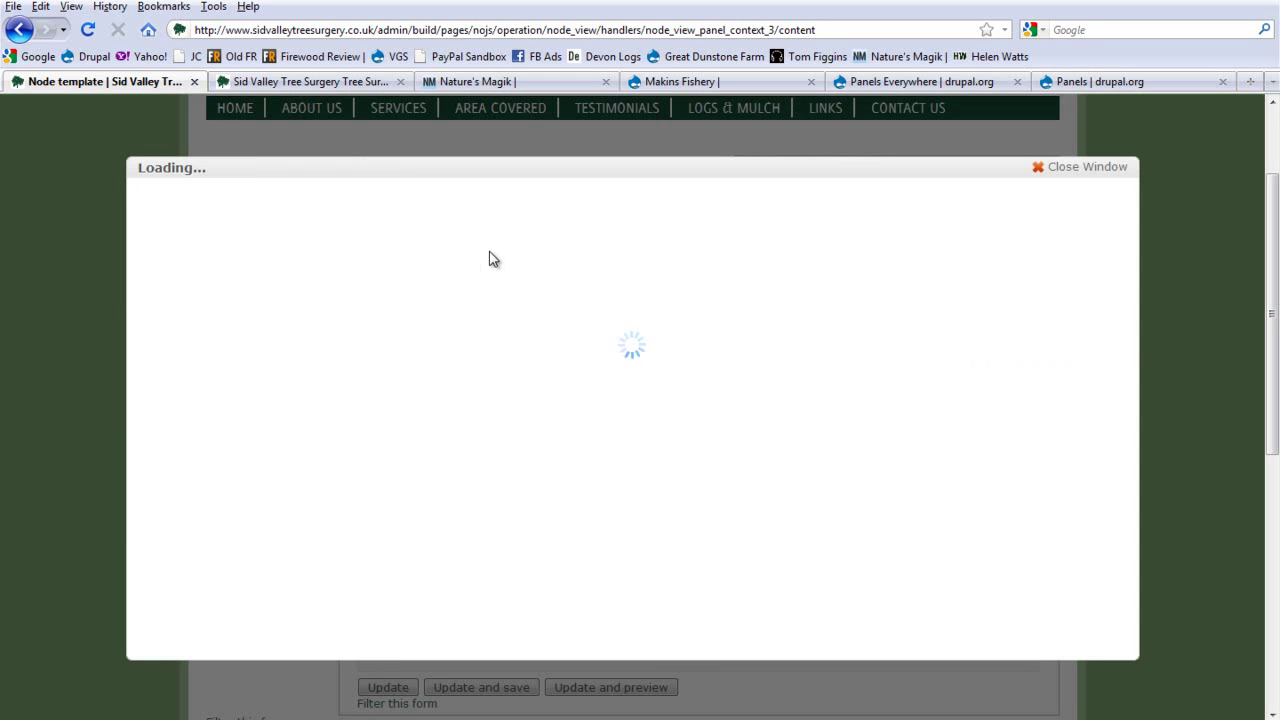
pyautogui.click(1046, 167)
pyautogui.click(1021, 335)
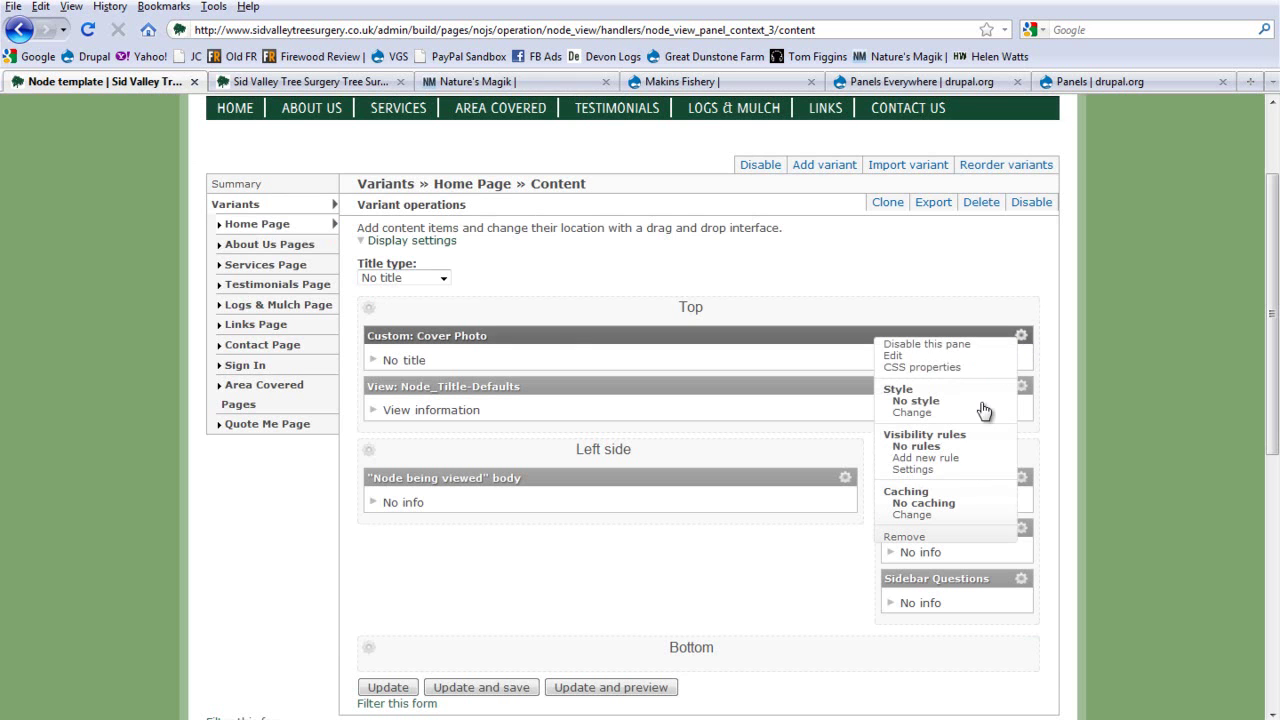
pyautogui.click(933, 458)
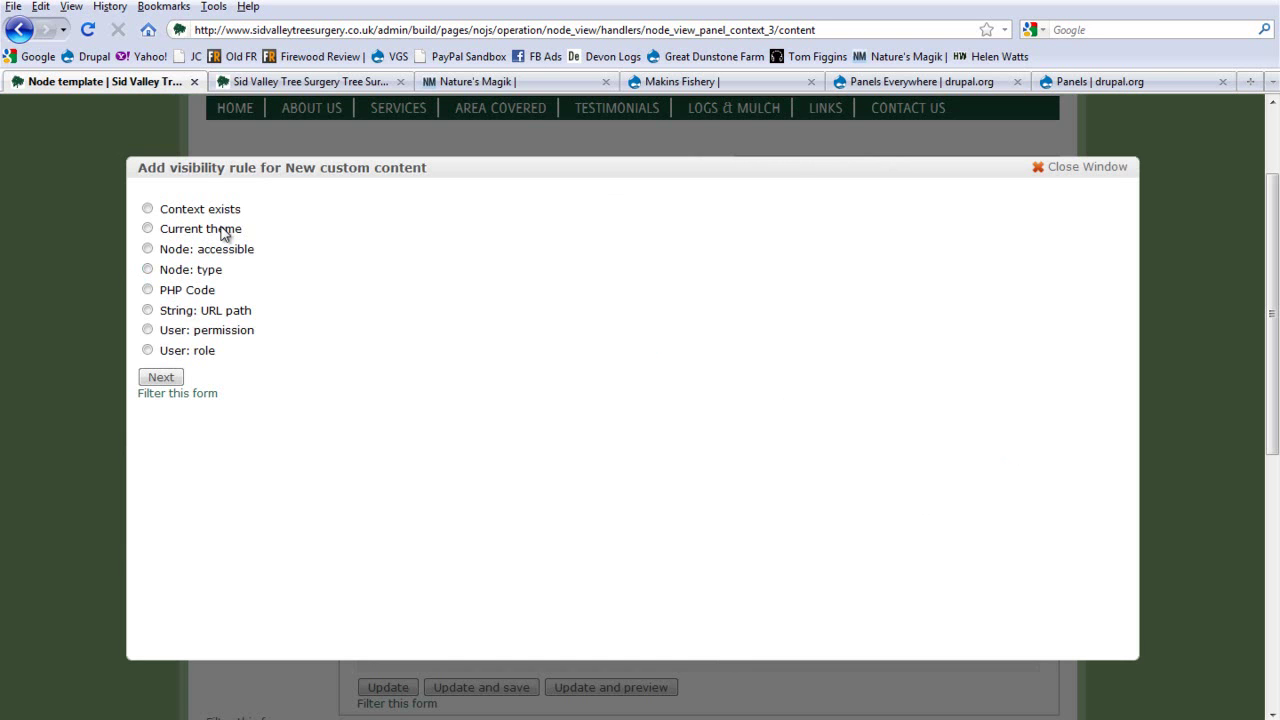
pyautogui.click(1109, 172)
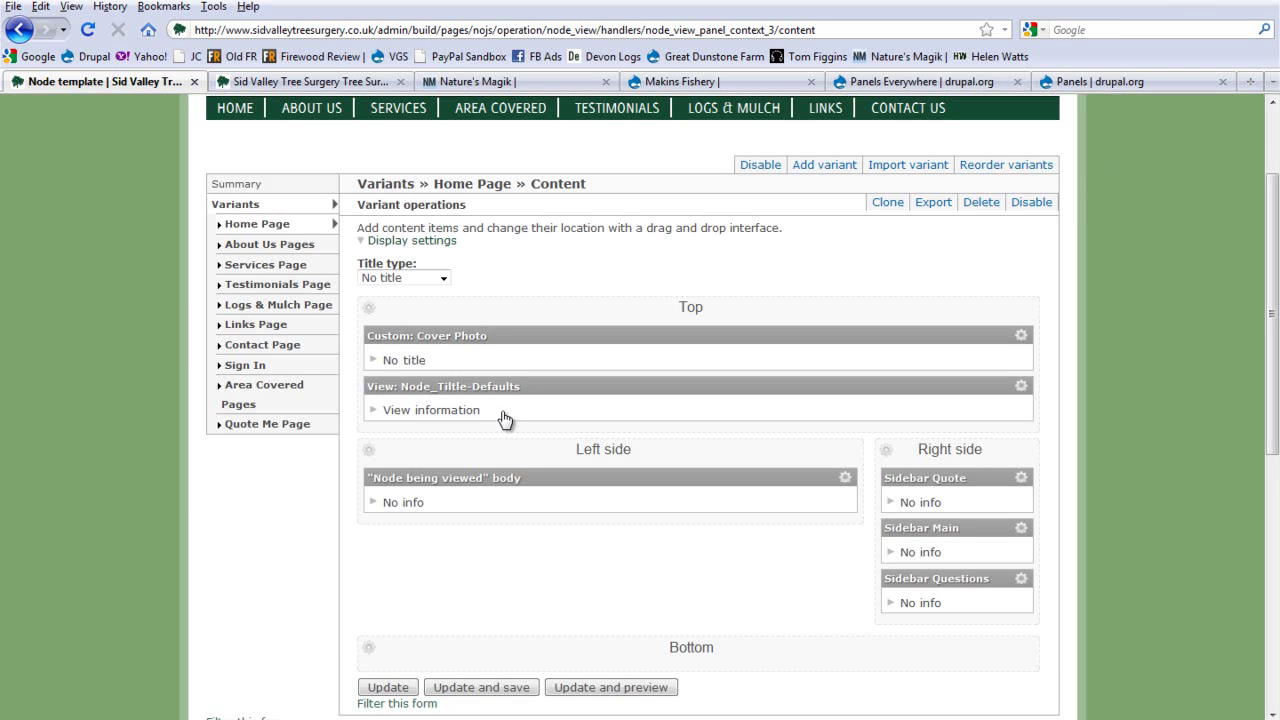
# Step: Open the Panels dashboard and look over the system page templates listed for management, including the user profile, taxonomy term and node templates
pyautogui.scroll(3, 455, 314)
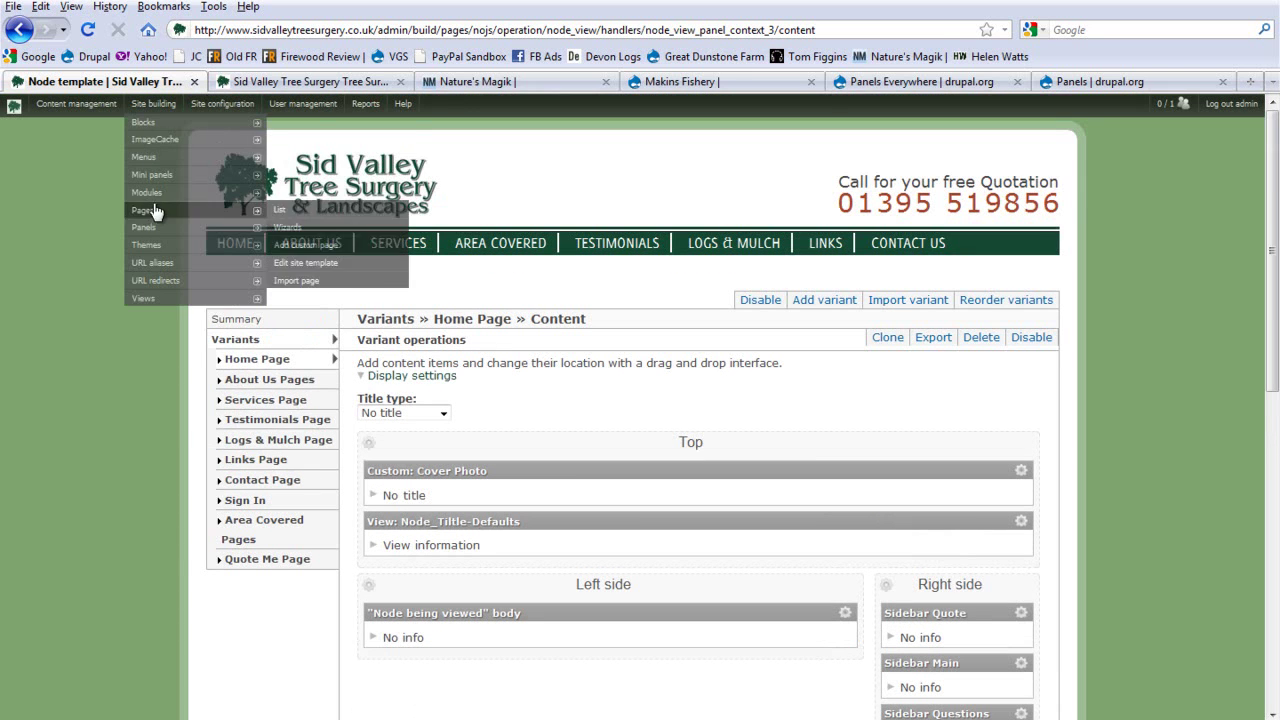
pyautogui.click(143, 210)
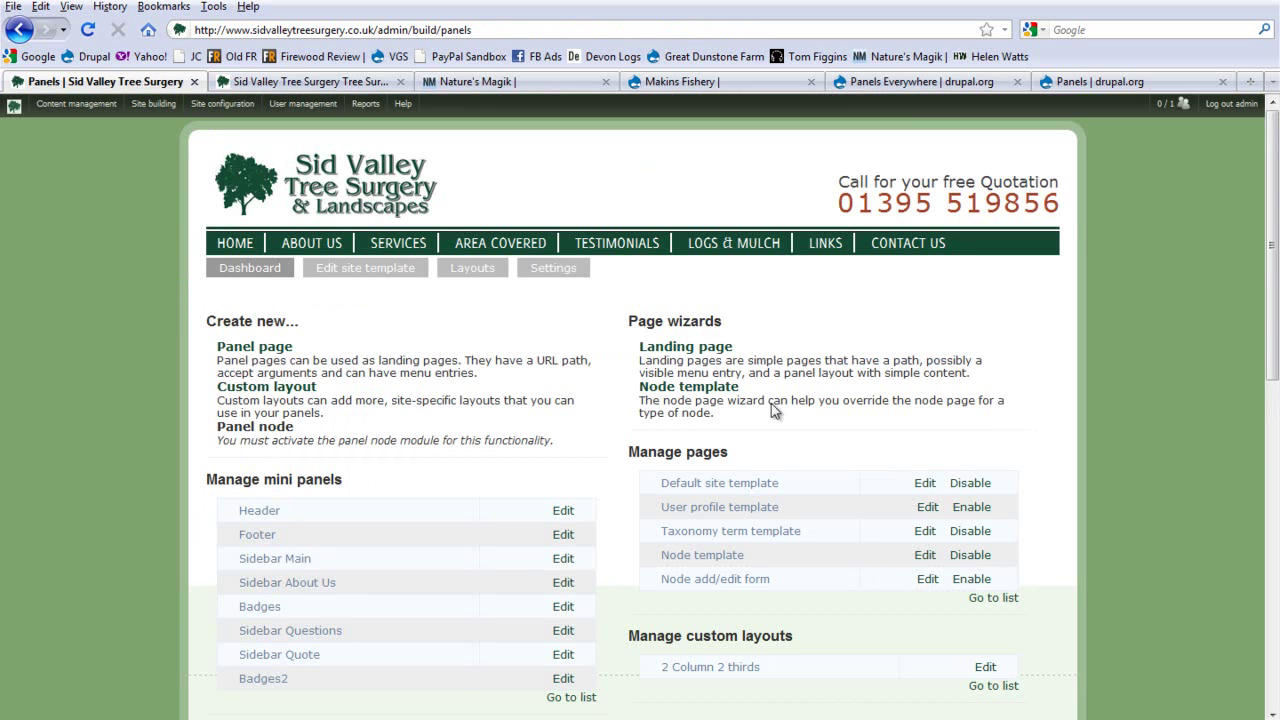
pyautogui.scroll(-4, 768, 440)
pyautogui.moveTo(676, 379); pyautogui.dragTo(766, 378)
pyautogui.click(694, 346)
pyautogui.moveTo(676, 328); pyautogui.dragTo(828, 347)
pyautogui.click(695, 311)
pyautogui.moveTo(695, 311); pyautogui.dragTo(808, 312)
pyautogui.click(810, 314)
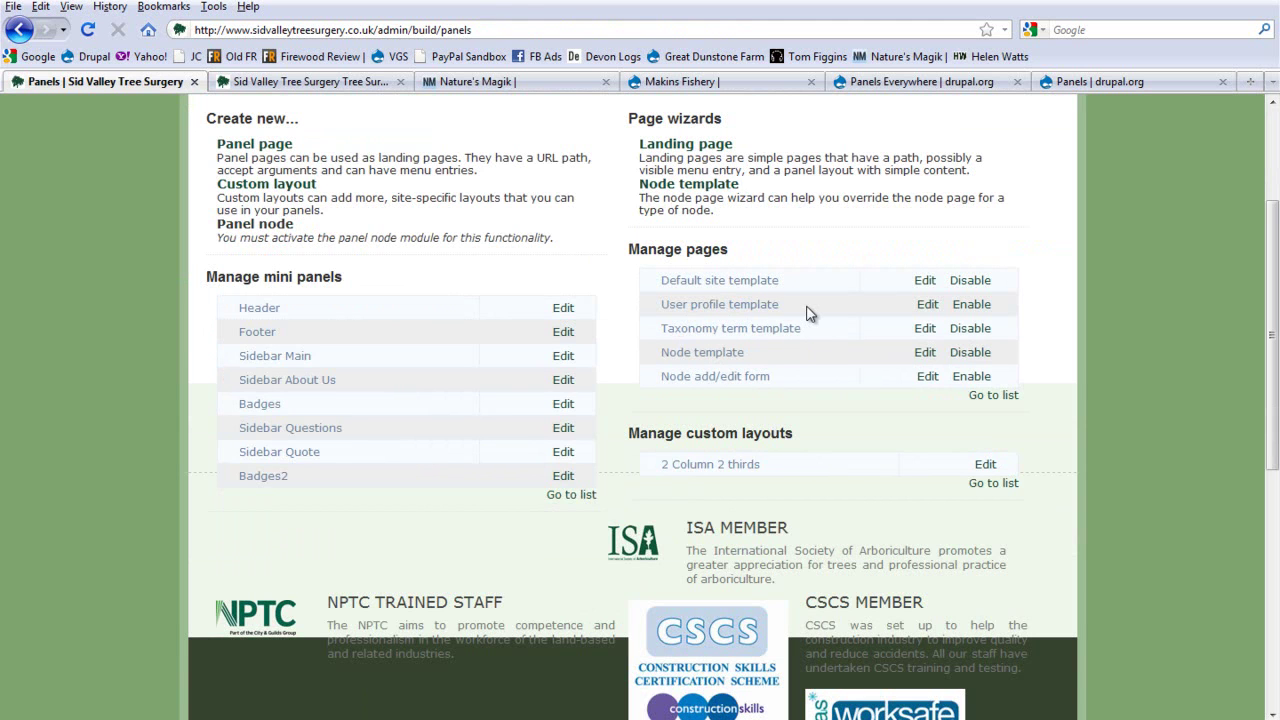
pyautogui.moveTo(690, 352); pyautogui.dragTo(757, 356)
pyautogui.click(757, 356)
# Step: Open the Node add/edit form page for editing and enable it
pyautogui.click(928, 380)
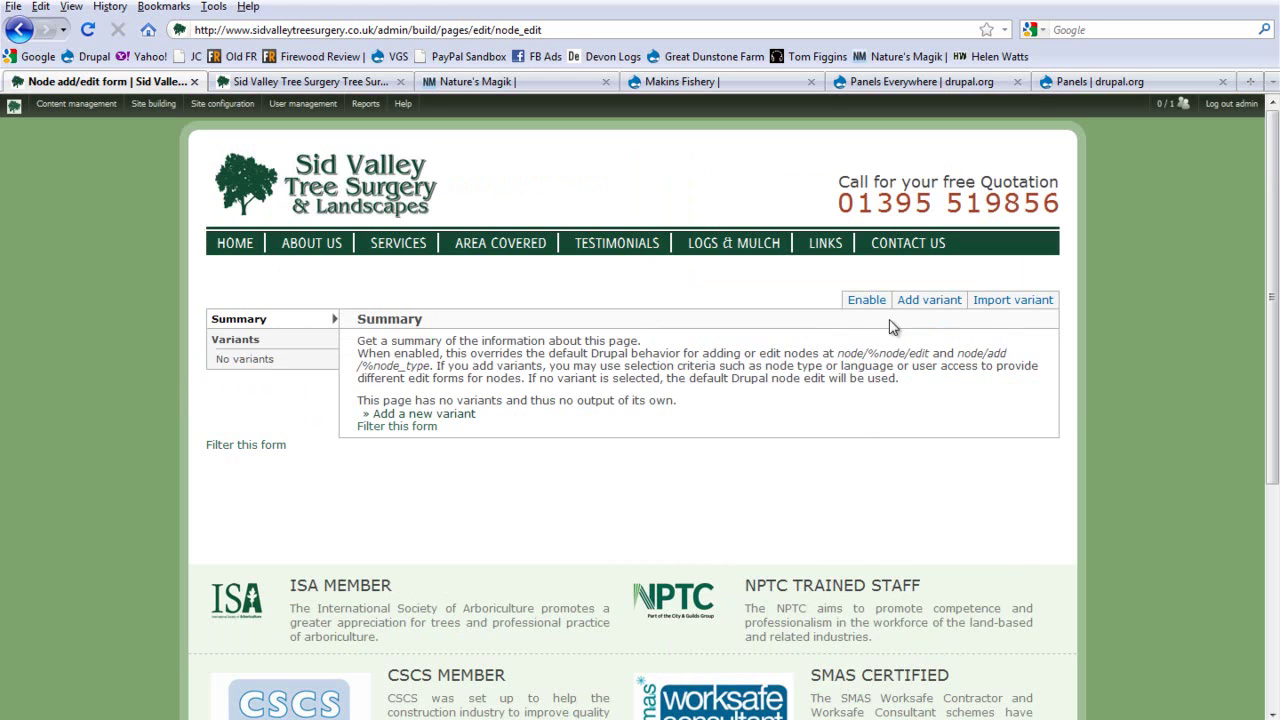
pyautogui.click(864, 304)
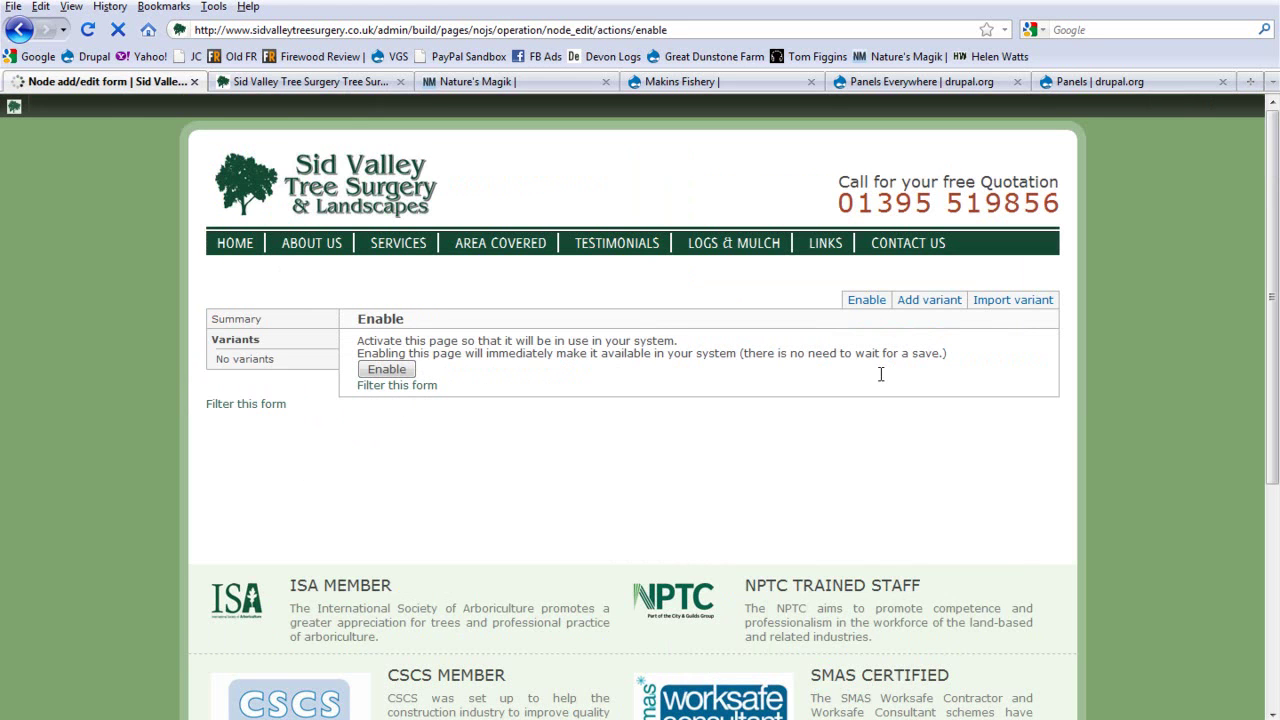
pyautogui.click(387, 369)
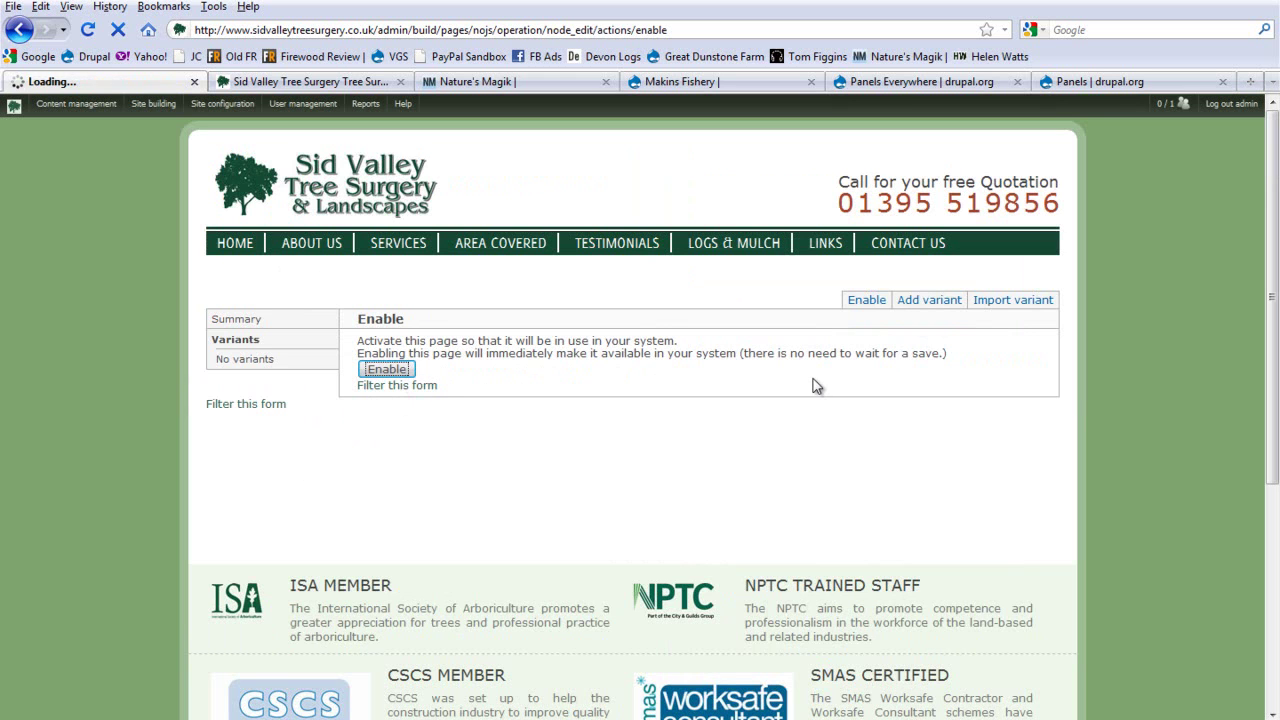
# Step: Start a Panel variant titled "About Page node edit" for the node add/edit form, with selection rules as an optional feature
pyautogui.click(928, 300)
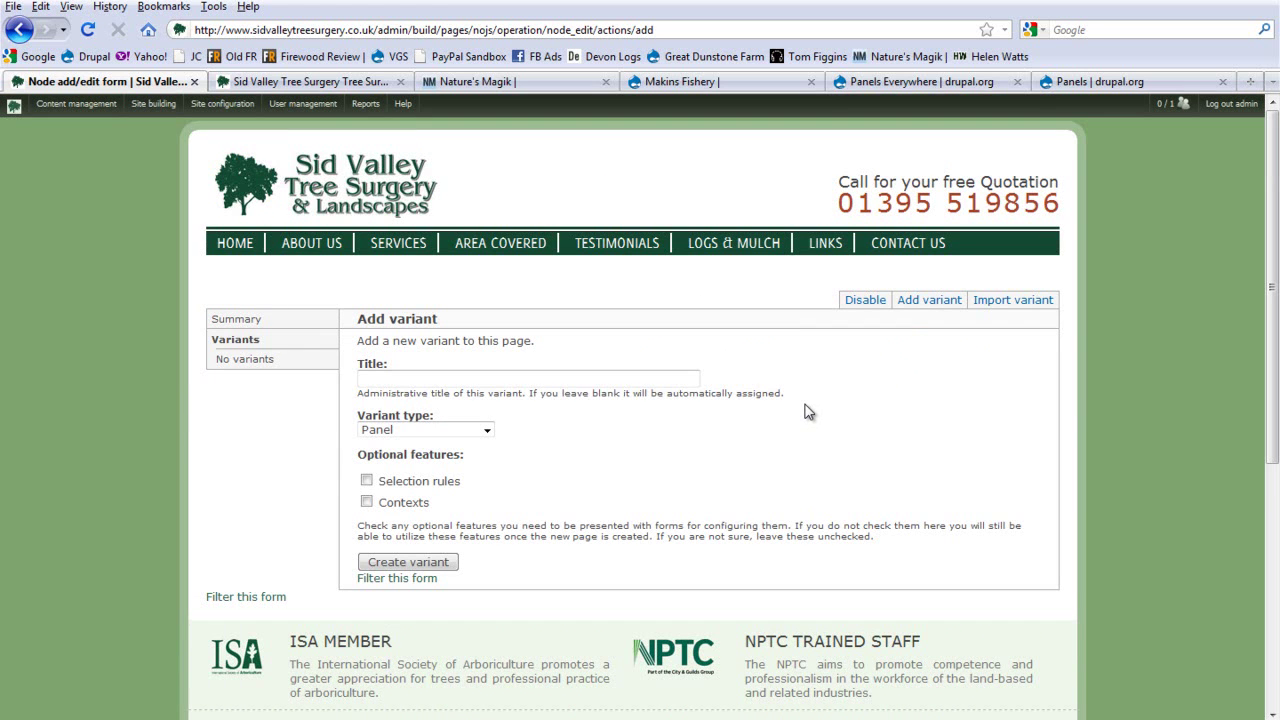
pyautogui.click(404, 379)
pyautogui.write('About P')
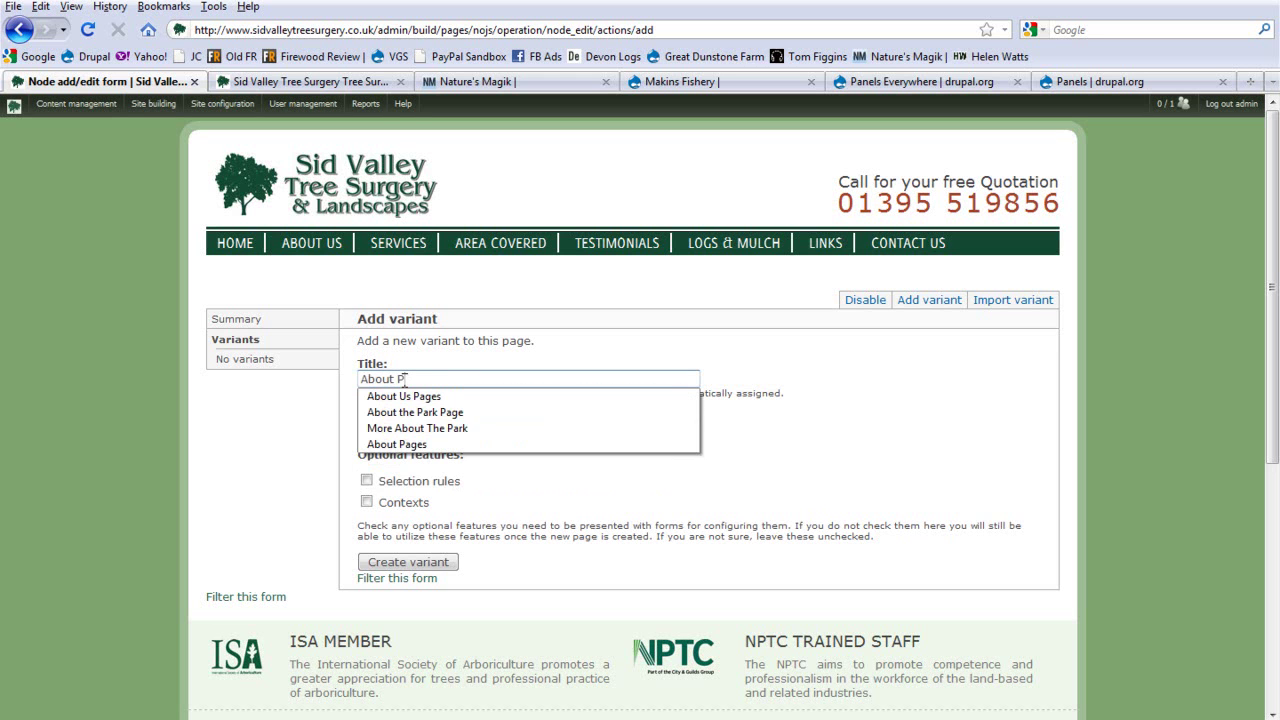
pyautogui.write('age node ')
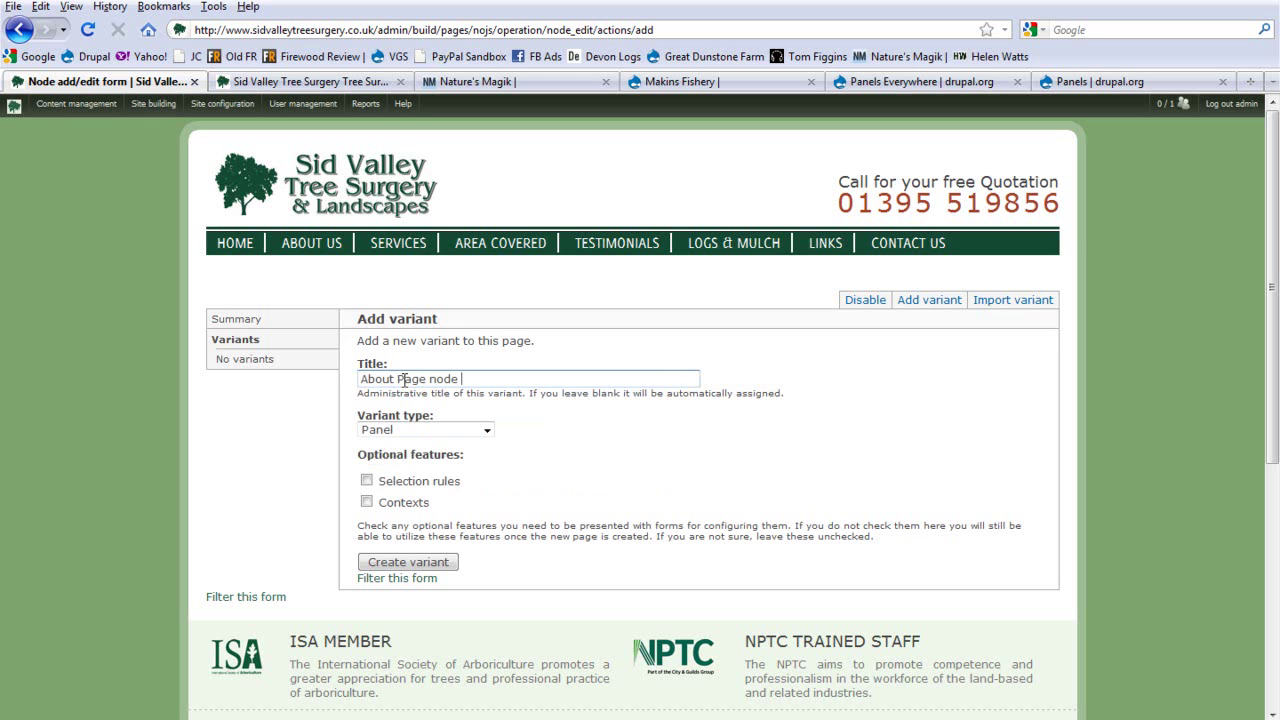
pyautogui.write('ed')
pyautogui.click(366, 480)
pyautogui.click(408, 562)
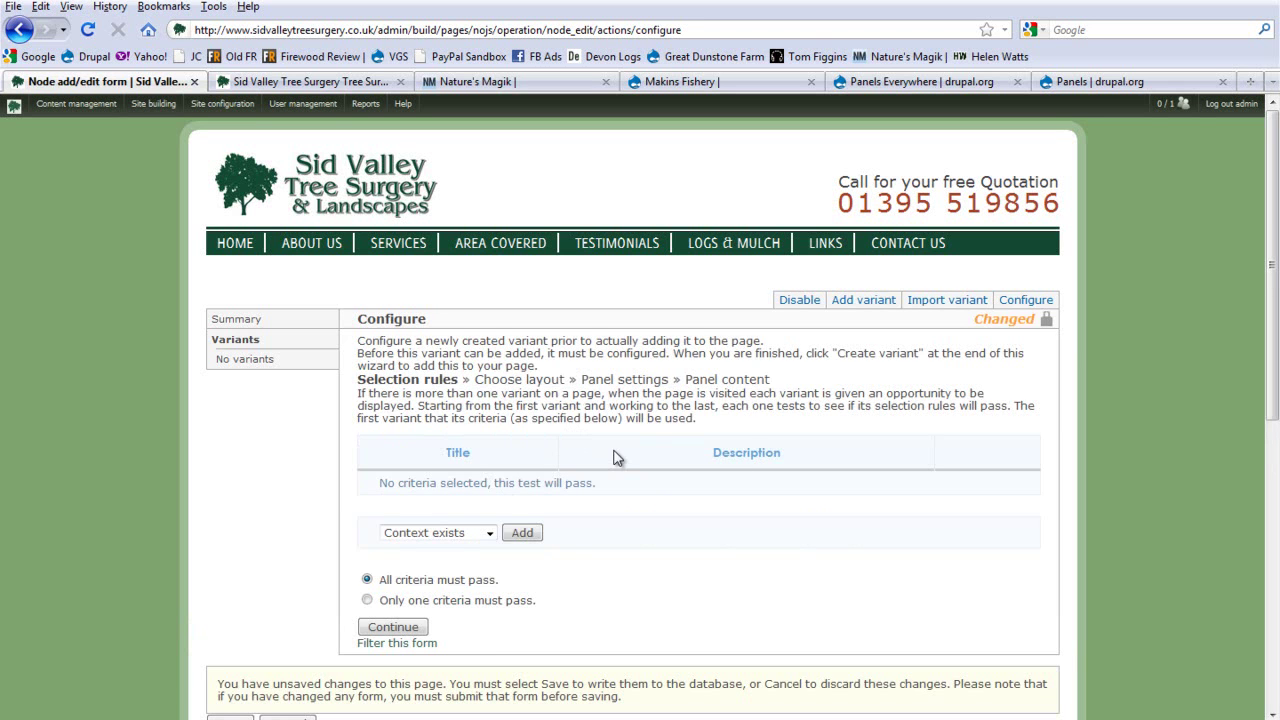
# Step: Add a node type selection rule limiting the variant to About Us Page nodes and continue to the layout choice
pyautogui.click(482, 536)
pyautogui.click(438, 586)
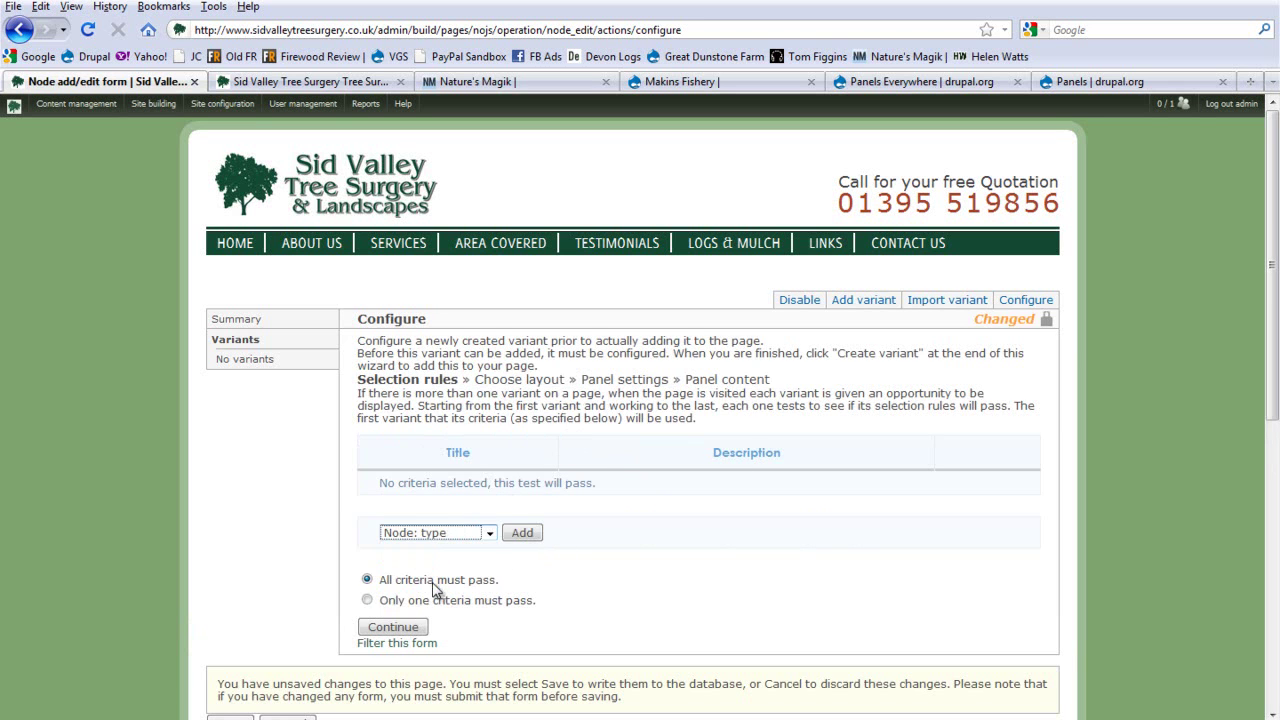
pyautogui.click(522, 533)
pyautogui.click(147, 248)
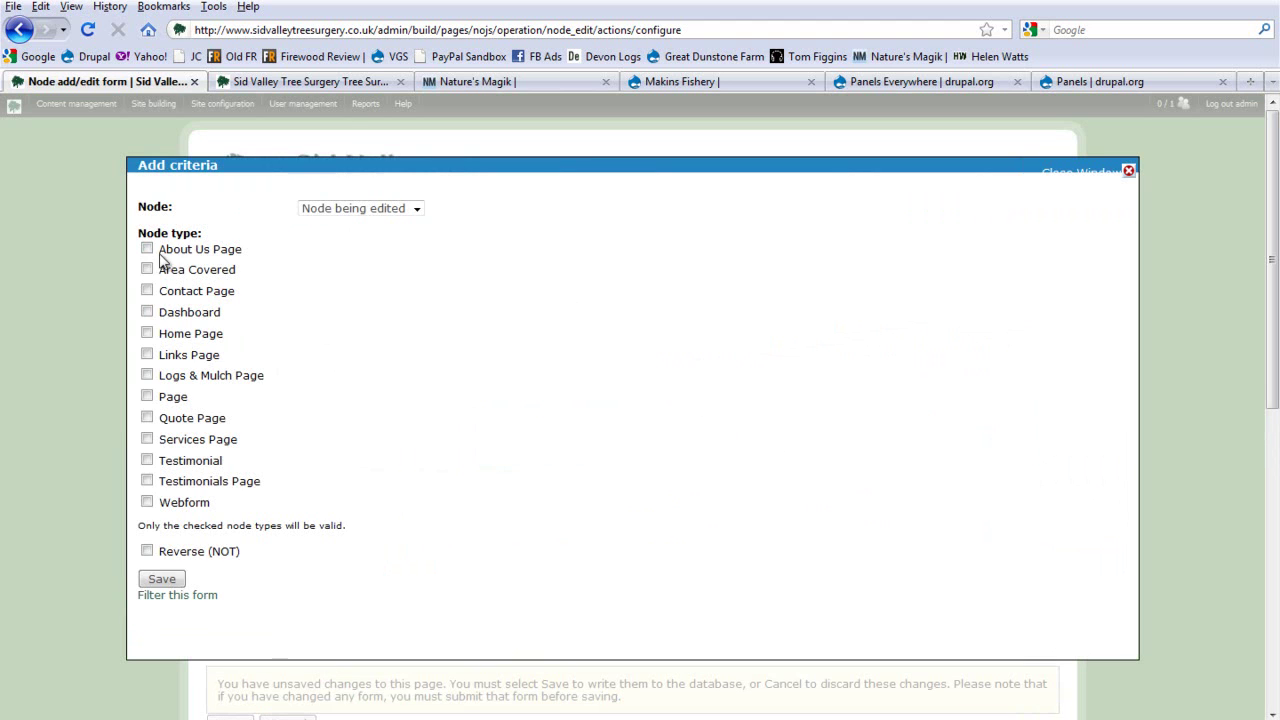
pyautogui.click(163, 581)
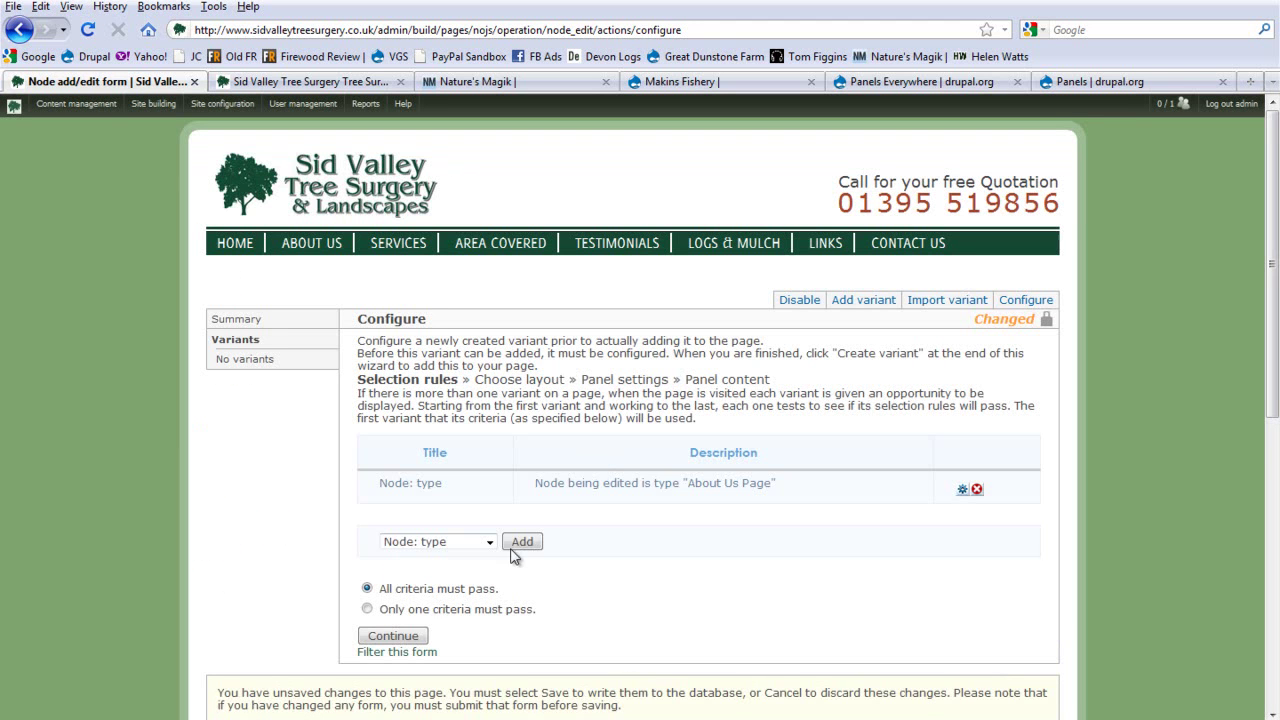
pyautogui.click(400, 637)
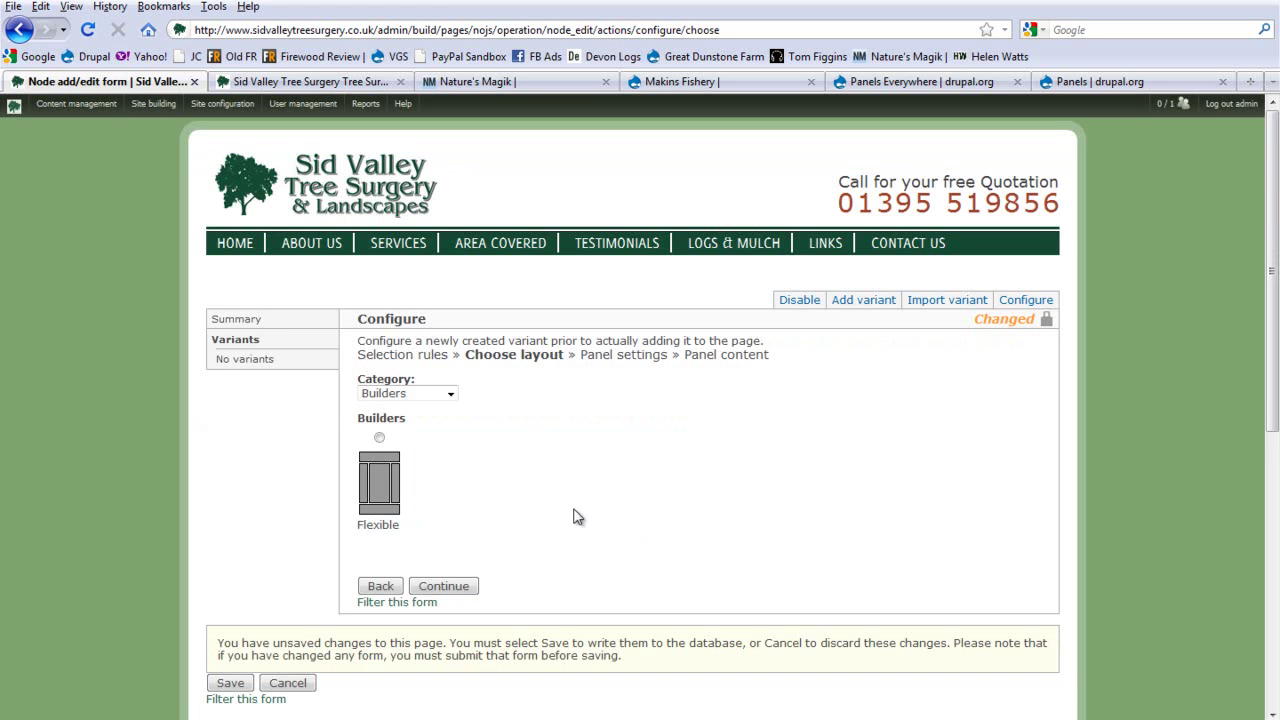
# Step: Choose the Single column layout from the Columns: 1 category and continue to the panel settings
pyautogui.click(432, 395)
pyautogui.click(400, 421)
pyautogui.click(379, 437)
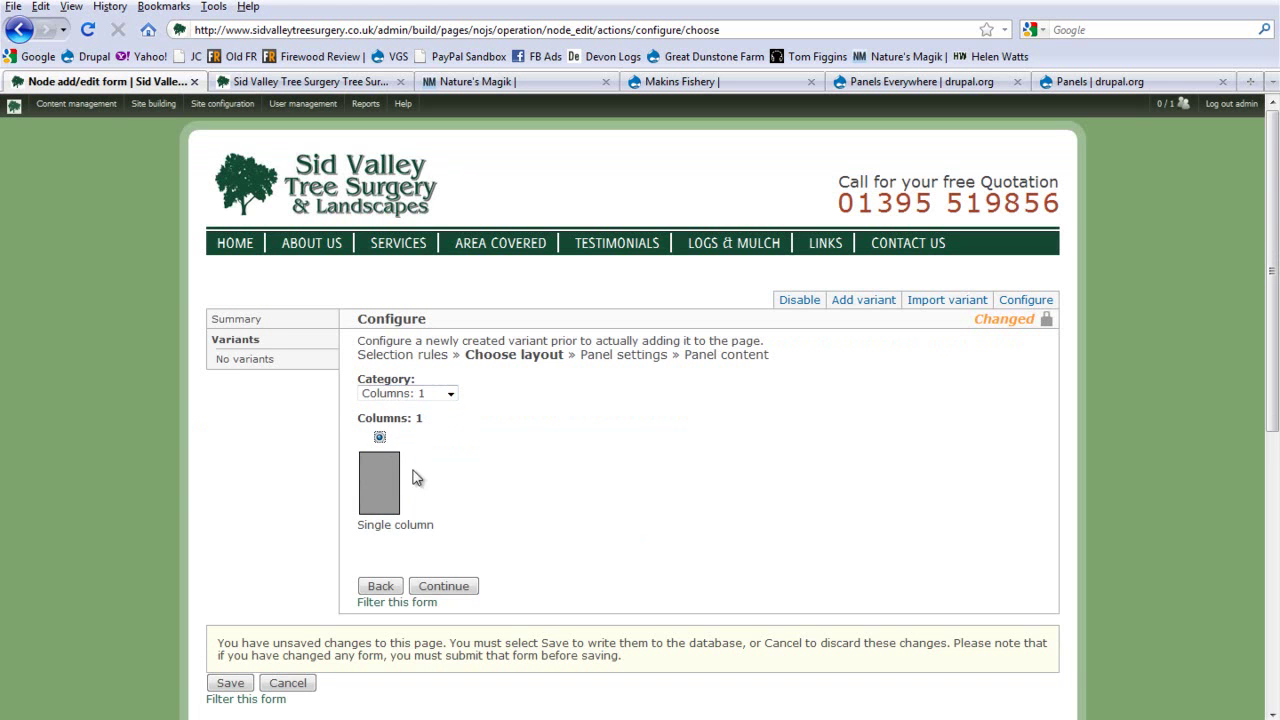
pyautogui.click(443, 586)
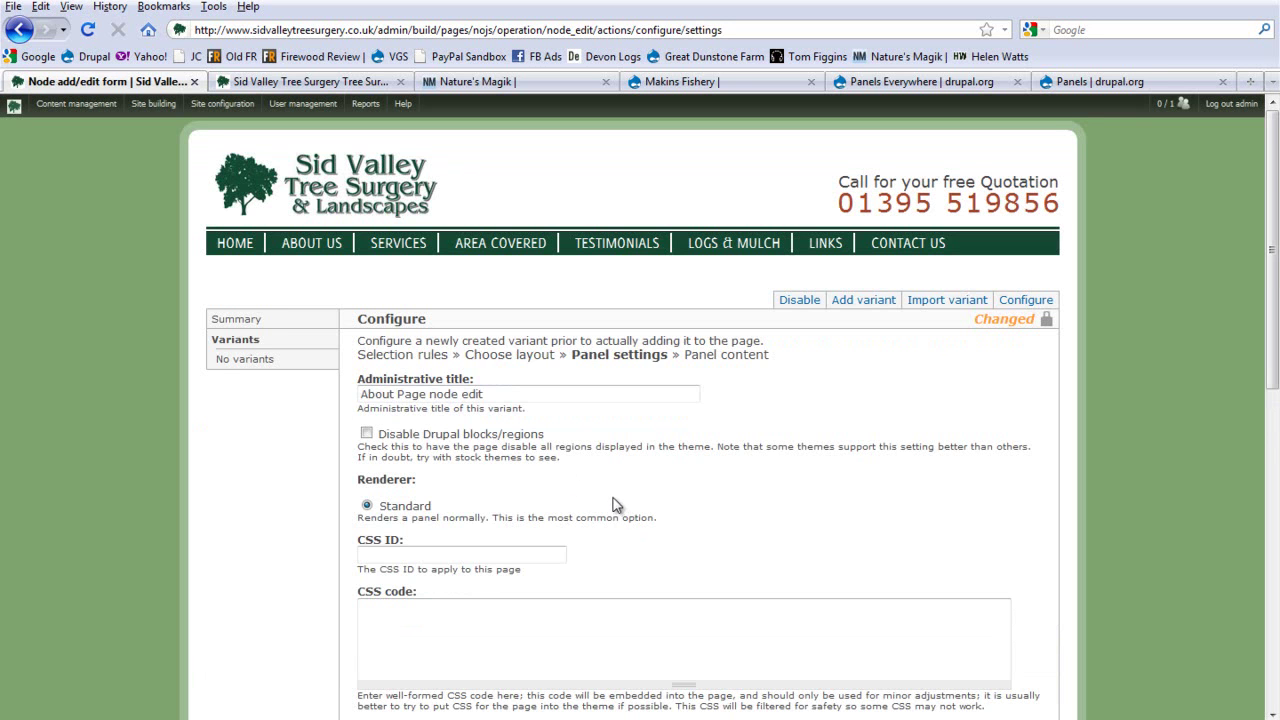
# Step: Disable Drupal blocks/regions for the variant and continue to the panel content
pyautogui.scroll(-3, 400, 365)
pyautogui.click(367, 299)
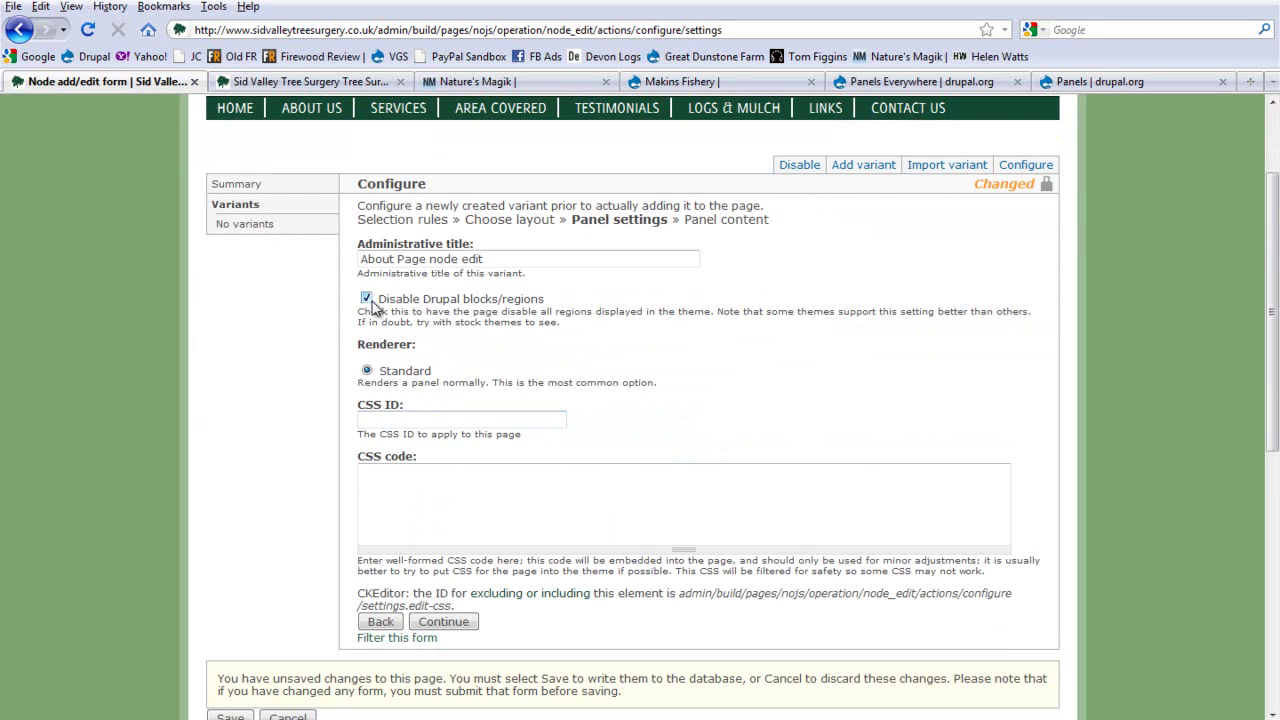
pyautogui.click(430, 621)
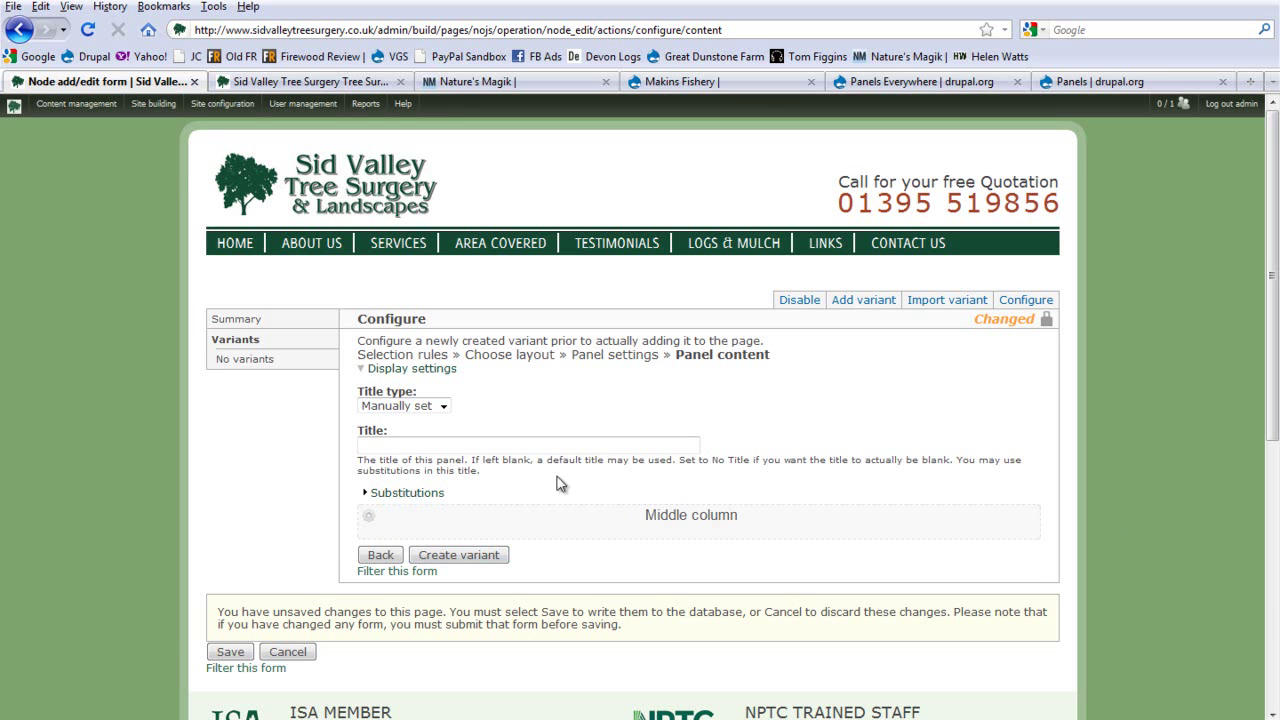
# Step: Try the title type options for the panel content and set the type to No title
pyautogui.click(446, 410)
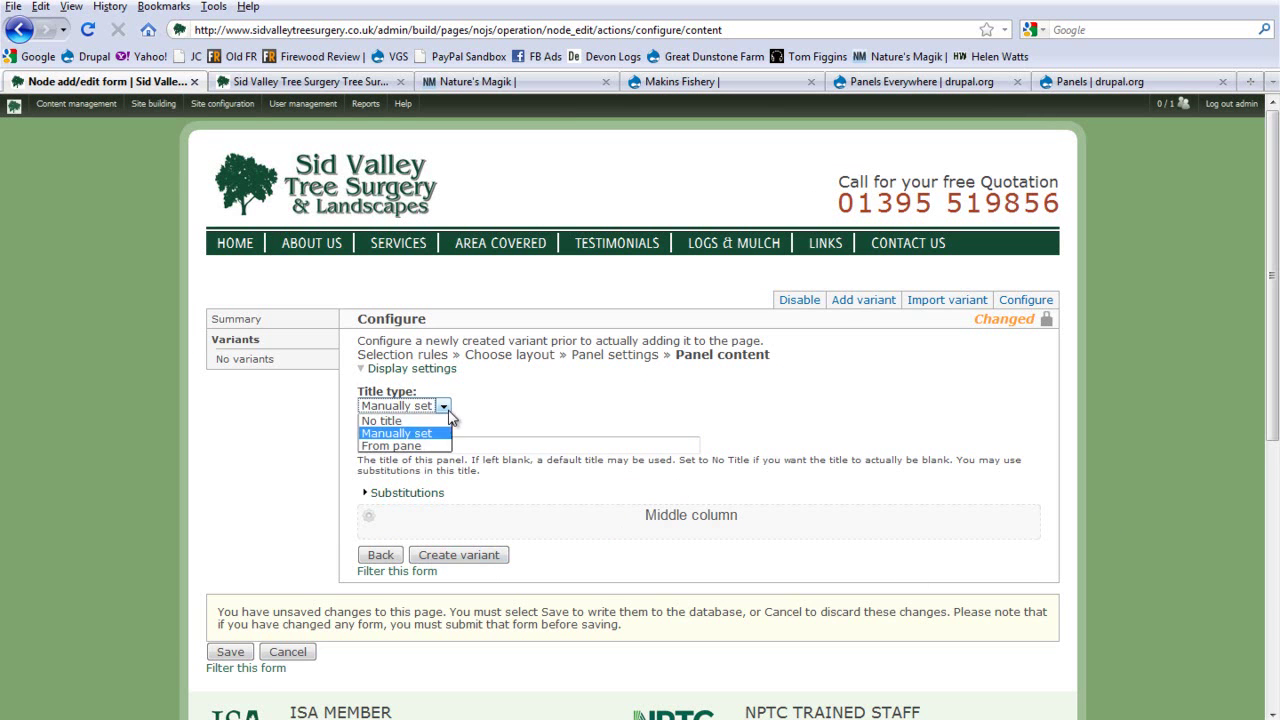
pyautogui.click(383, 421)
pyautogui.click(443, 406)
pyautogui.click(418, 446)
pyautogui.click(430, 406)
pyautogui.click(382, 421)
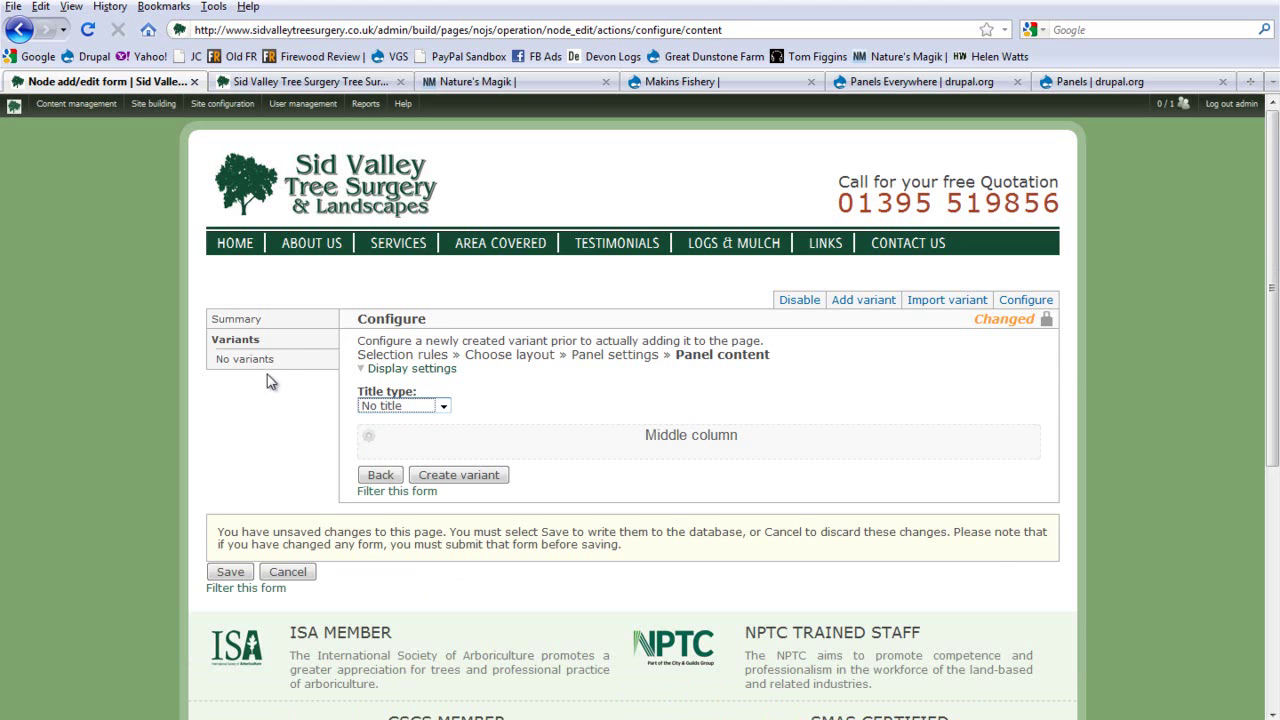
# Step: Browse the content available for the Middle column, view the blank new custom content form and close it without adding anything
pyautogui.click(372, 440)
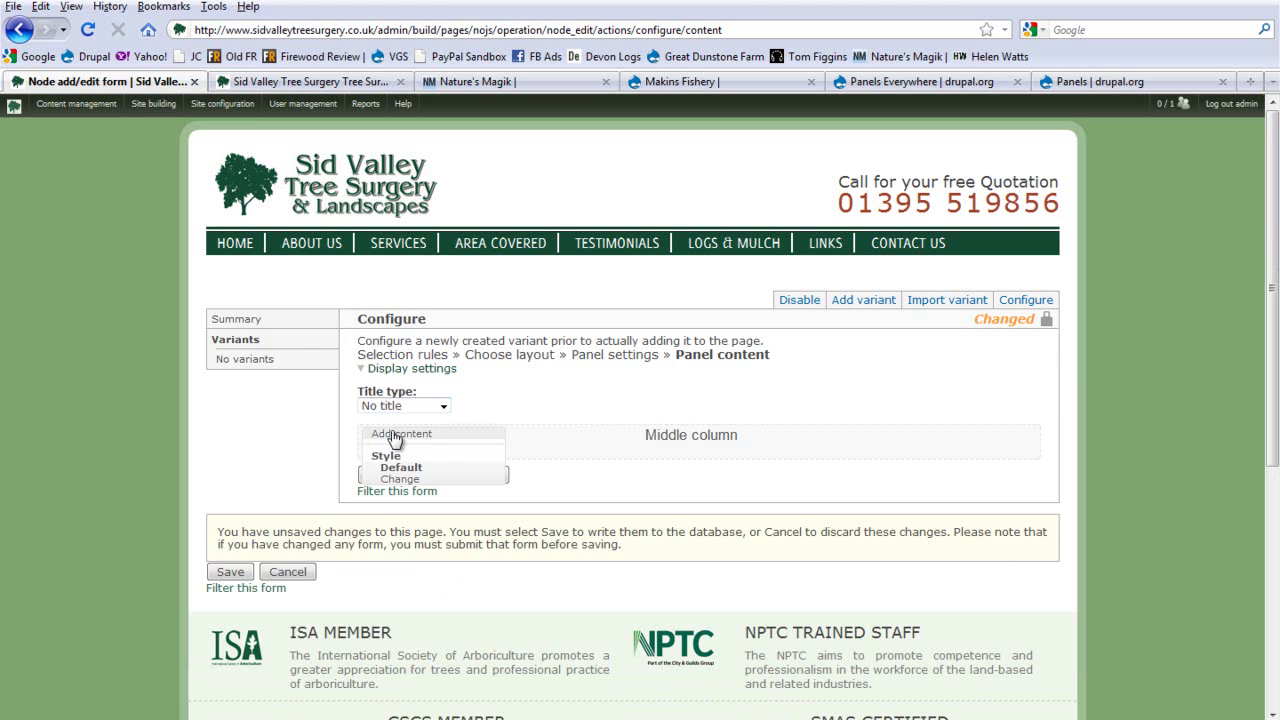
pyautogui.click(392, 436)
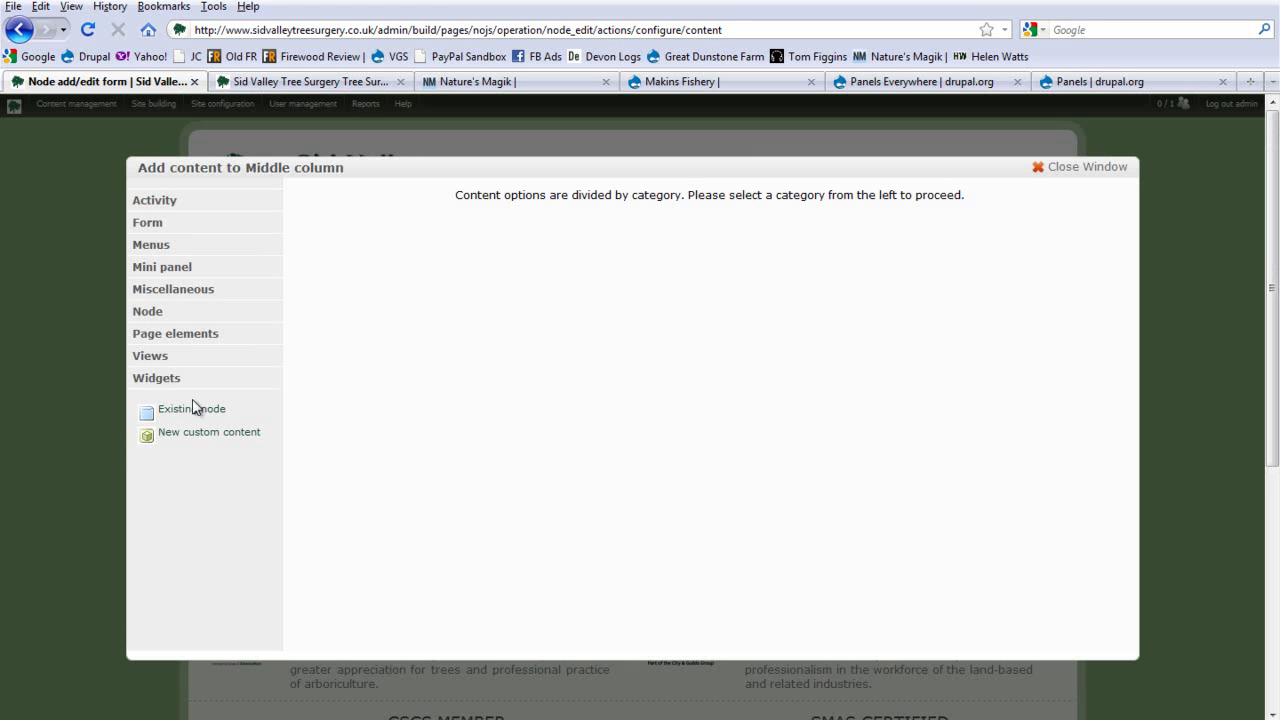
pyautogui.click(162, 268)
pyautogui.click(155, 361)
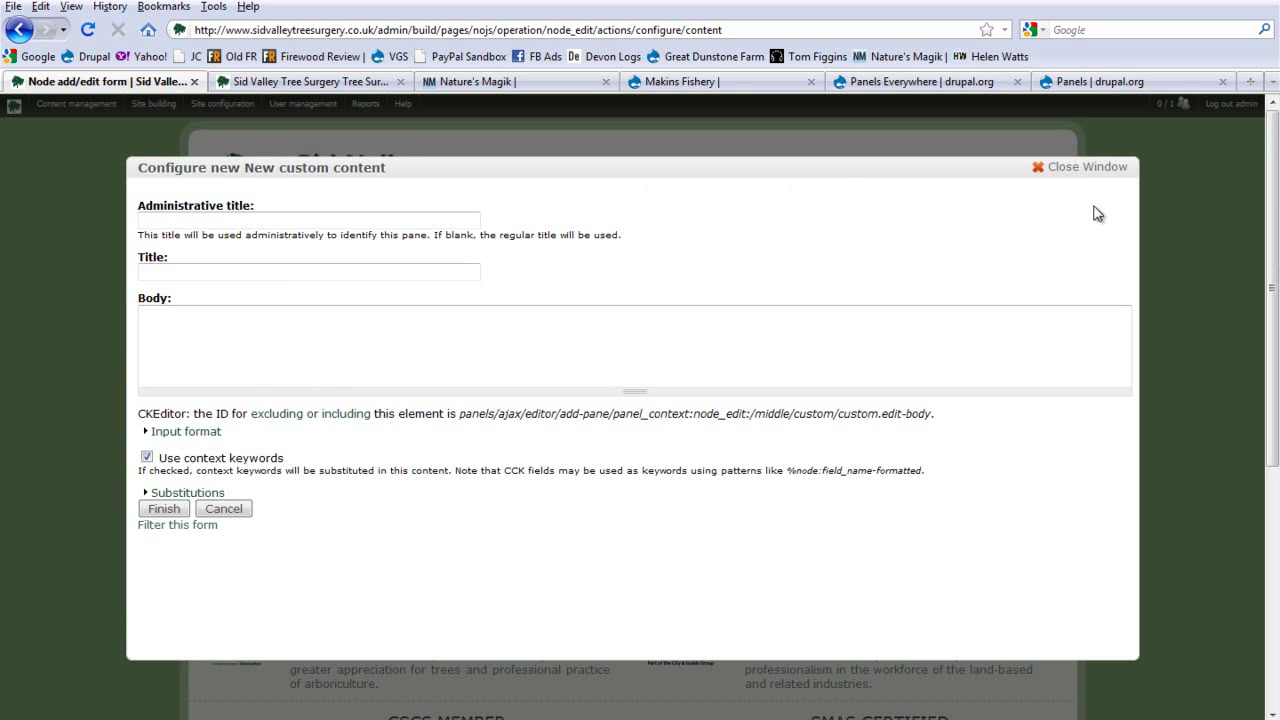
pyautogui.click(1070, 171)
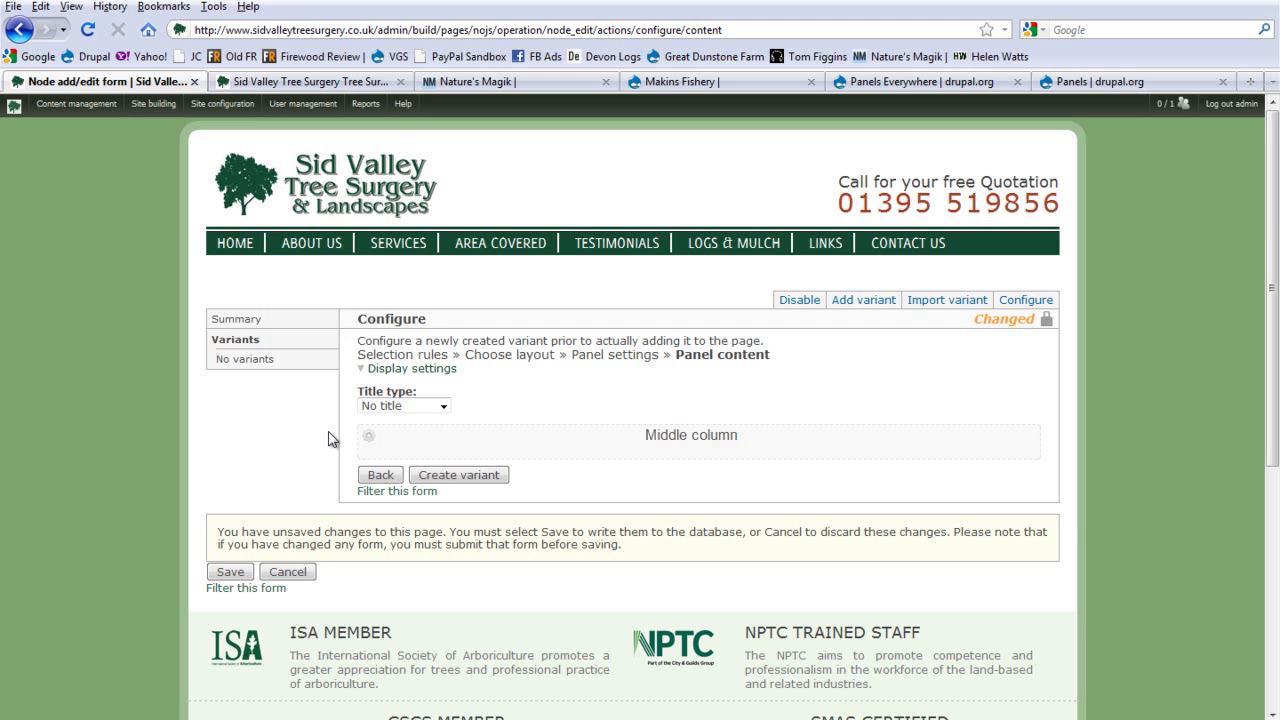
# Step: Examine the node form elements in the Form content category for the Middle column and close the dialog without adding any
pyautogui.click(368, 437)
pyautogui.click(388, 432)
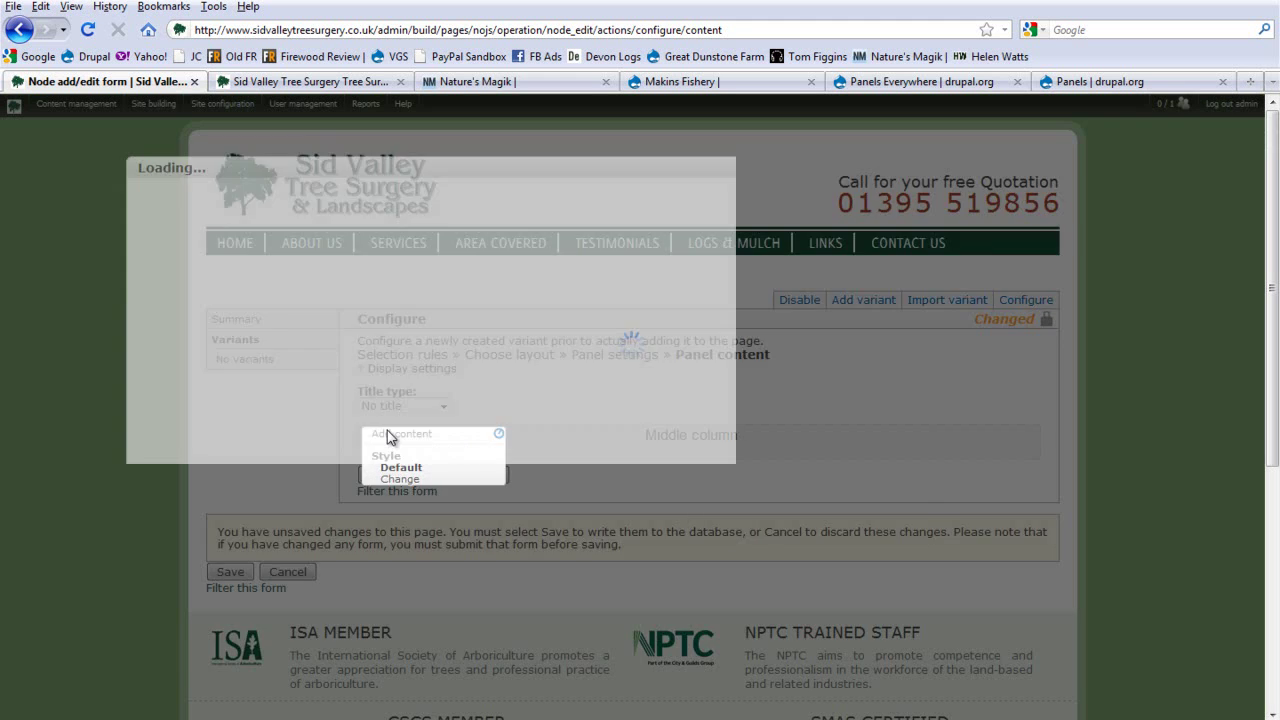
pyautogui.click(166, 223)
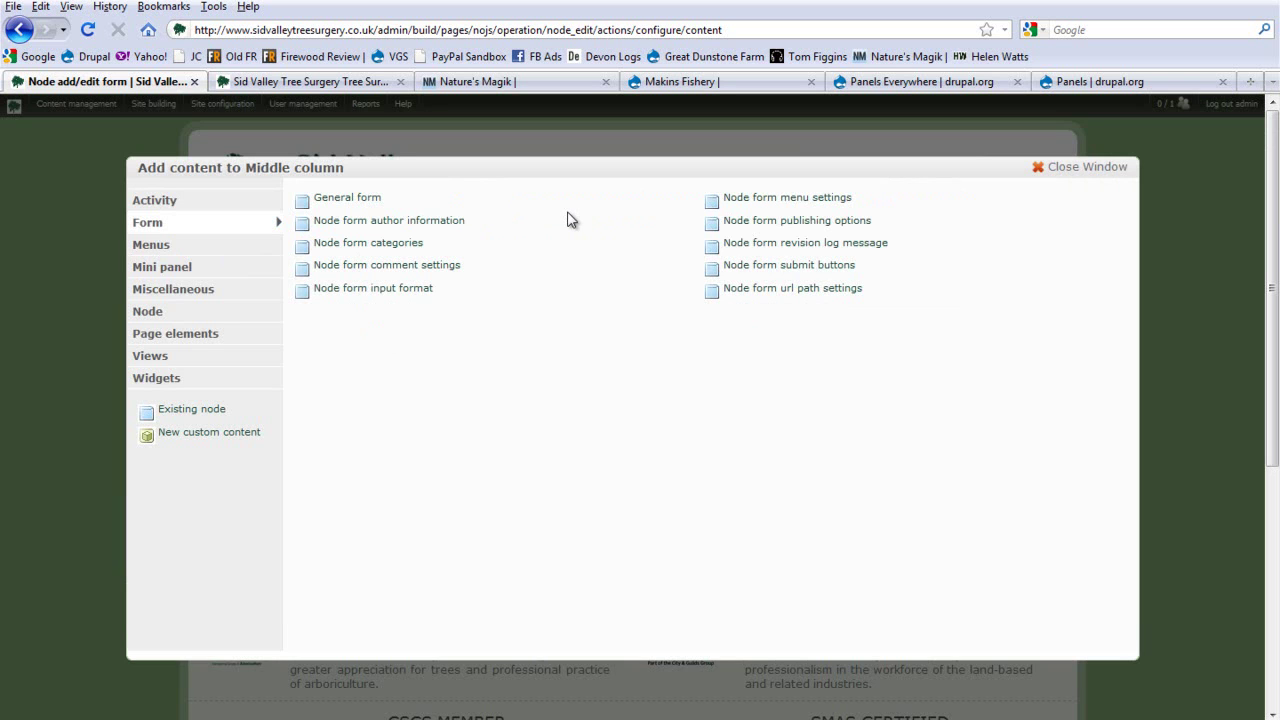
pyautogui.click(1091, 168)
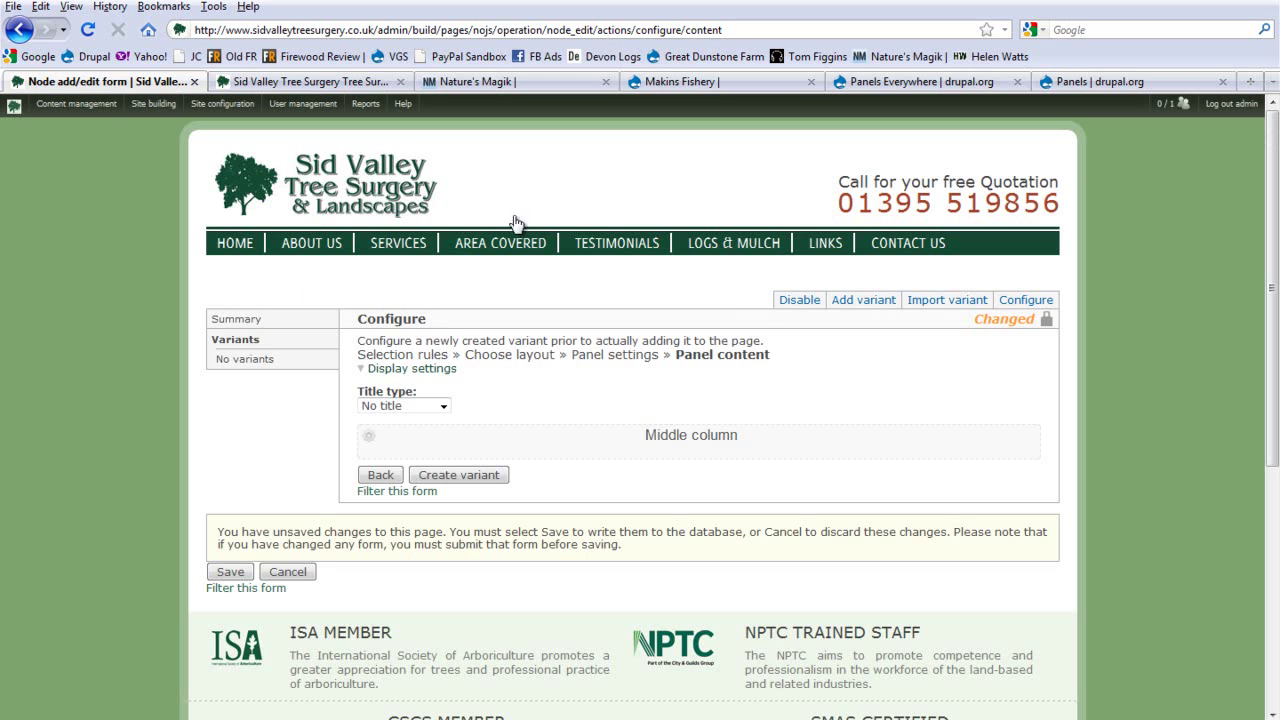
# Step: Save the Node add/edit form page and return to the Panels dashboard
pyautogui.click(242, 571)
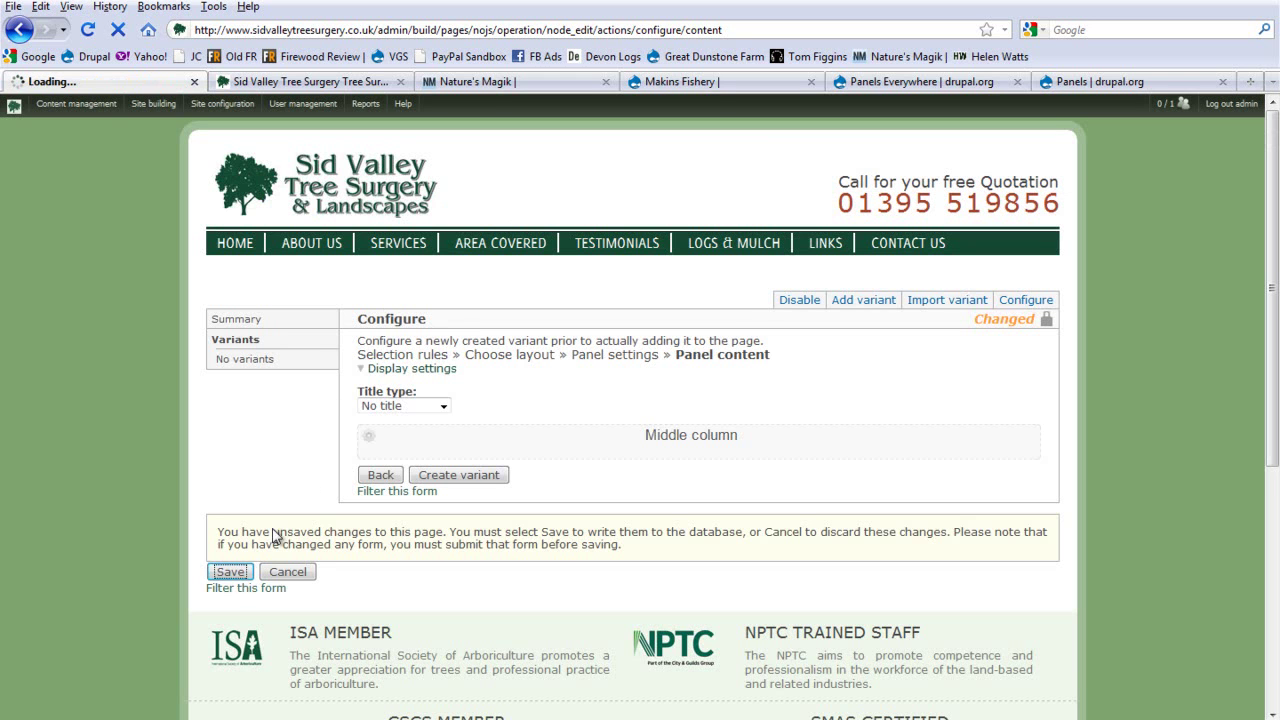
pyautogui.moveTo(152, 110)
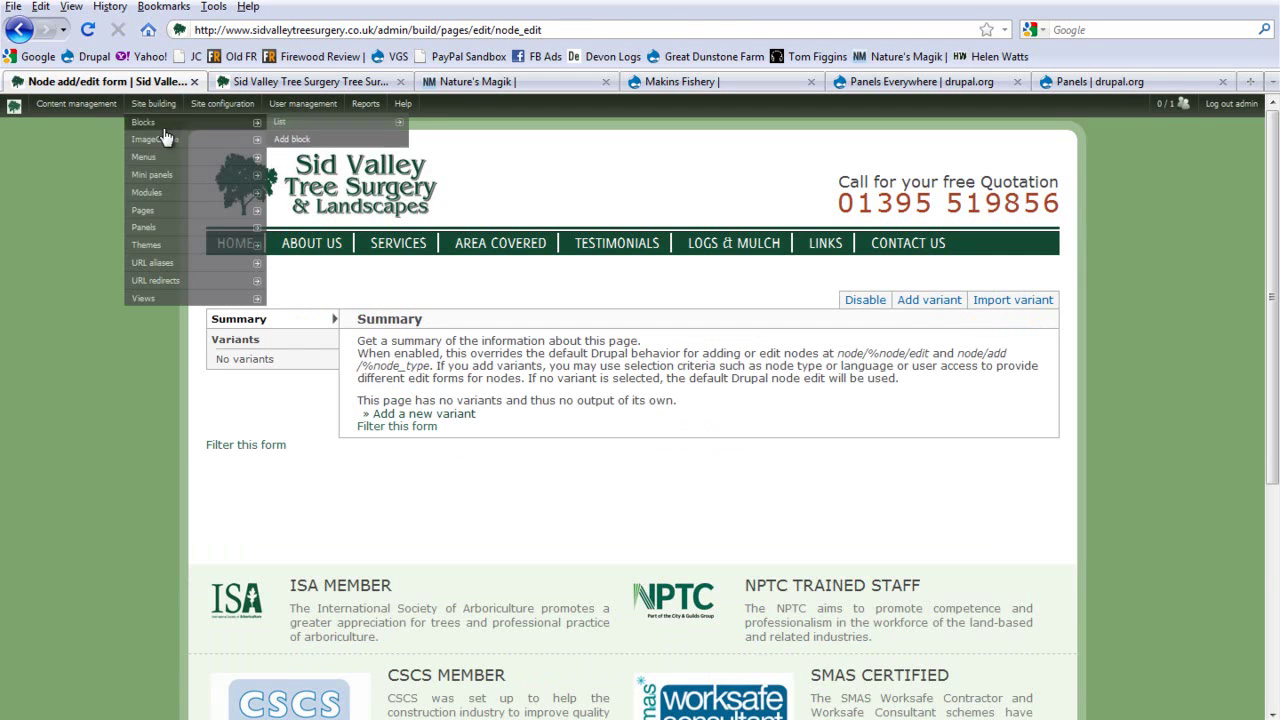
pyautogui.click(157, 229)
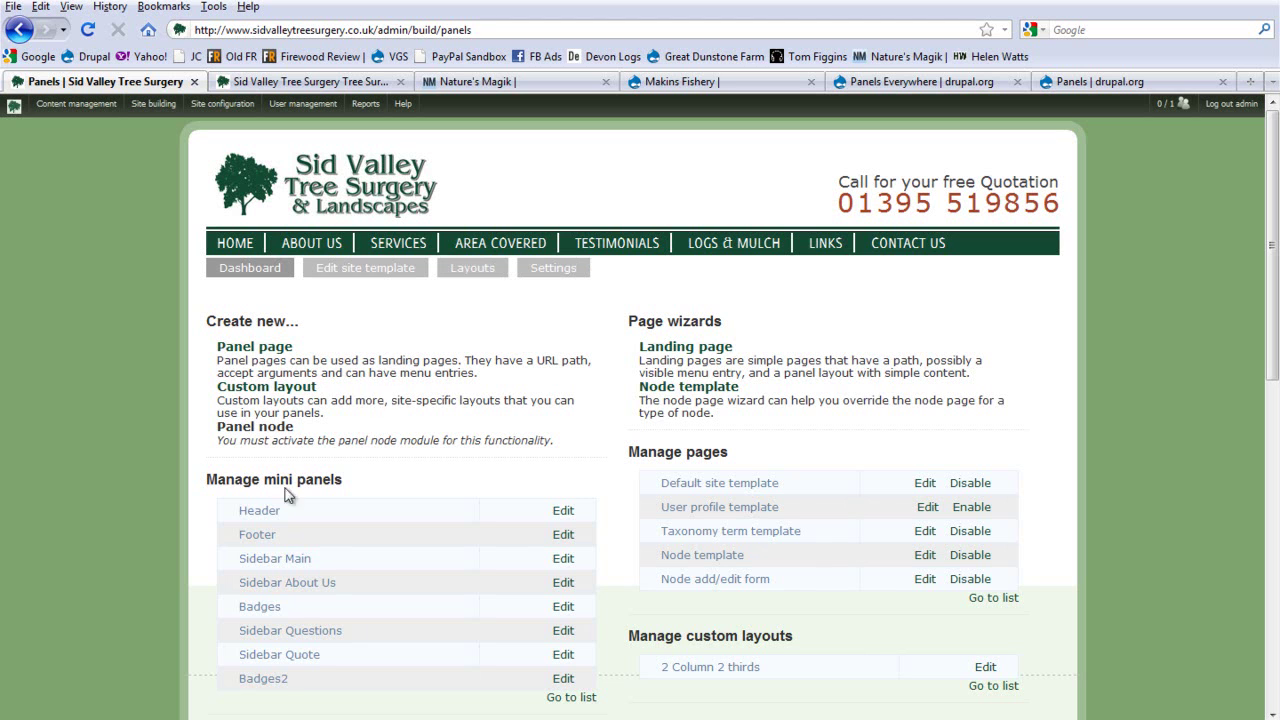
# Step: Examine the Manage mini panels list on the Panels dashboard and compare it with the site's header and footer areas
pyautogui.moveTo(244, 511); pyautogui.dragTo(337, 680)
pyautogui.click(408, 608)
pyautogui.scroll(-4, 400, 420)
pyautogui.scroll(4, 388, 408)
pyautogui.moveTo(893, 200); pyautogui.dragTo(1024, 205)
pyautogui.click(947, 159)
pyautogui.scroll(-3, 289, 397)
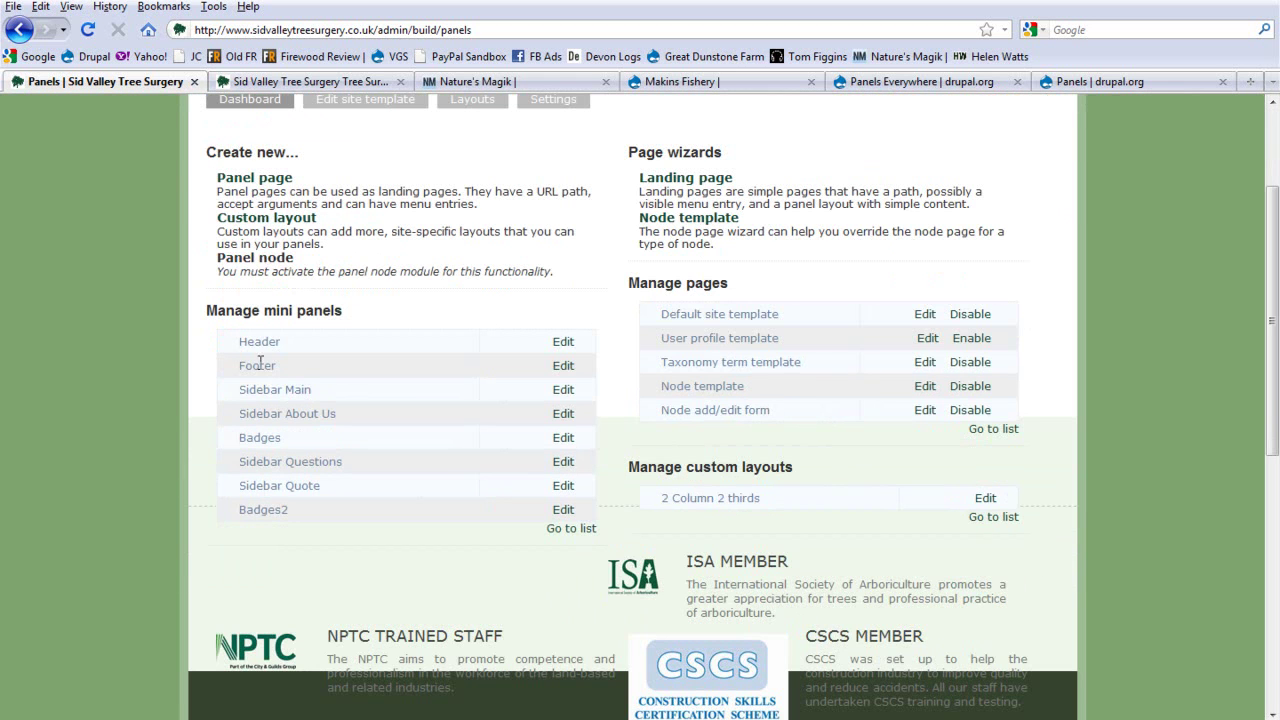
# Step: Open the Header mini panel for editing, review its layout and content settings, and preview the Logo pane
pyautogui.click(563, 343)
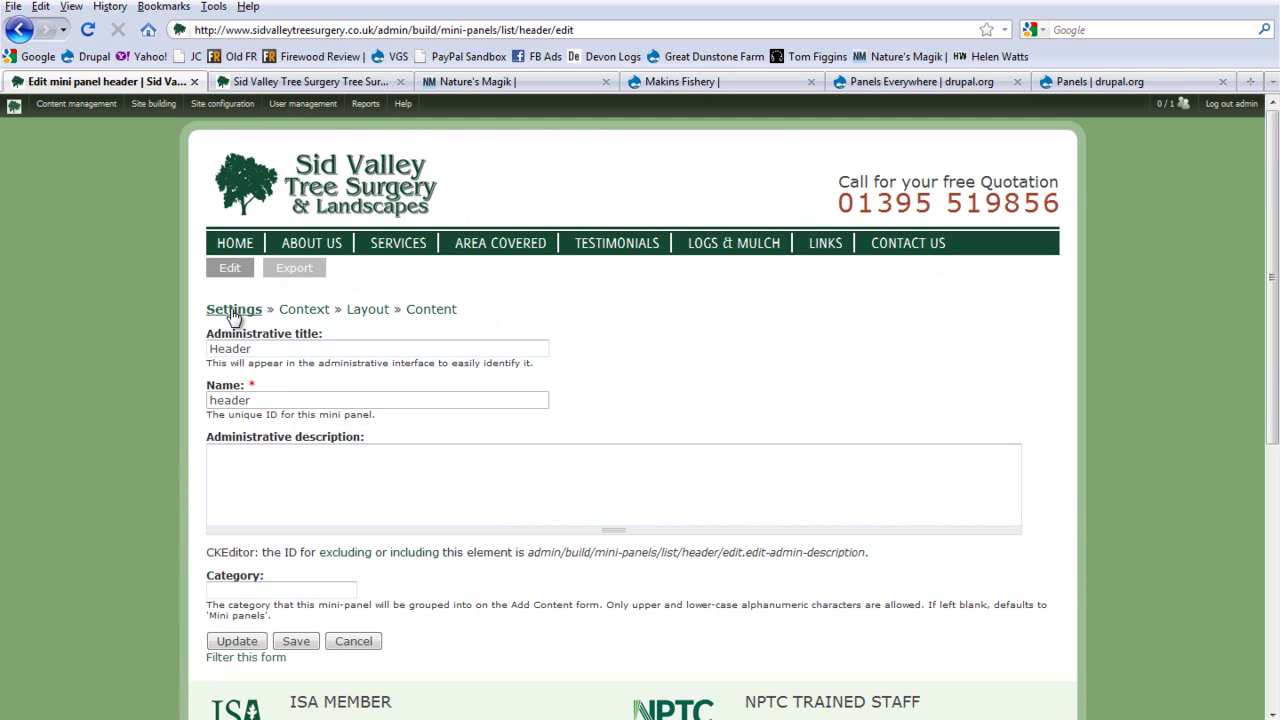
pyautogui.click(366, 313)
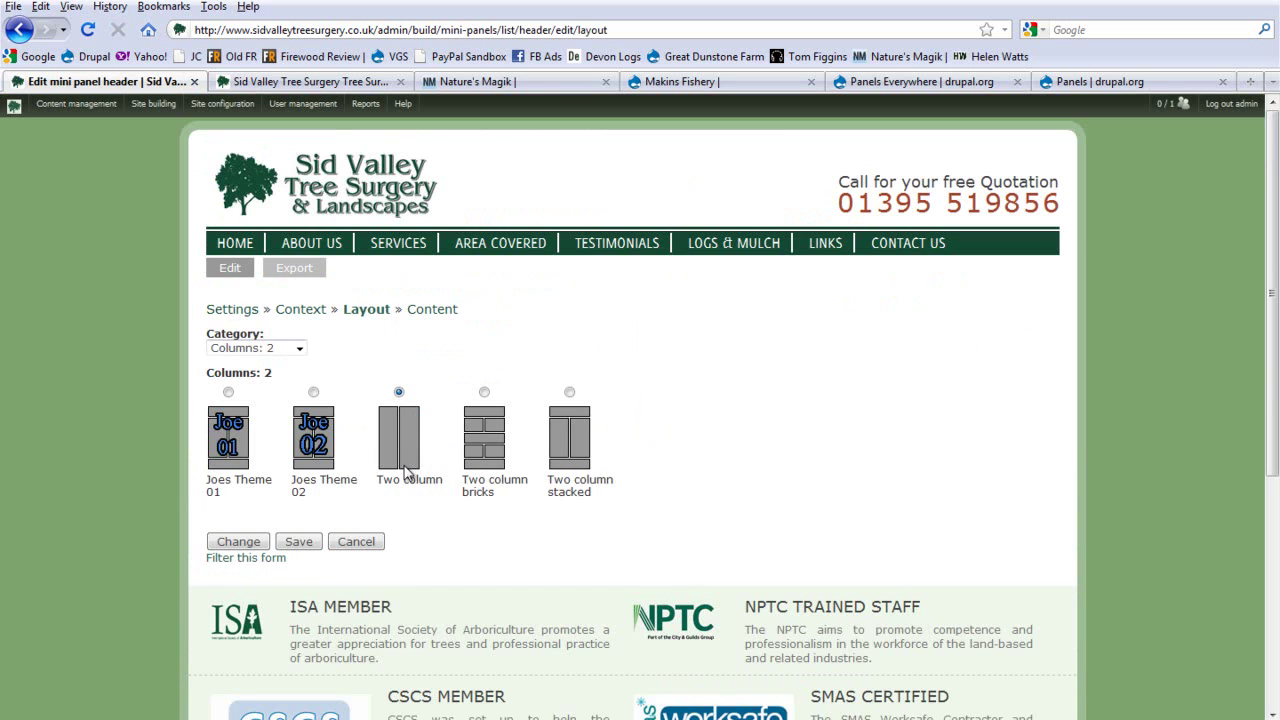
pyautogui.click(435, 311)
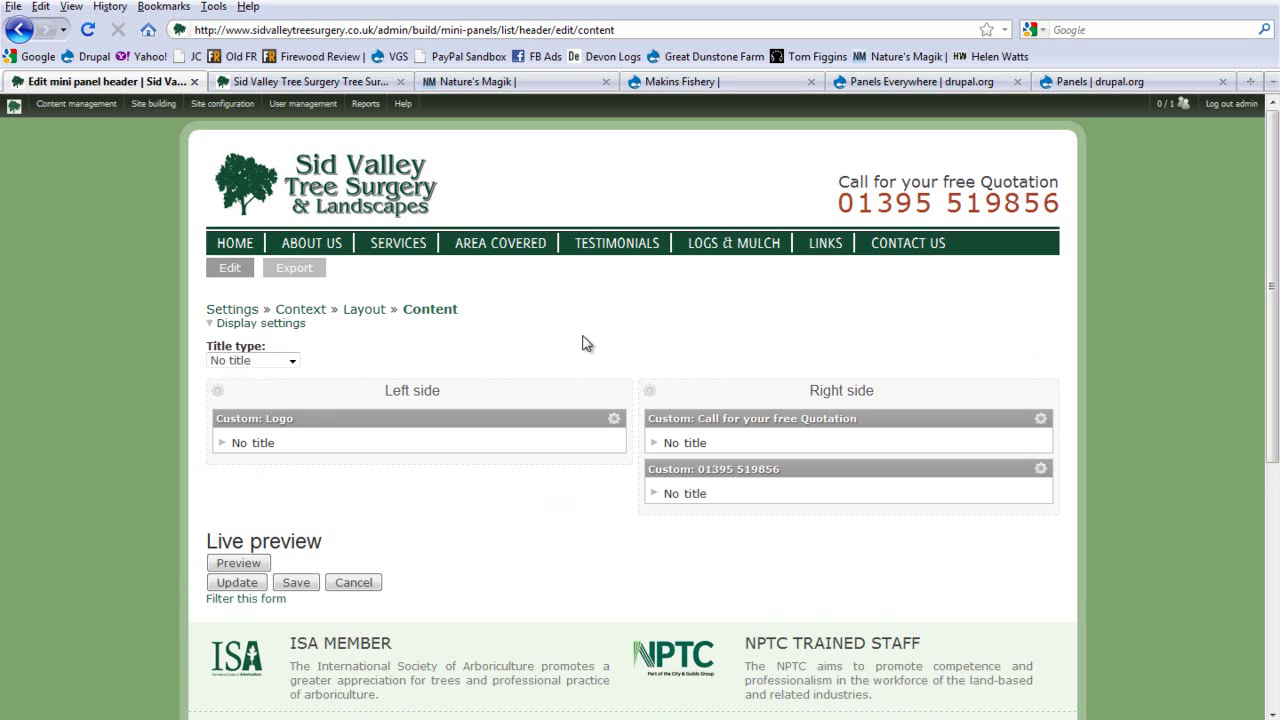
pyautogui.click(219, 444)
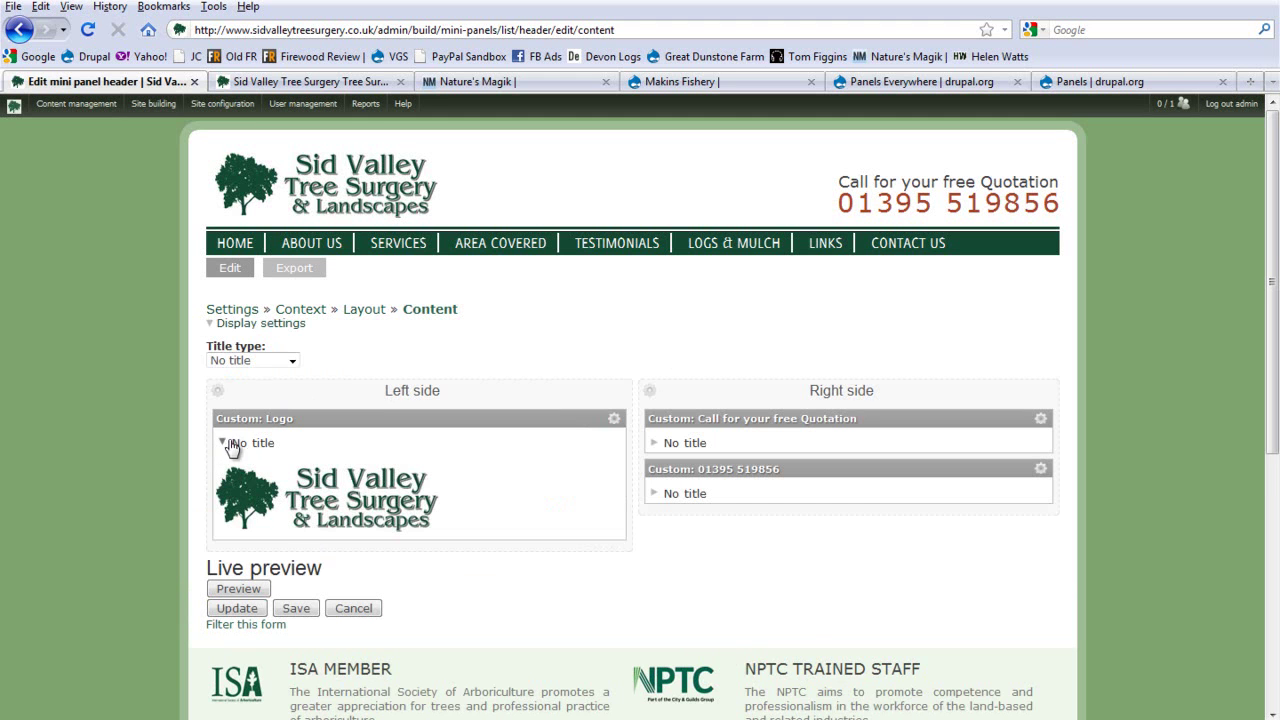
pyautogui.click(221, 443)
# Step: Open the Logo pane's configuration, examine the link and image HTML in its body, and finish without altering the code
pyautogui.click(614, 419)
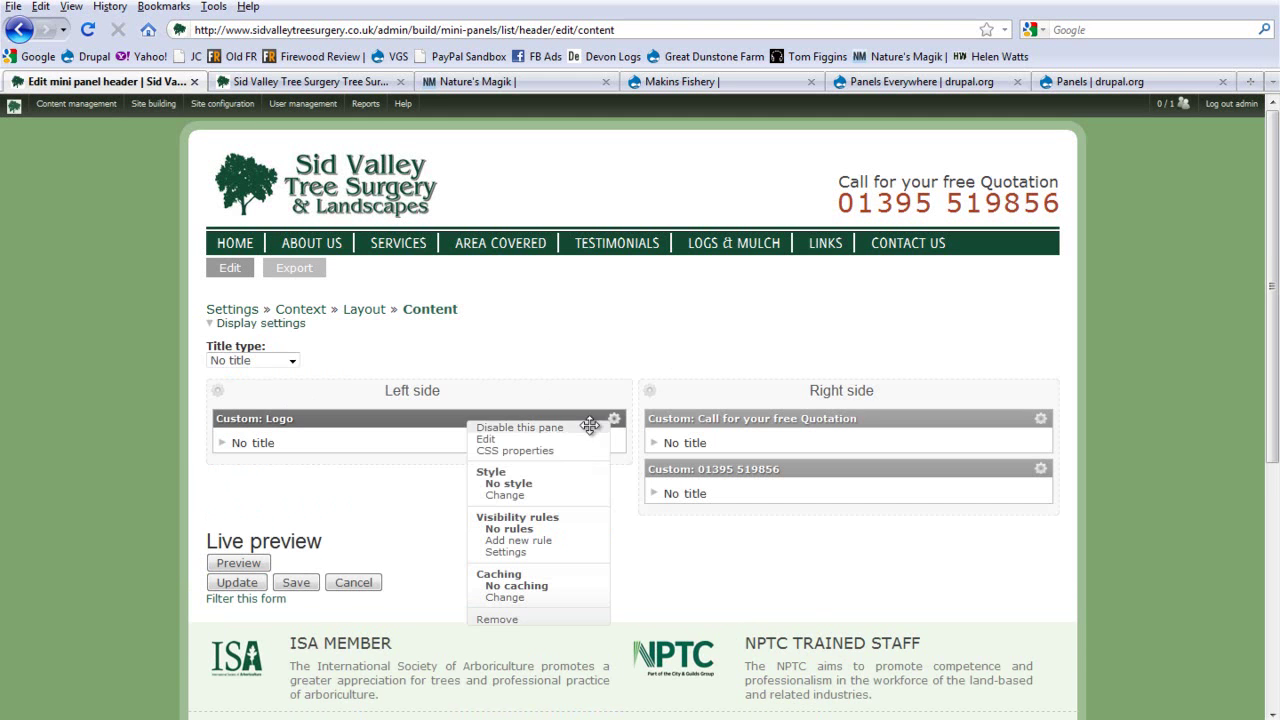
pyautogui.click(487, 441)
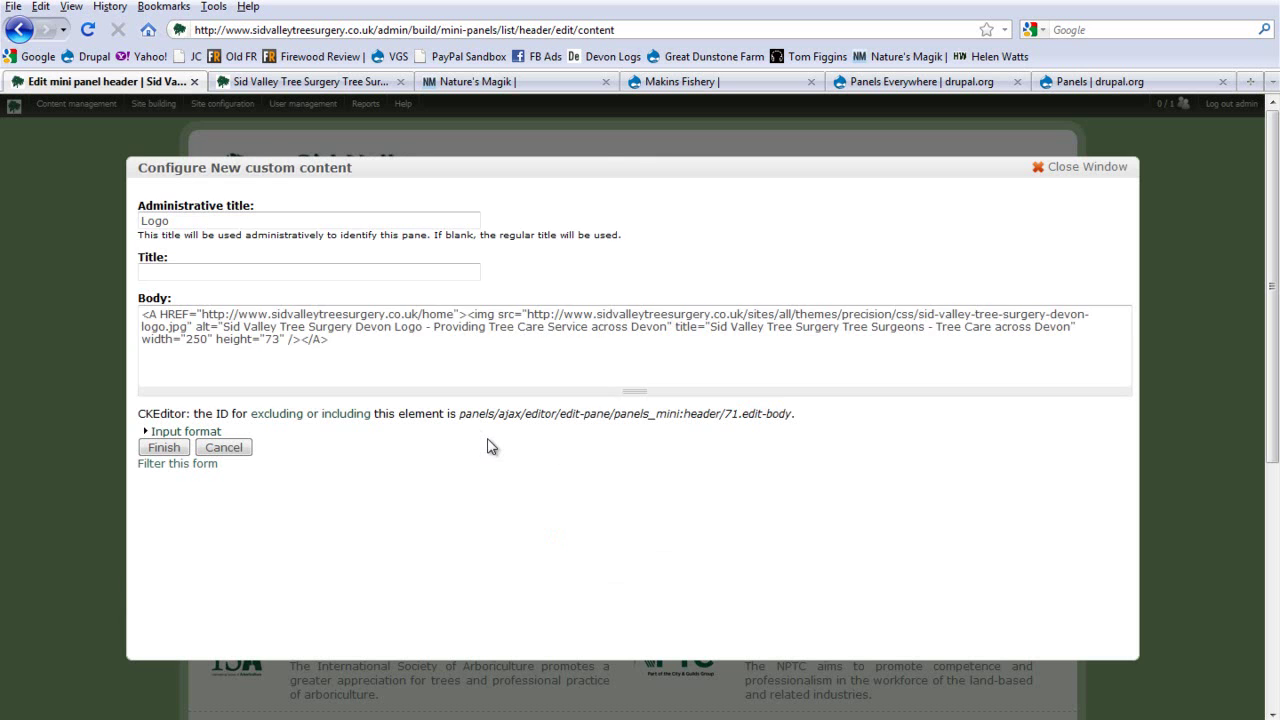
pyautogui.click(349, 340)
pyautogui.hotkey('ctrl', 'a')
pyautogui.click(230, 322)
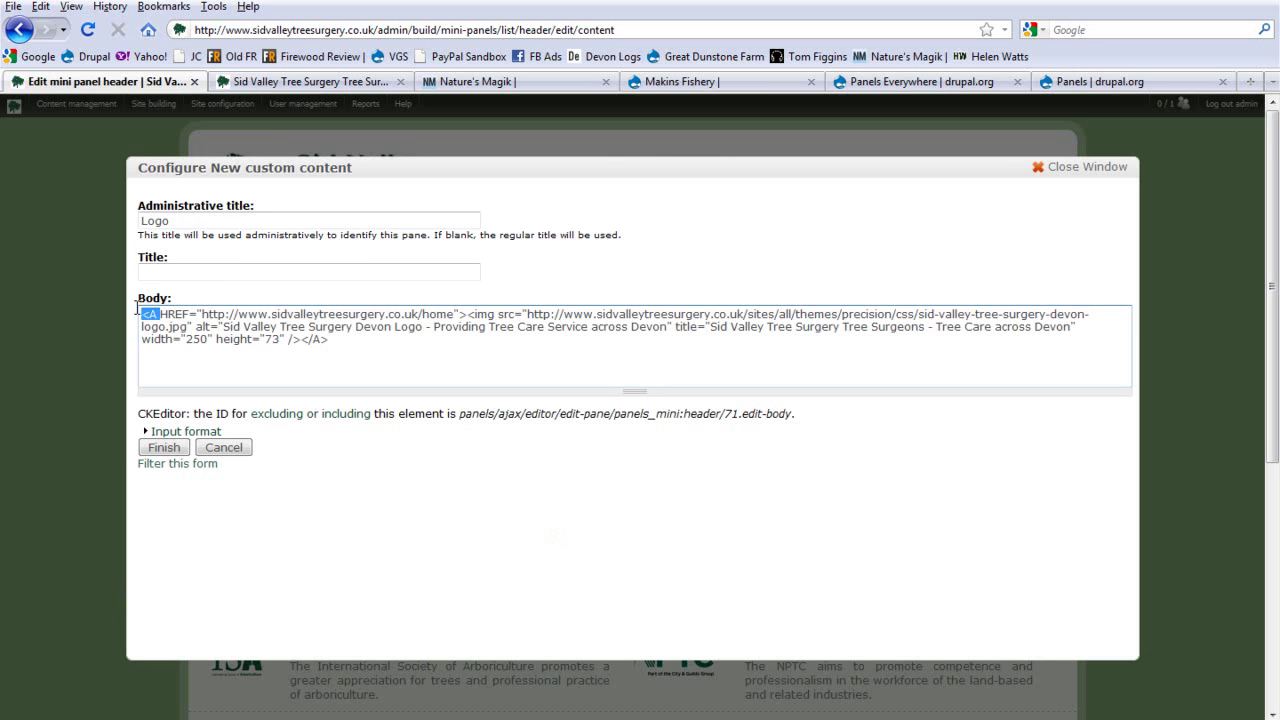
pyautogui.moveTo(158, 314); pyautogui.dragTo(206, 310)
pyautogui.click(242, 314)
pyautogui.moveTo(472, 314); pyautogui.dragTo(855, 314)
pyautogui.click(458, 350)
pyautogui.moveTo(286, 327); pyautogui.dragTo(382, 327)
pyautogui.moveTo(196, 327); pyautogui.dragTo(888, 327)
pyautogui.click(706, 326)
pyautogui.click(946, 327)
pyautogui.click(164, 448)
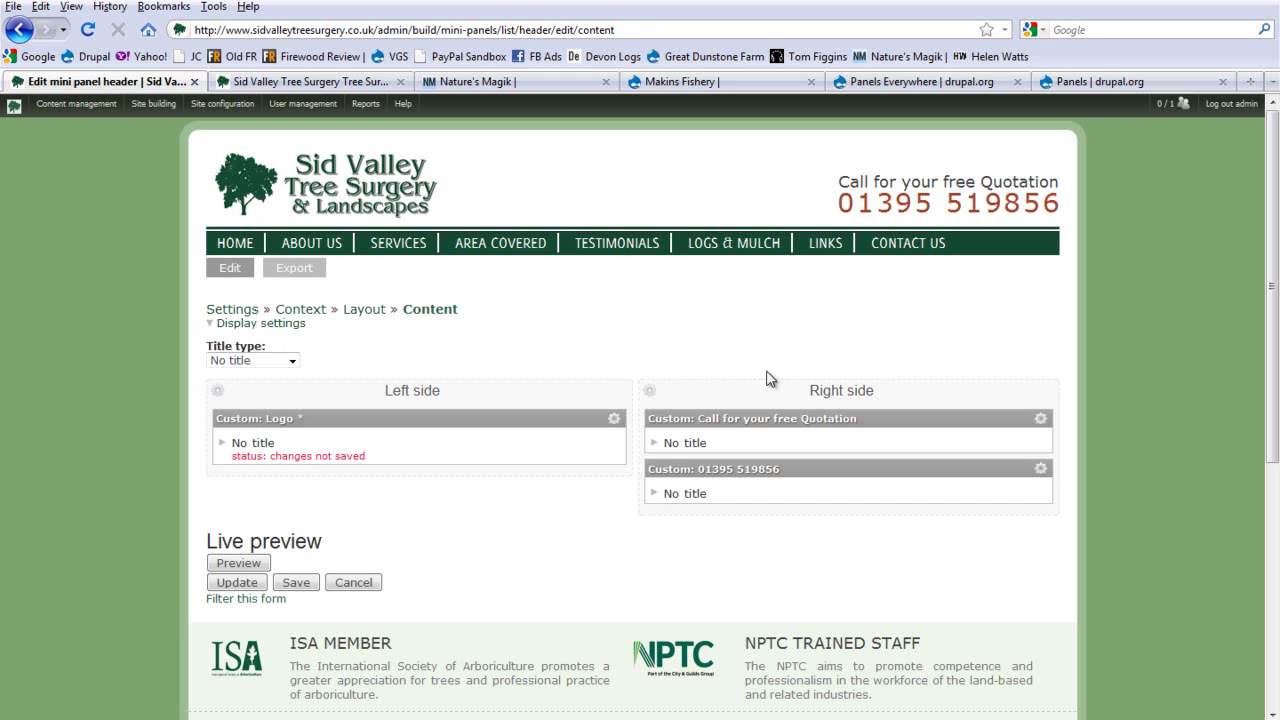
# Step: Preview and collapse the two custom panes in the Header mini panel's Right side region
pyautogui.click(655, 444)
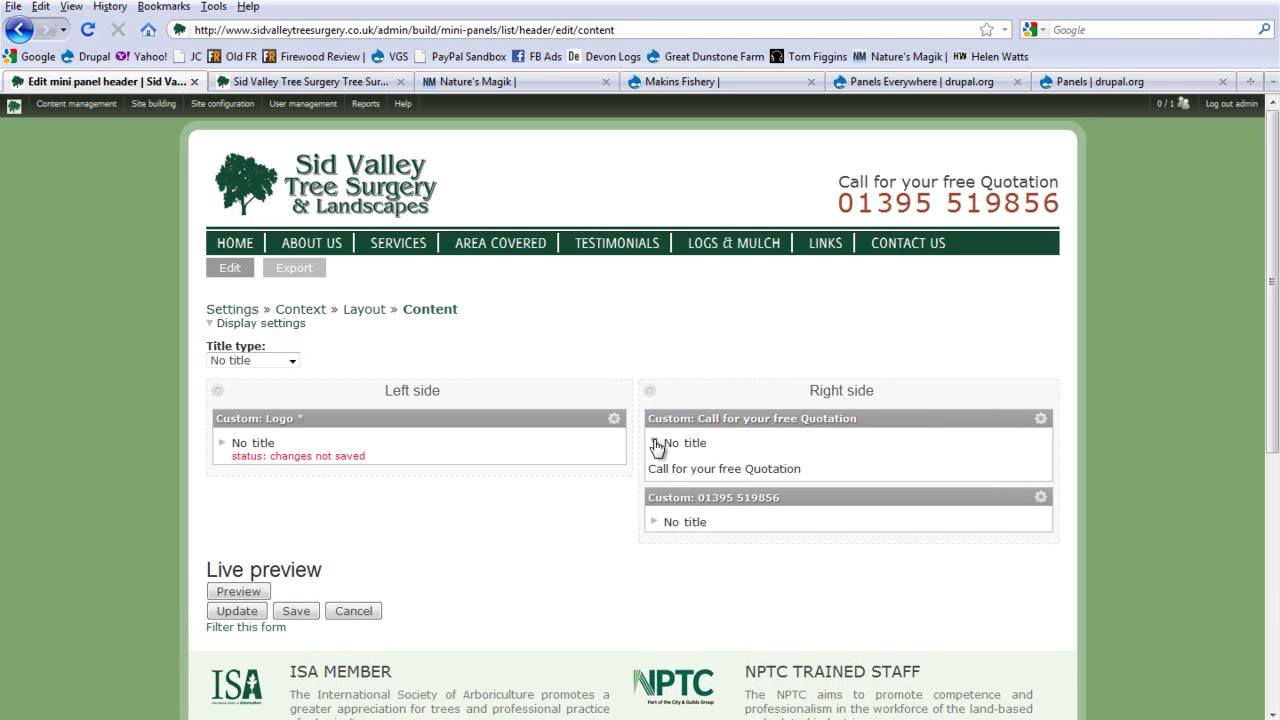
pyautogui.click(655, 444)
pyautogui.click(654, 493)
pyautogui.click(654, 493)
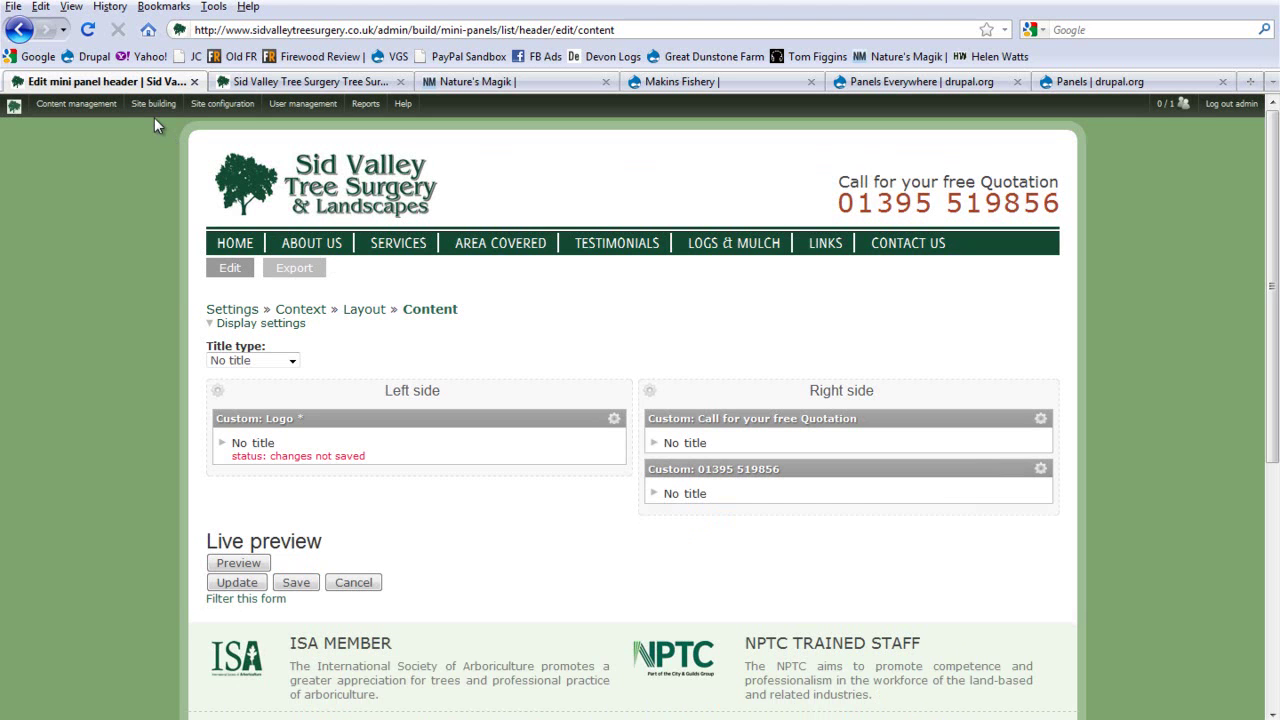
# Step: Open the mini panels list and examine the live home page in its own tab from header to footer
pyautogui.moveTo(154, 104)
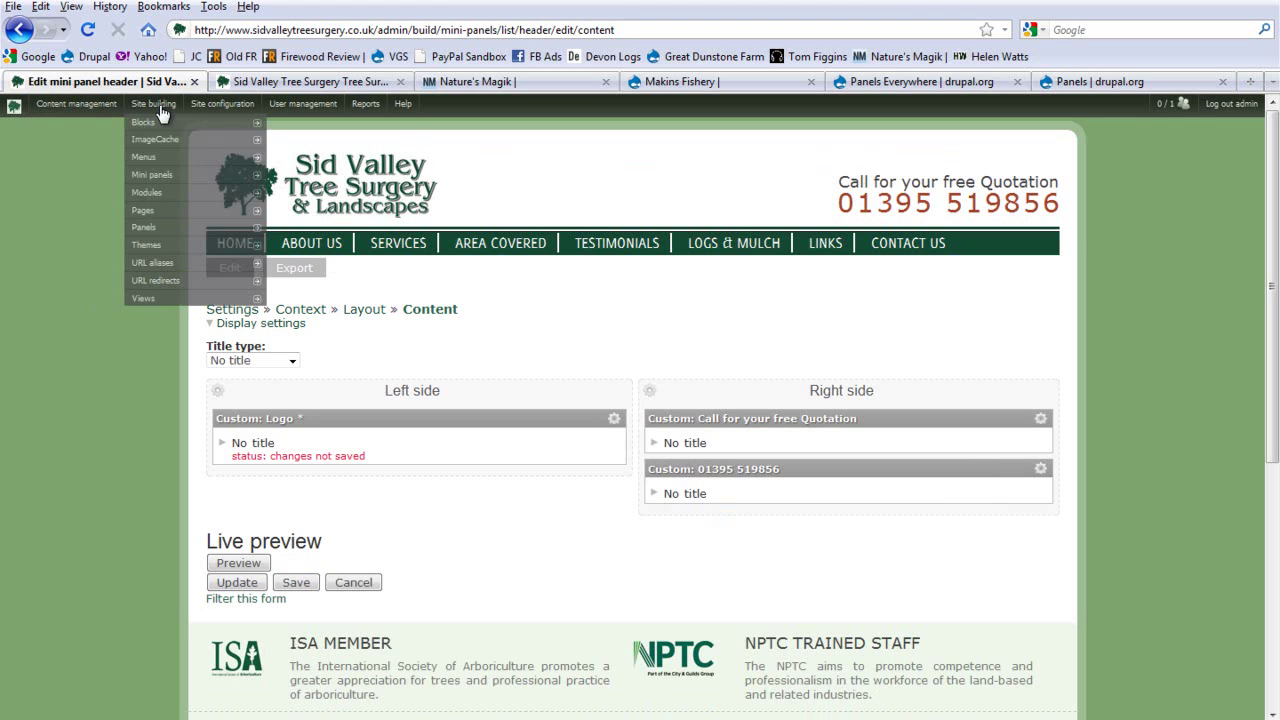
pyautogui.click(158, 178)
pyautogui.click(305, 81)
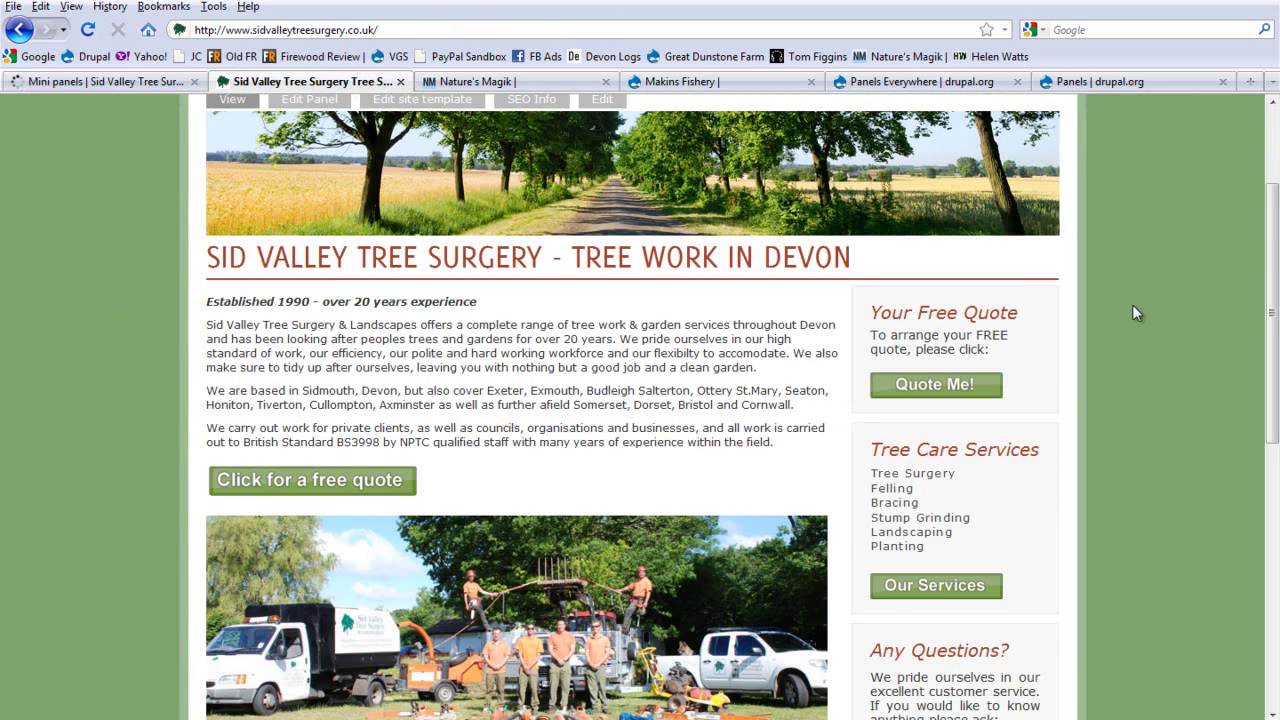
pyautogui.scroll(3, 1132, 313)
pyautogui.scroll(-12, 815, 350)
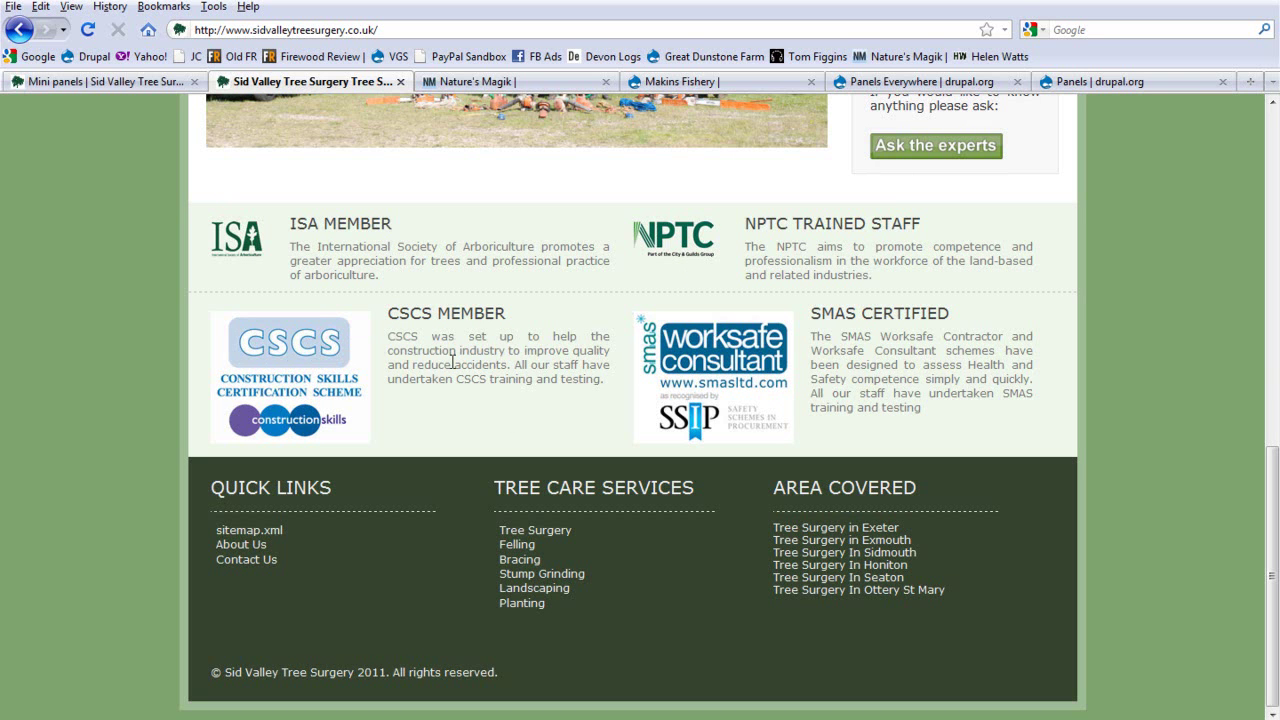
pyautogui.scroll(10, 453, 363)
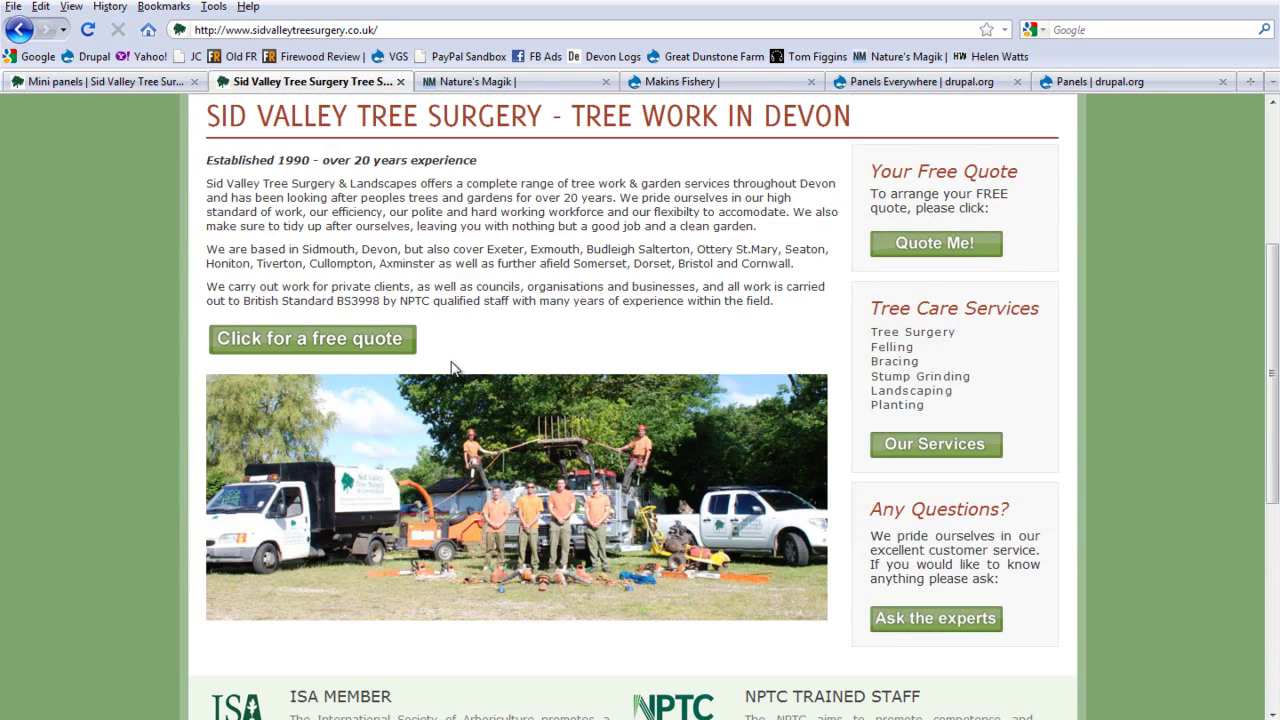
# Step: Start a new mini panel with the administrative title Test_mini and a matching lowercase name, and continue to its context settings
pyautogui.moveTo(141, 106)
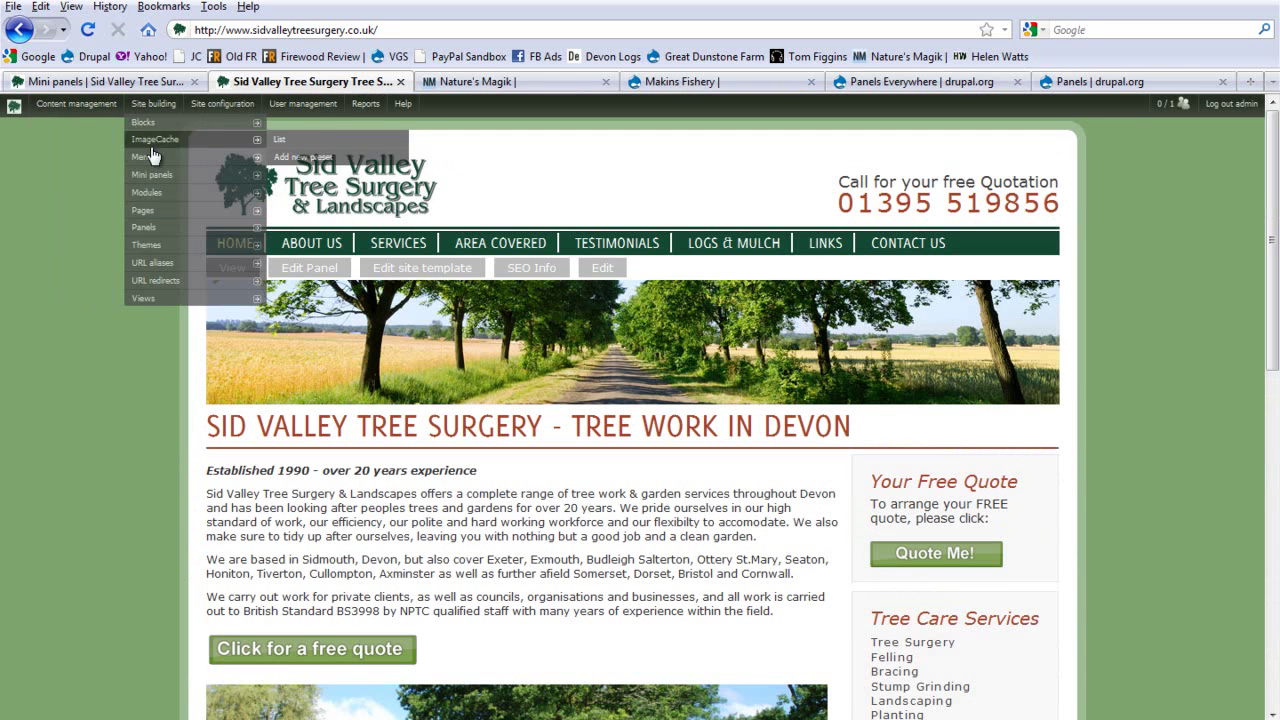
pyautogui.moveTo(155, 184)
pyautogui.click(290, 192)
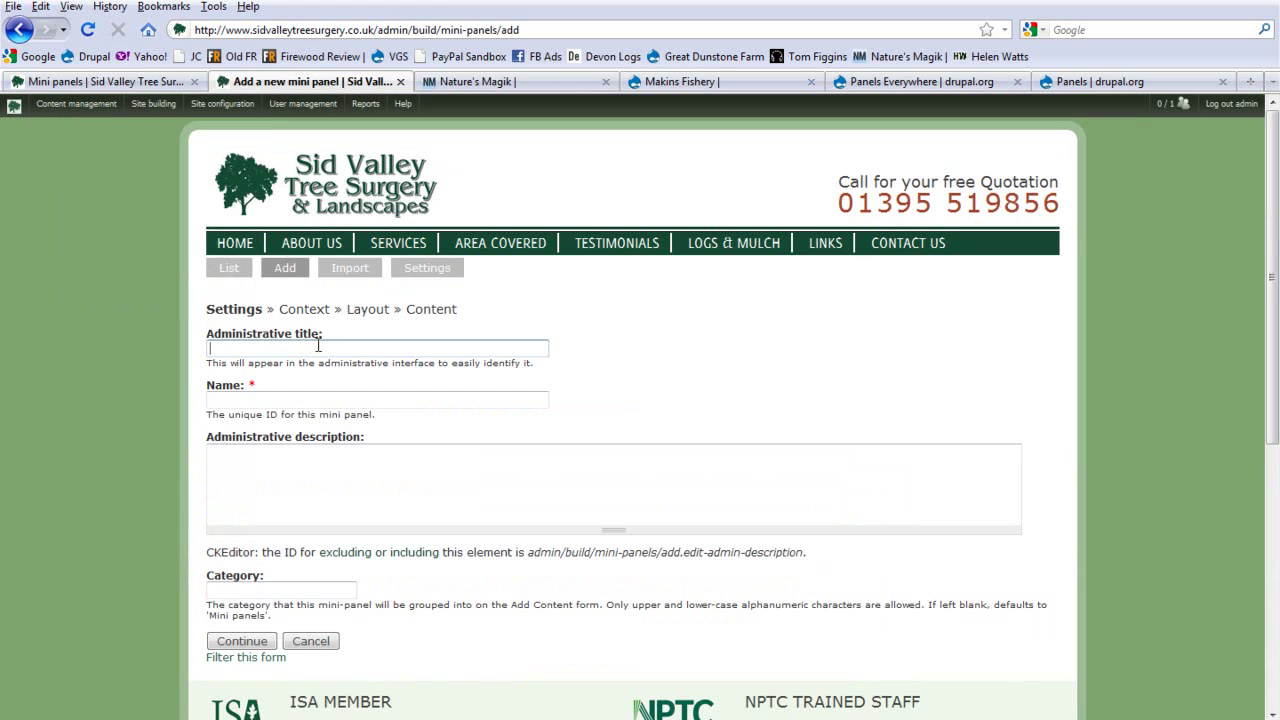
pyautogui.write('Test')
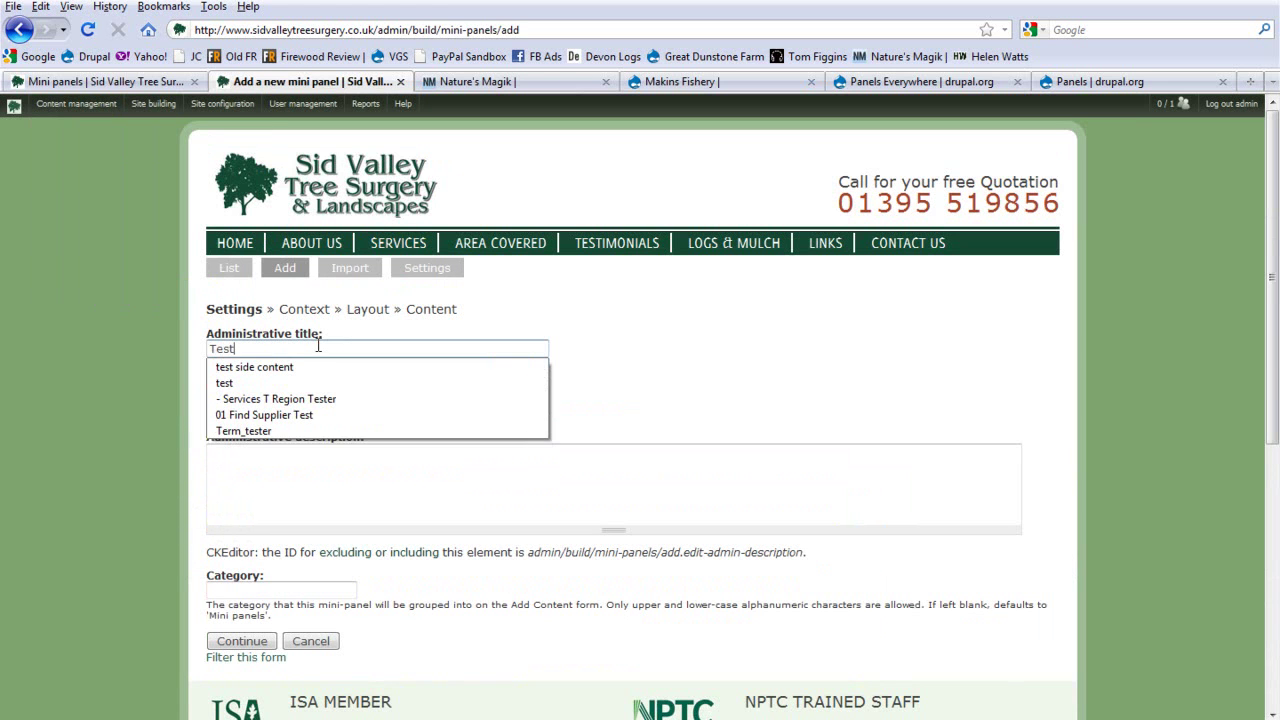
pyautogui.write('_mini')
pyautogui.click(300, 396)
pyautogui.write('test_min')
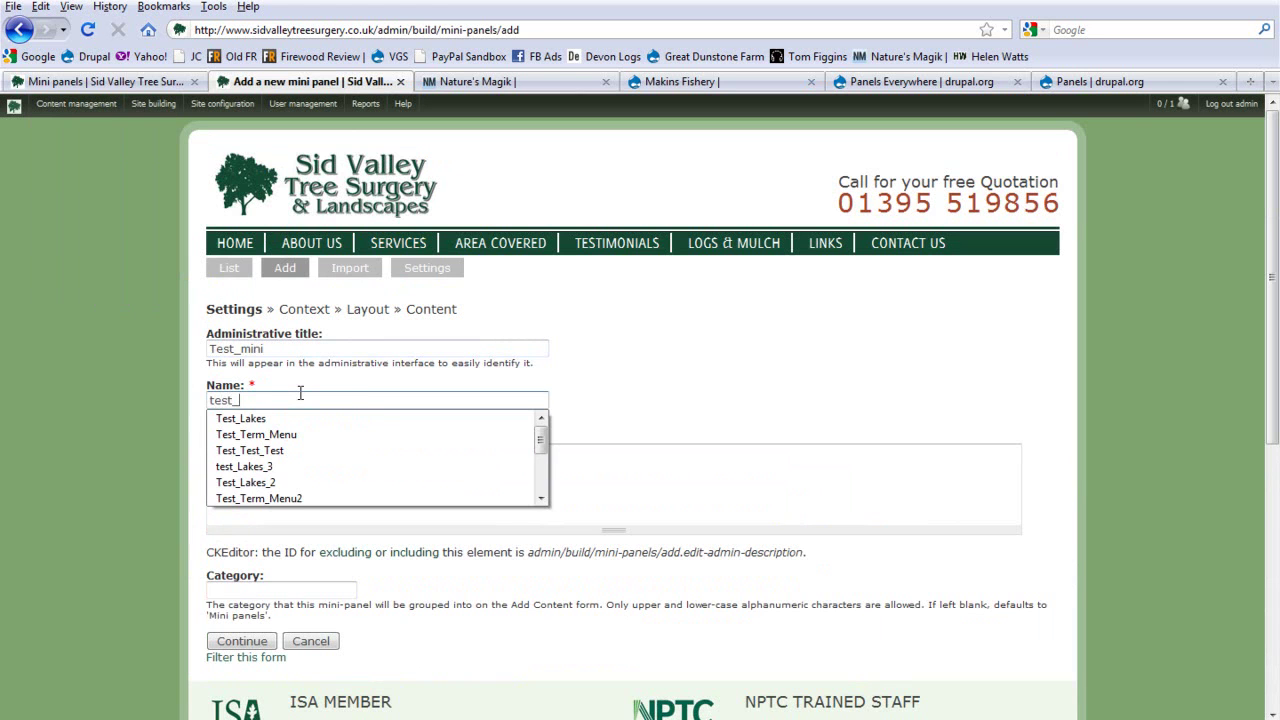
pyautogui.click(258, 644)
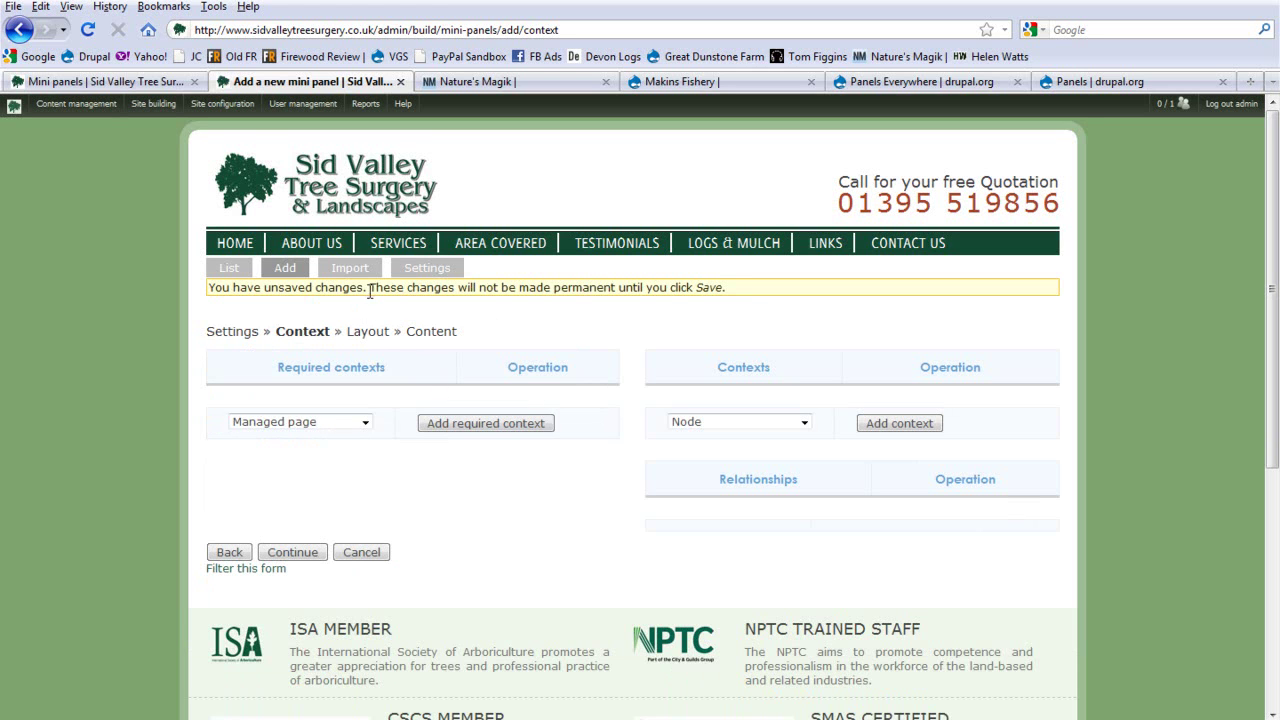
# Step: Leave the contexts empty and choose the Flexible layout from the Builders category for the new mini panel
pyautogui.click(305, 555)
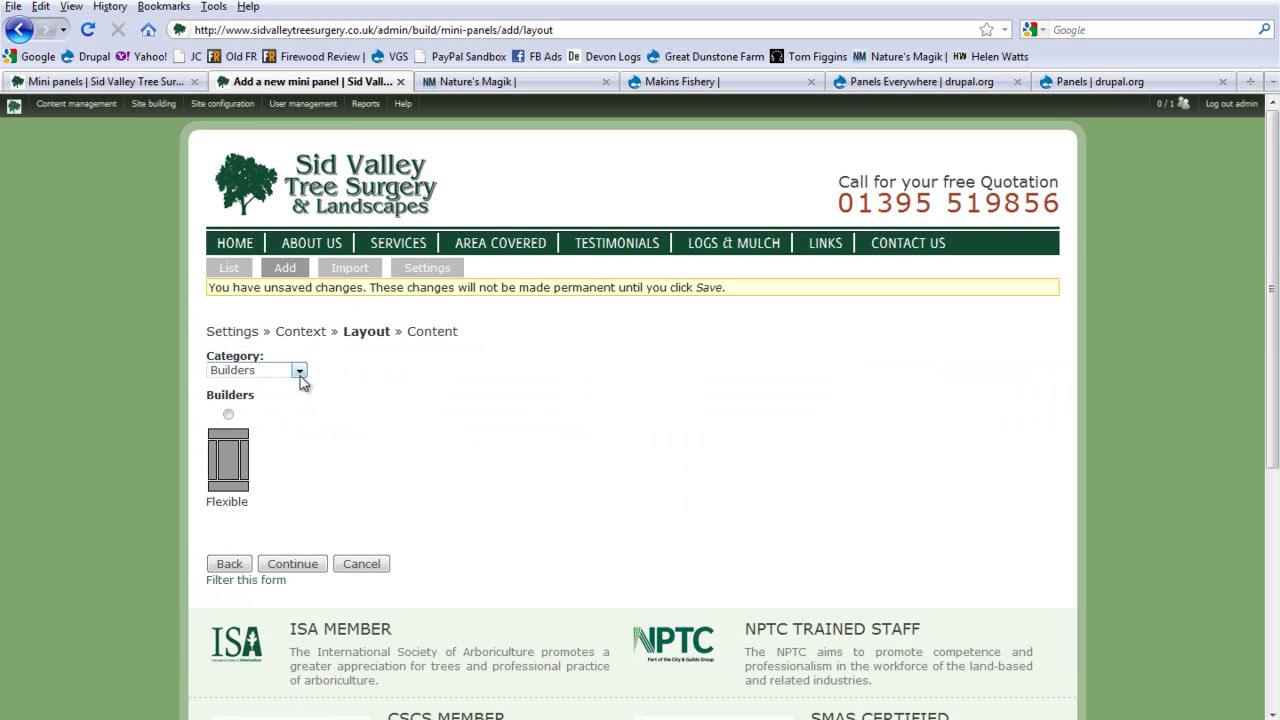
pyautogui.click(297, 373)
pyautogui.click(265, 381)
pyautogui.click(230, 412)
pyautogui.click(310, 562)
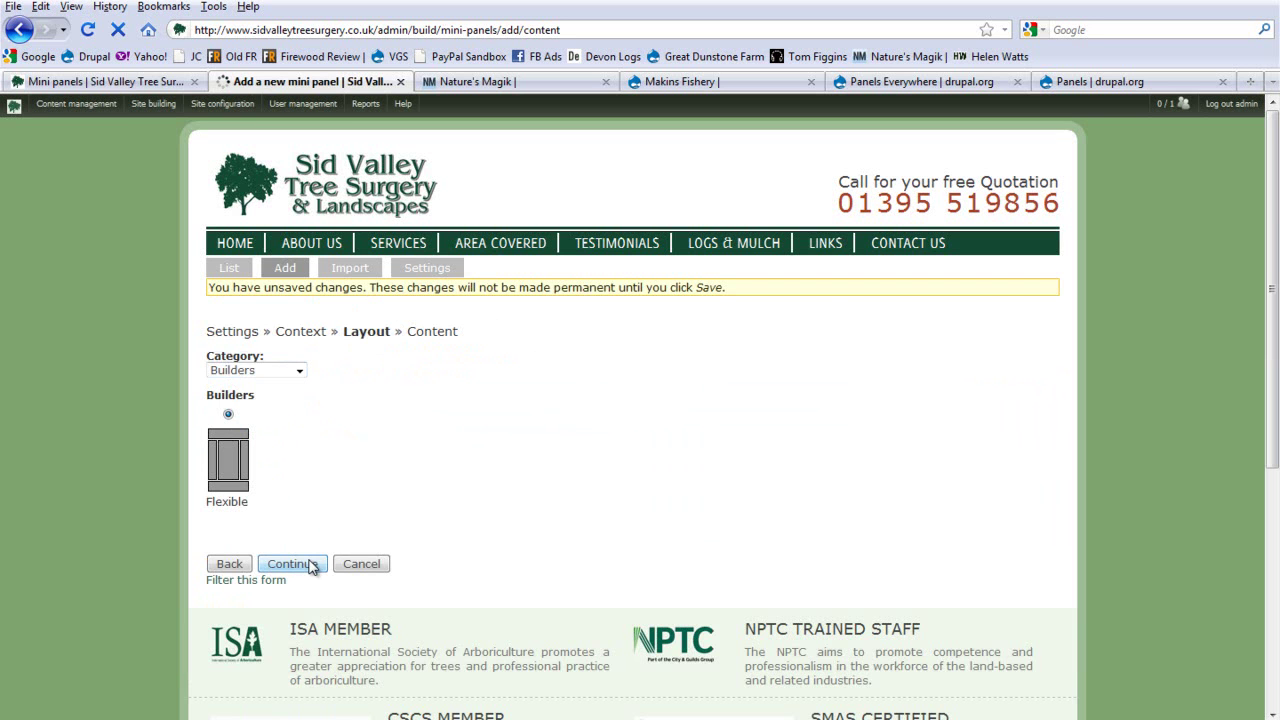
# Step: Set the new mini panel's title type to No title
pyautogui.scroll(-5, 519, 396)
pyautogui.scroll(4, 355, 330)
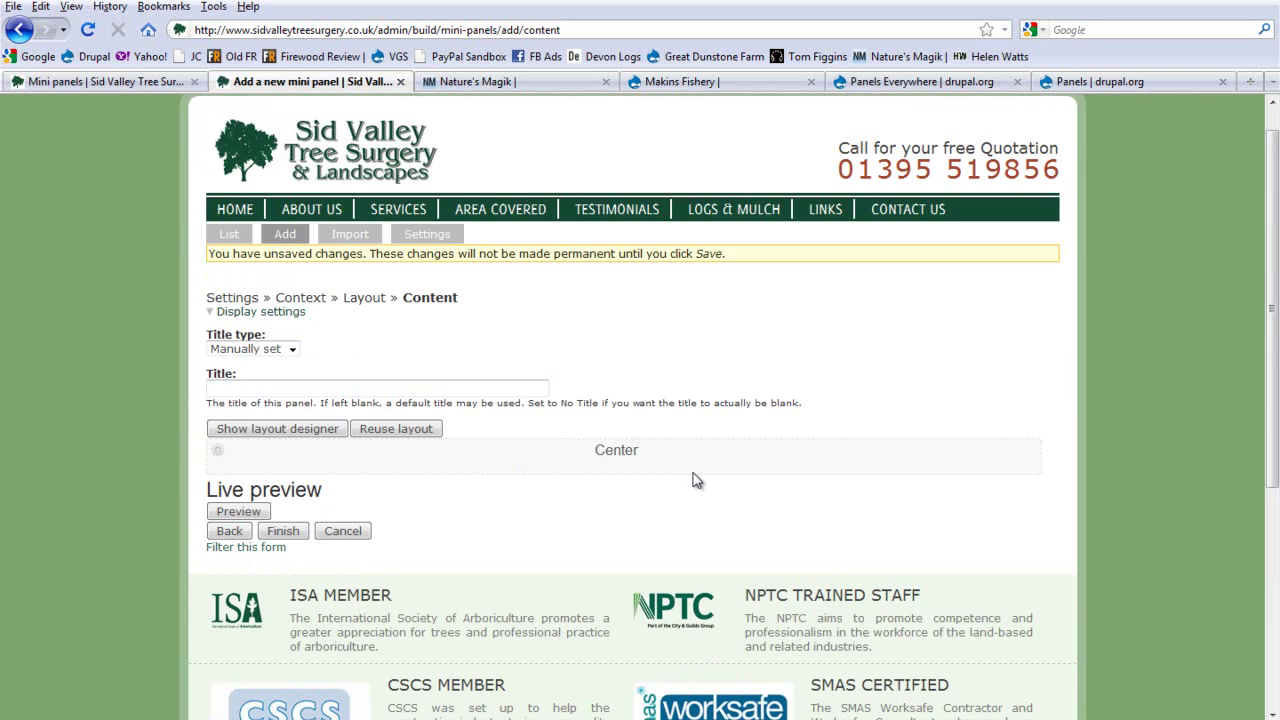
pyautogui.click(250, 349)
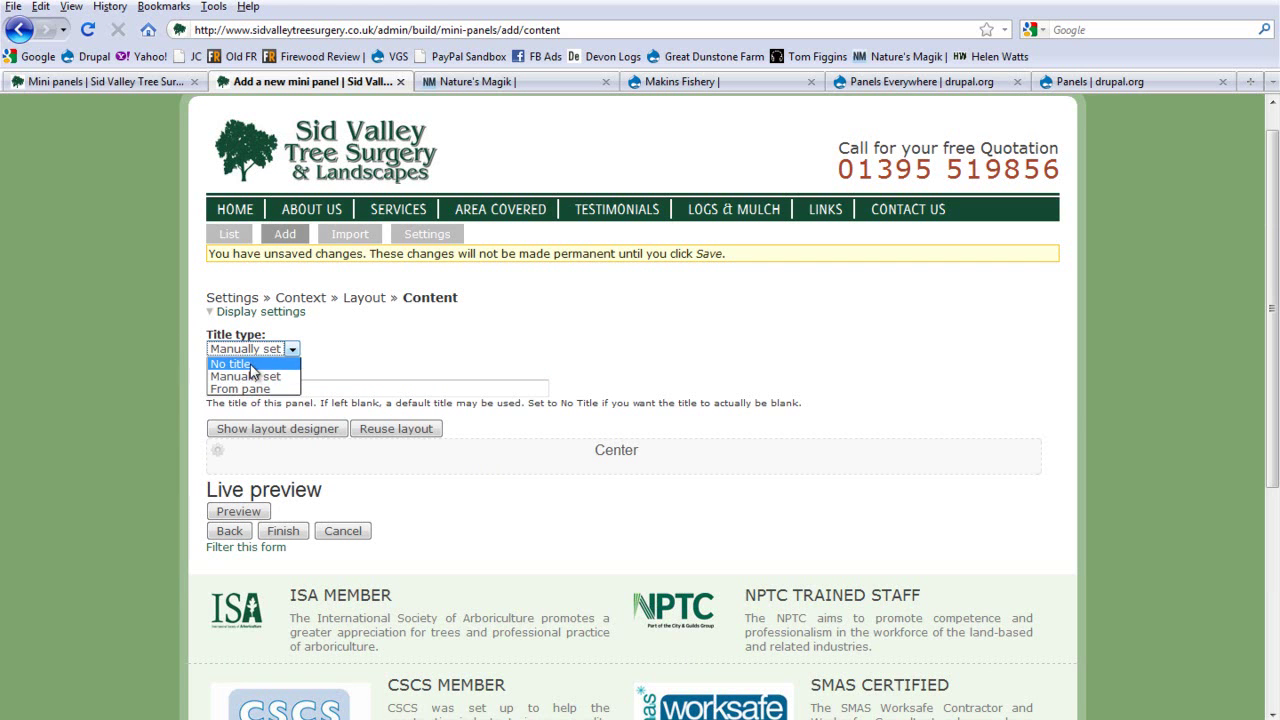
pyautogui.click(252, 366)
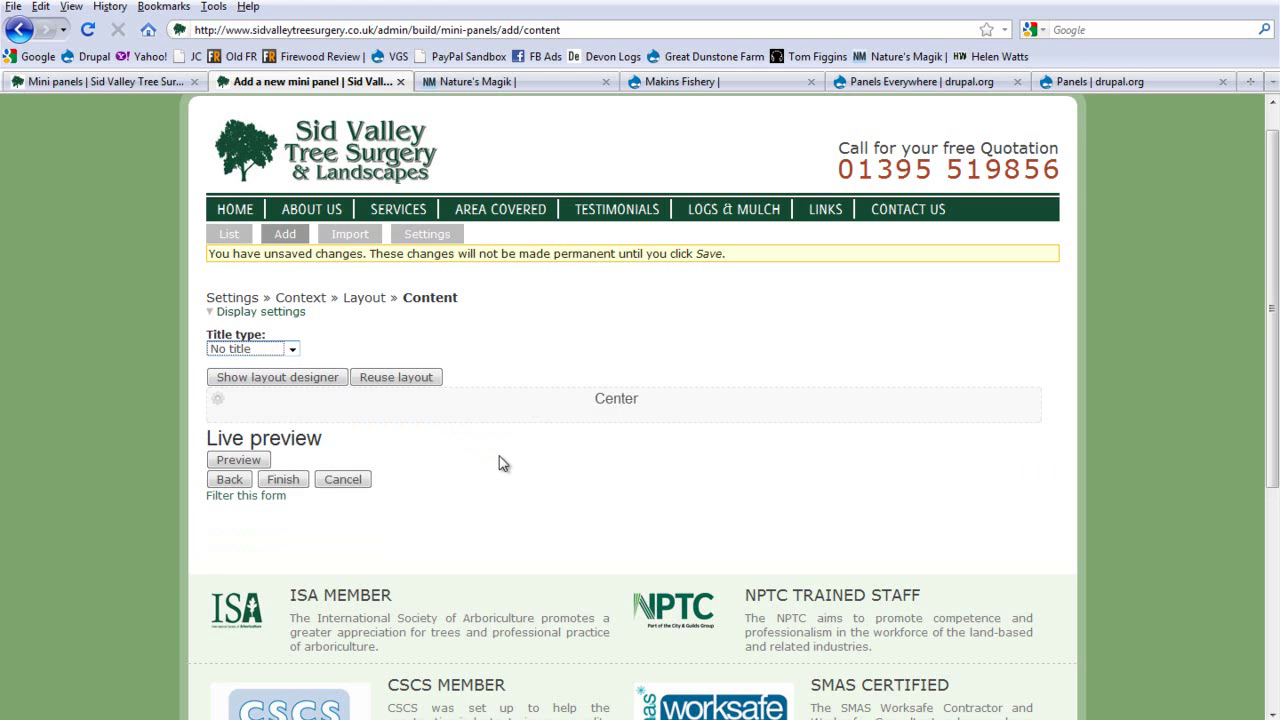
# Step: Show the layout designer and add a row containing regions to the column, leaving its CSS class blank
pyautogui.click(326, 377)
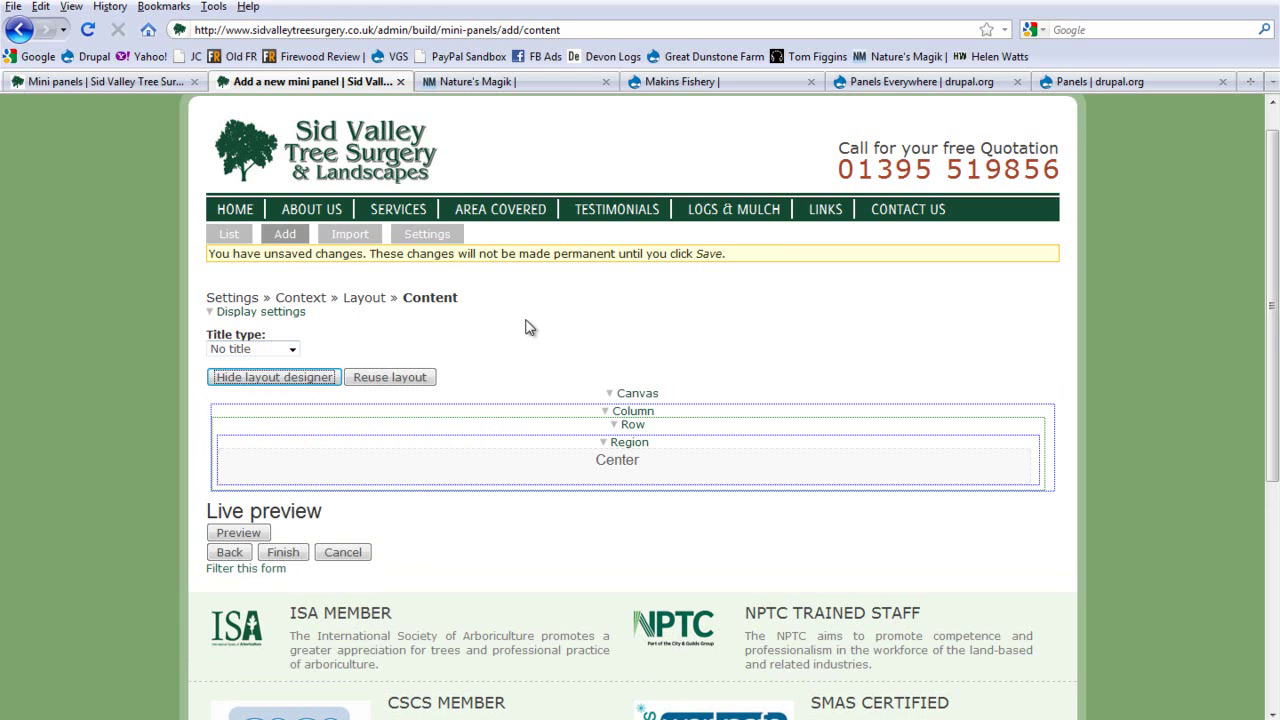
pyautogui.click(636, 414)
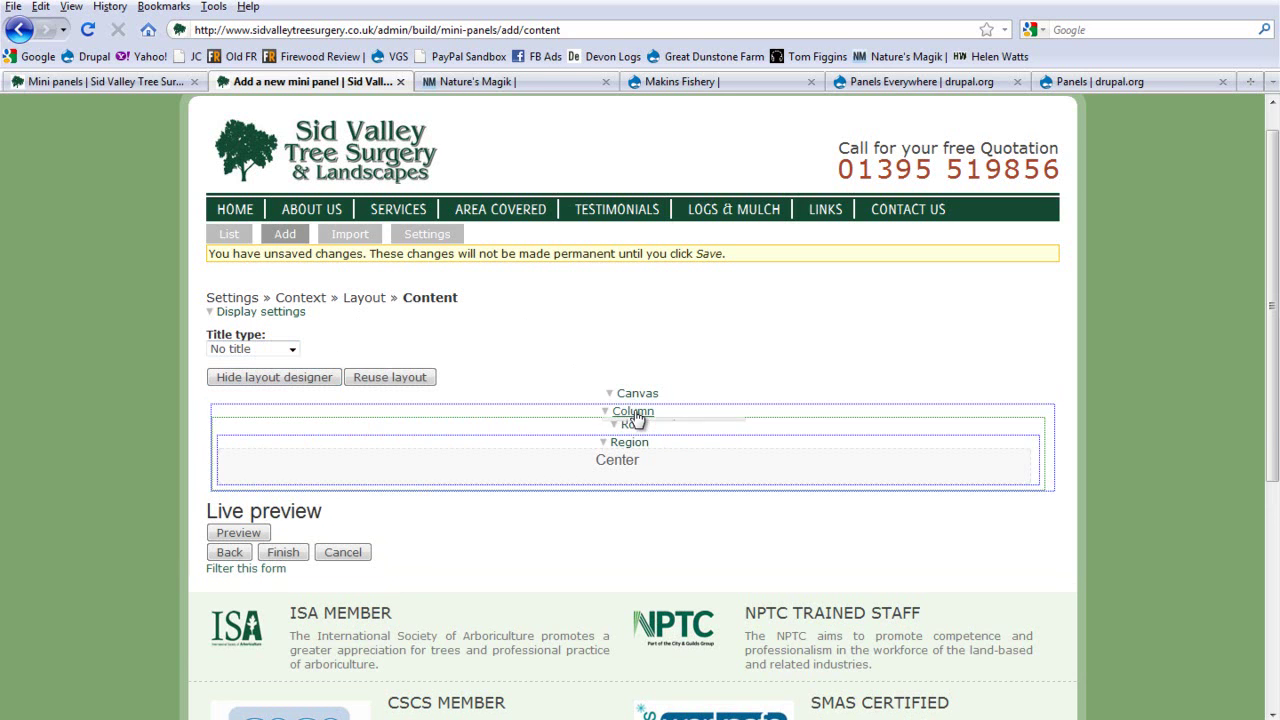
pyautogui.click(645, 448)
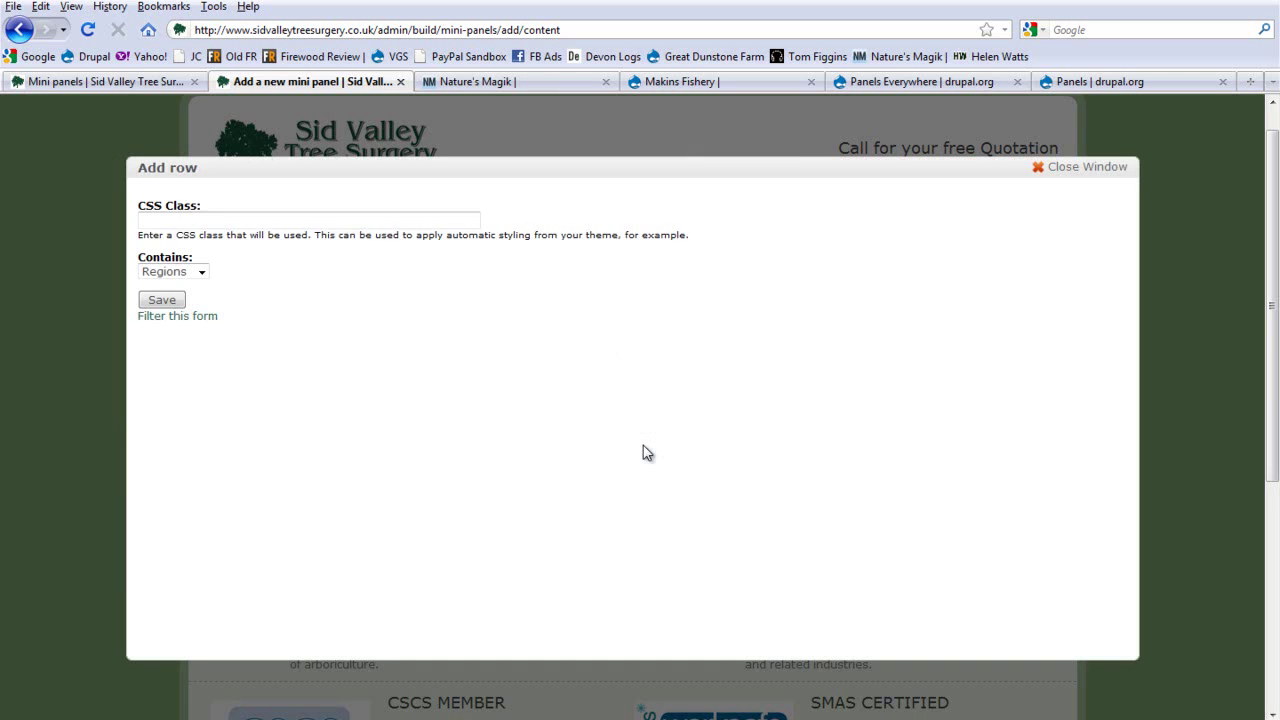
pyautogui.click(155, 300)
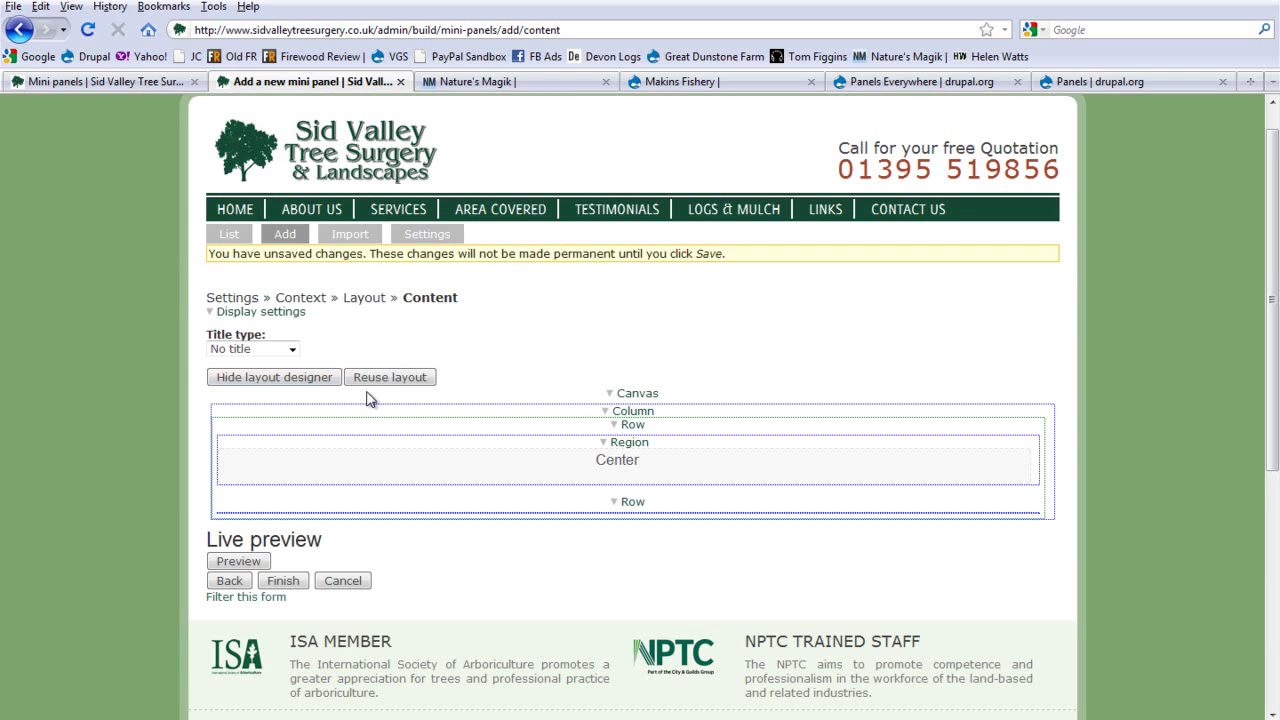
# Step: Compare the mini panel's layout with the layout designer hidden and shown
pyautogui.click(280, 377)
pyautogui.click(281, 377)
pyautogui.click(289, 378)
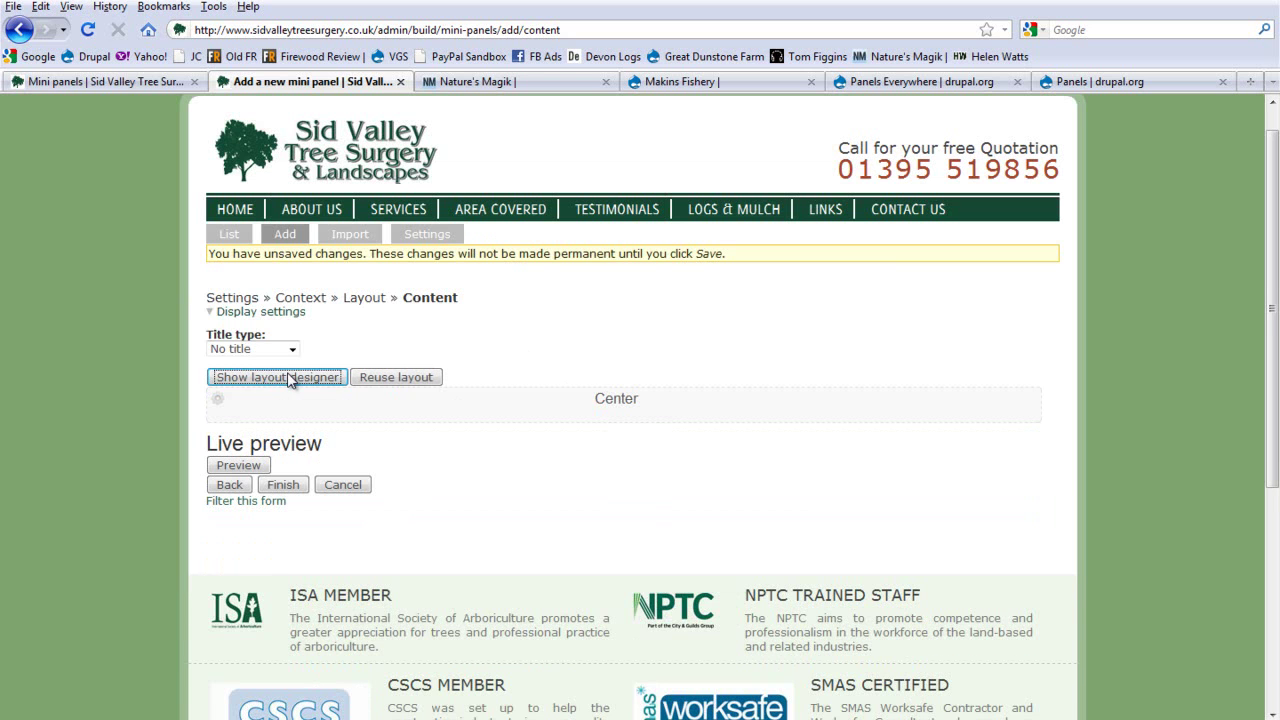
pyautogui.click(289, 378)
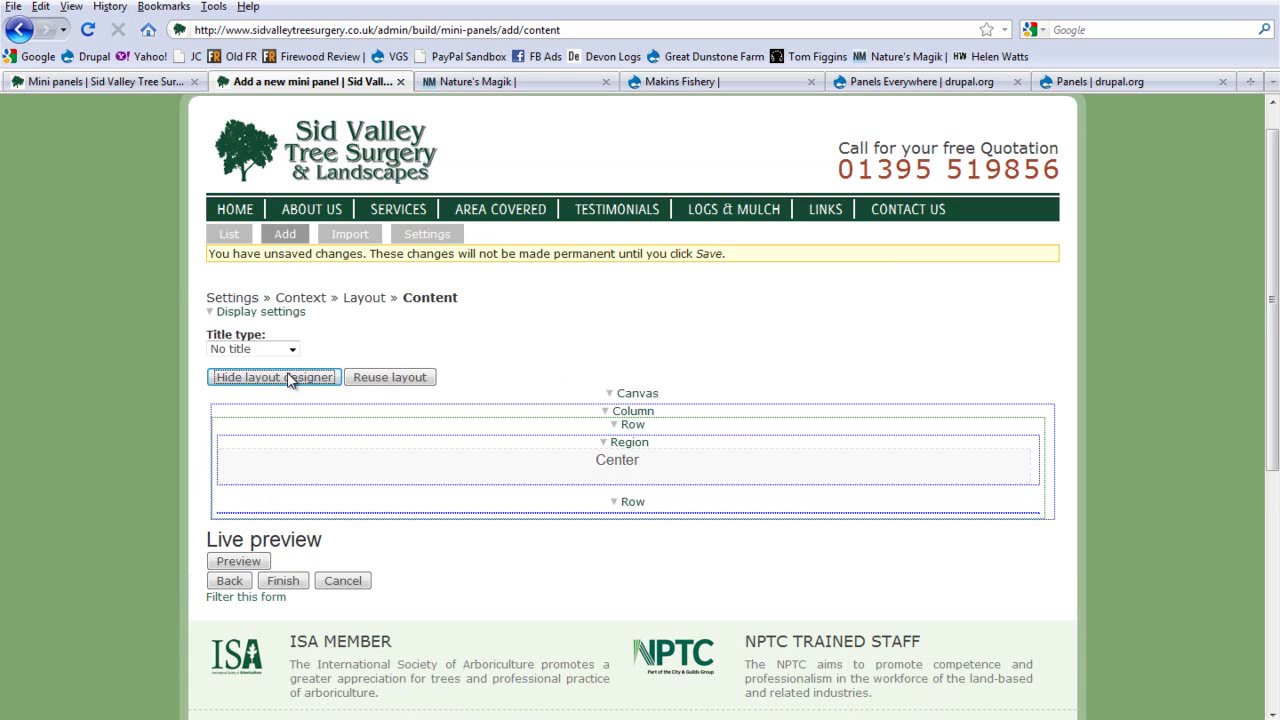
# Step: Add a fluid-width region titled bottom to the new empty row and hide the layout designer
pyautogui.click(636, 505)
pyautogui.click(643, 526)
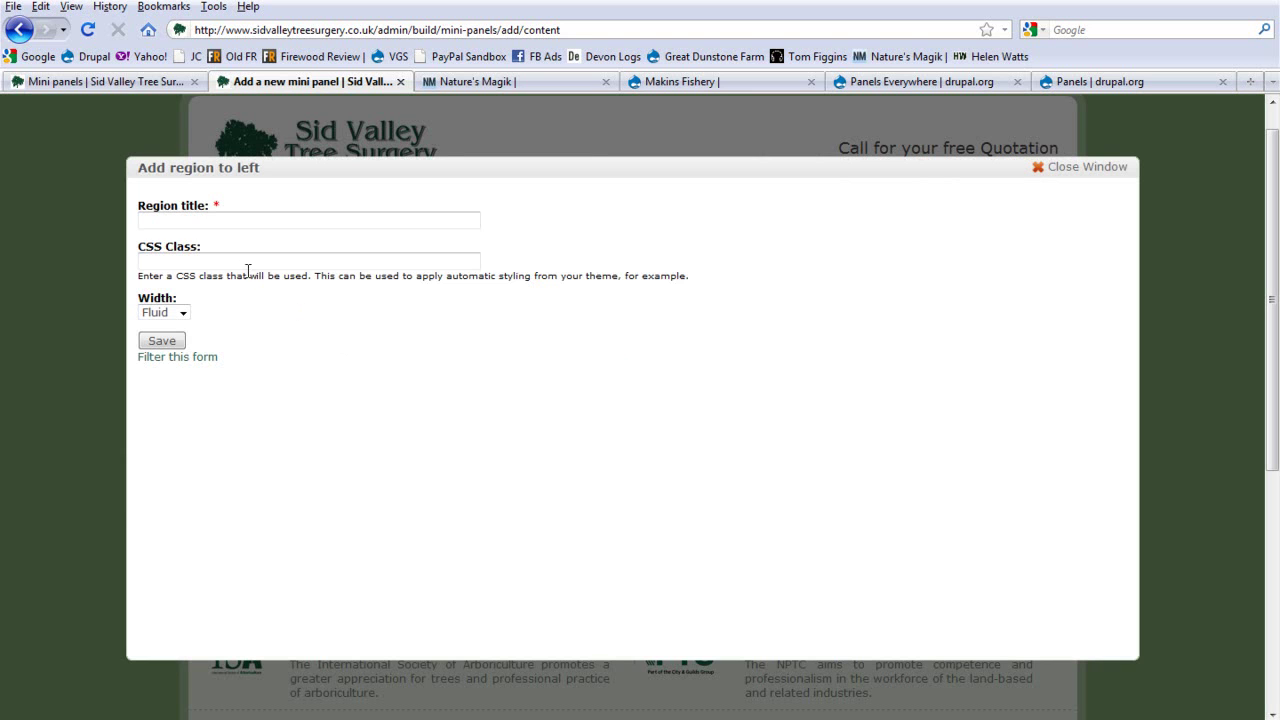
pyautogui.write('bottom')
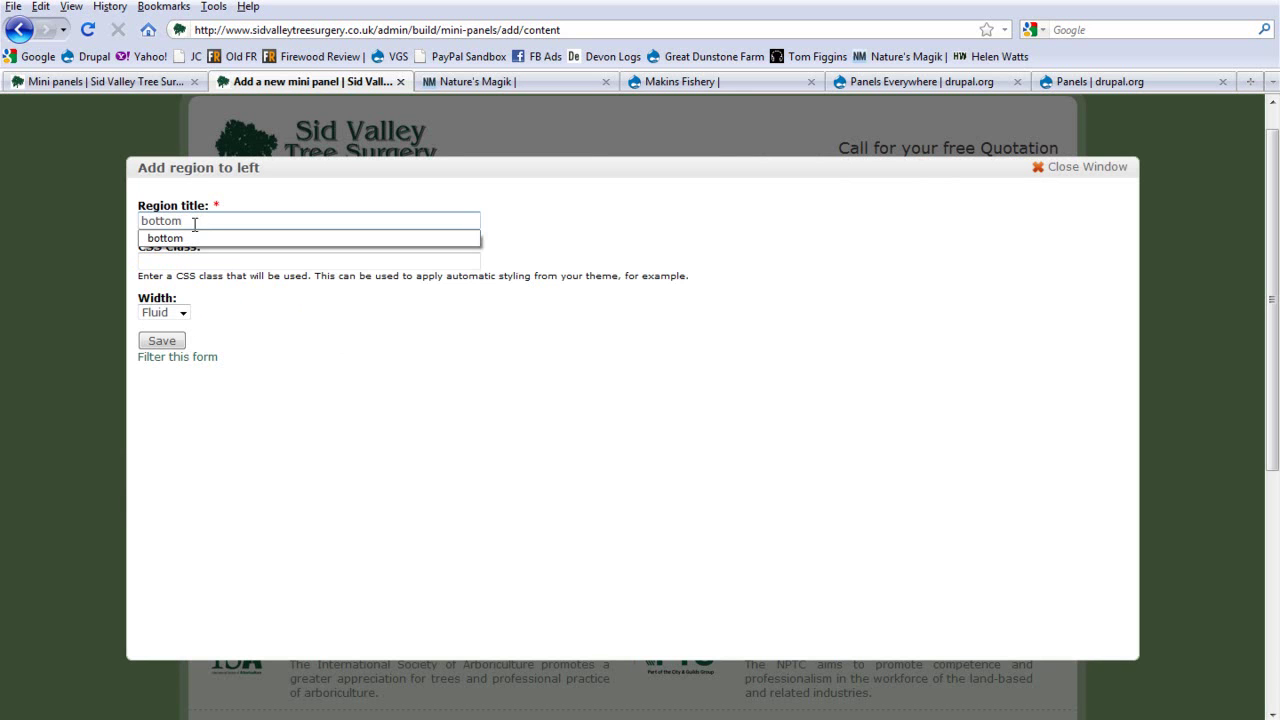
pyautogui.click(161, 341)
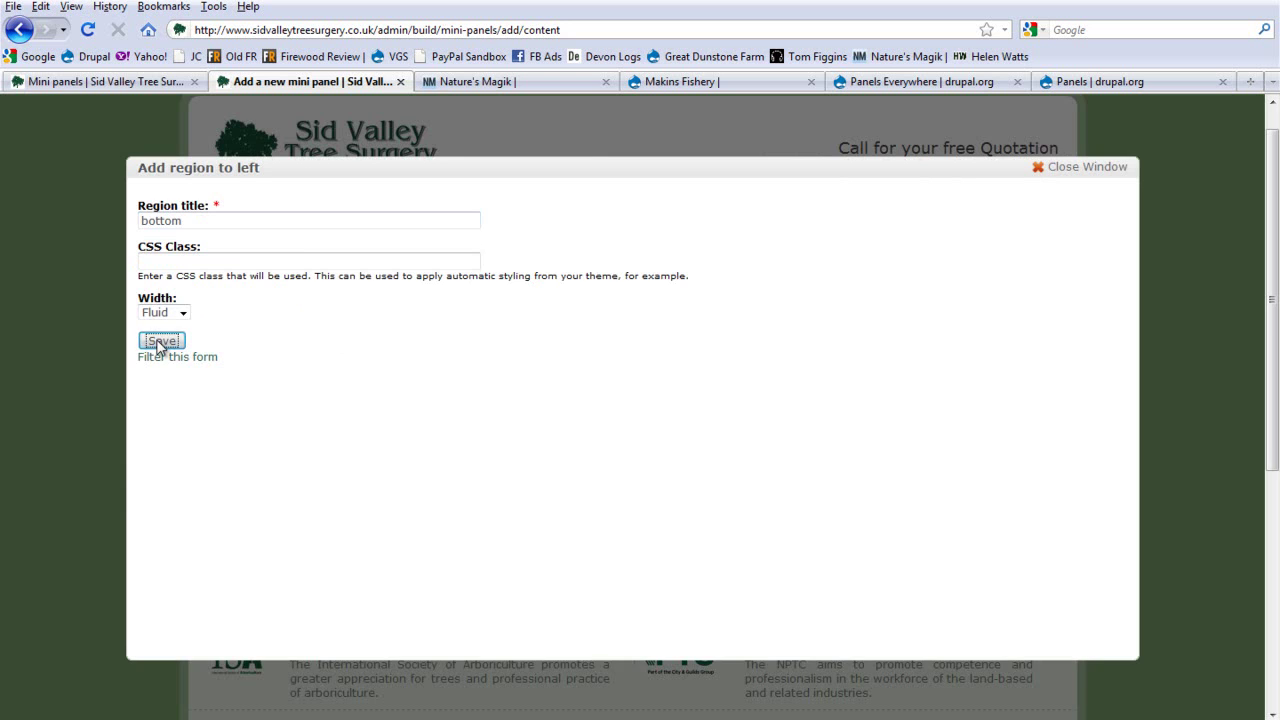
pyautogui.click(264, 377)
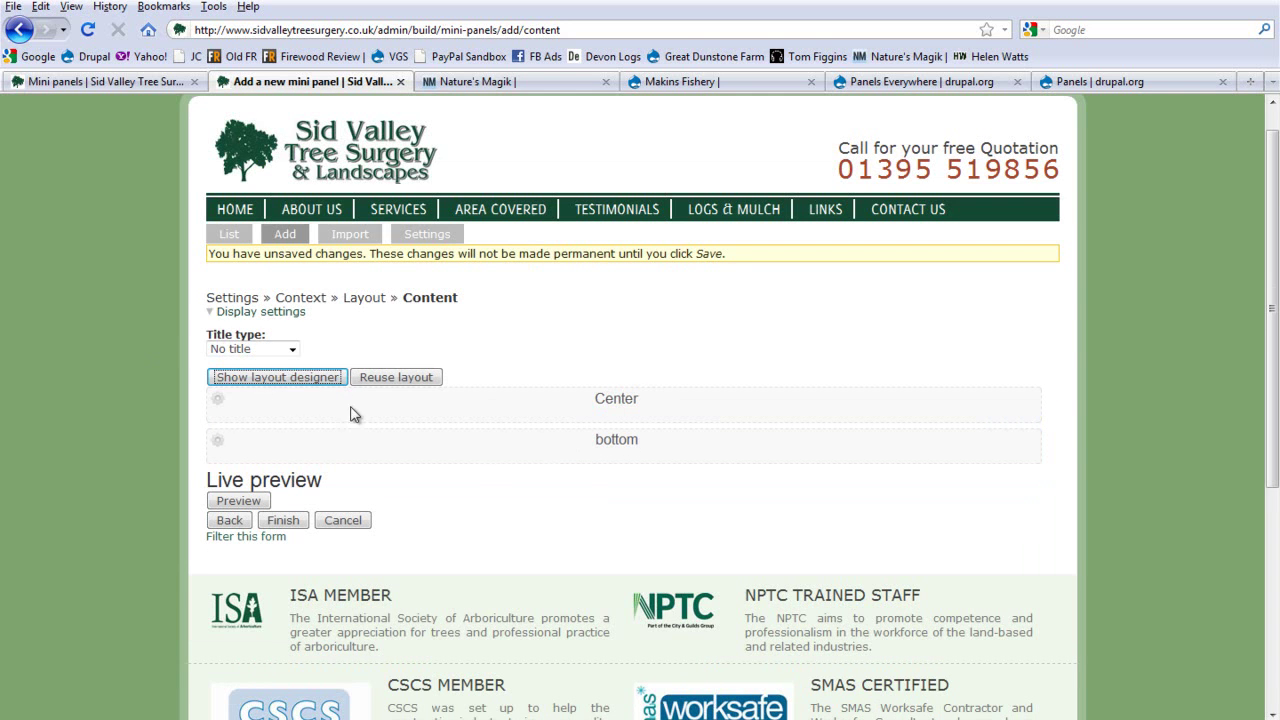
# Step: Show the layout designer and add a fluid-width region titled left to the left of Center in the upper row
pyautogui.click(300, 377)
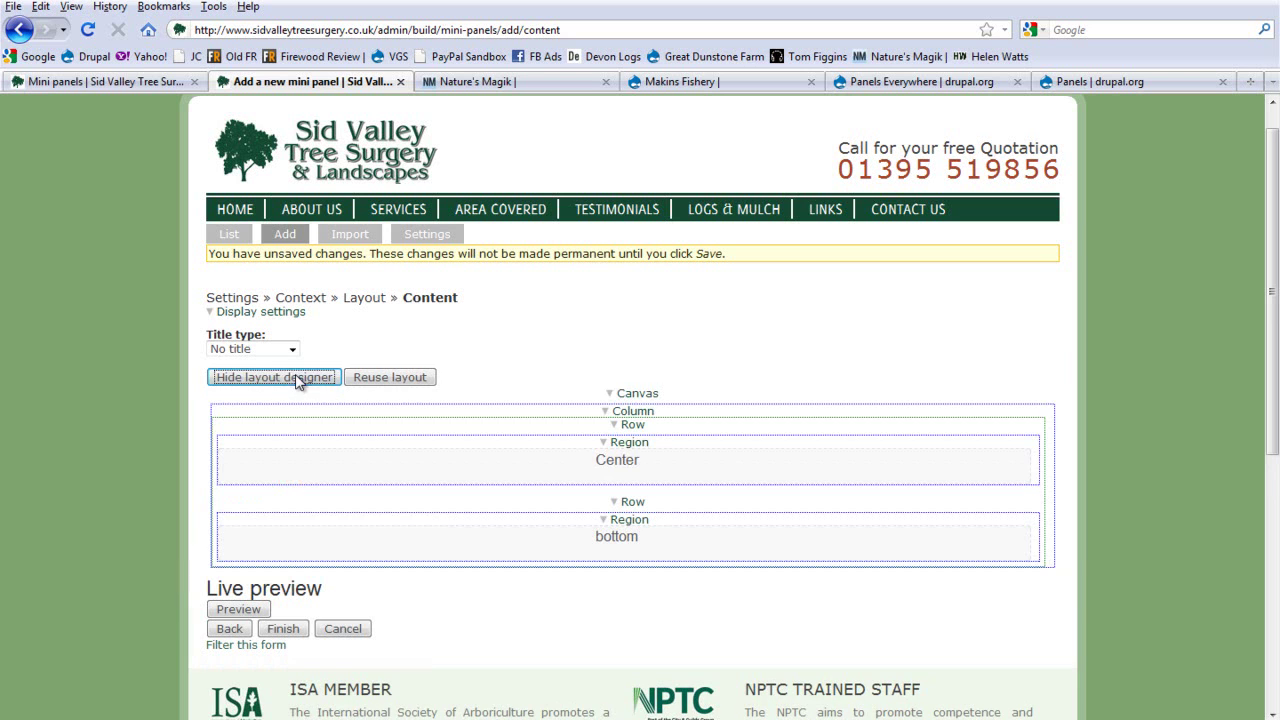
pyautogui.click(630, 442)
pyautogui.click(634, 427)
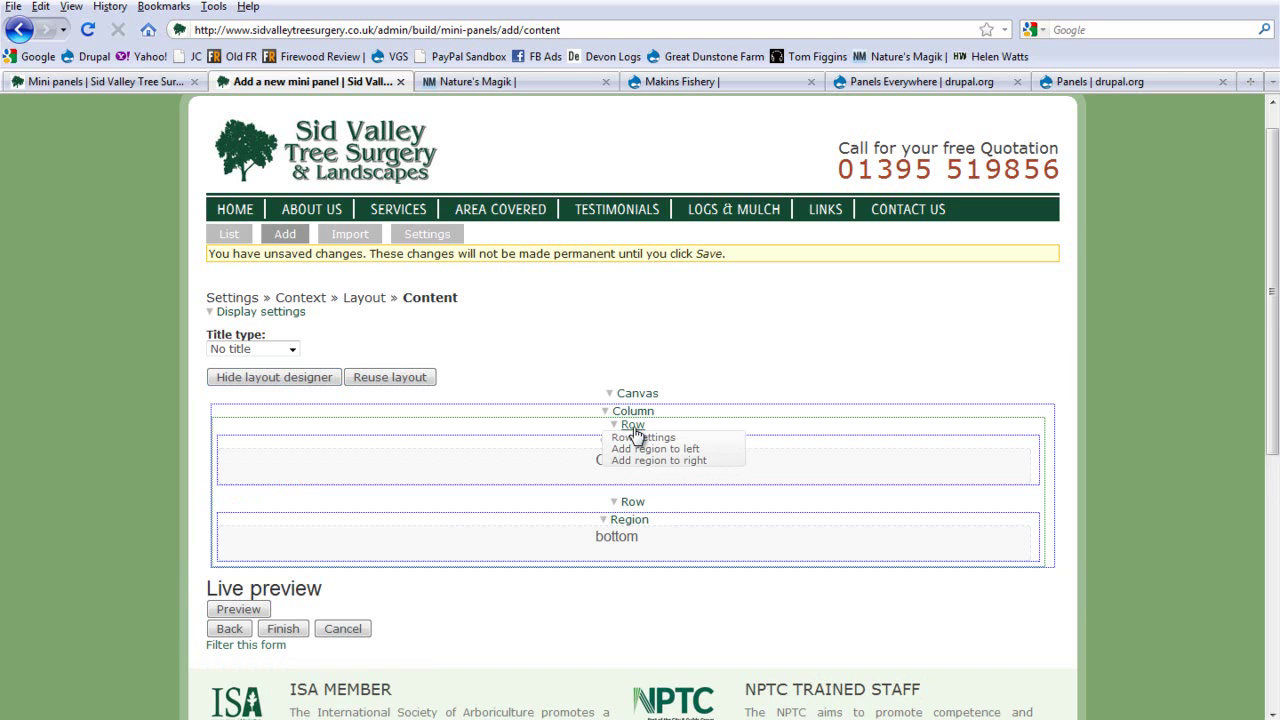
pyautogui.click(656, 449)
pyautogui.click(243, 222)
pyautogui.write('left')
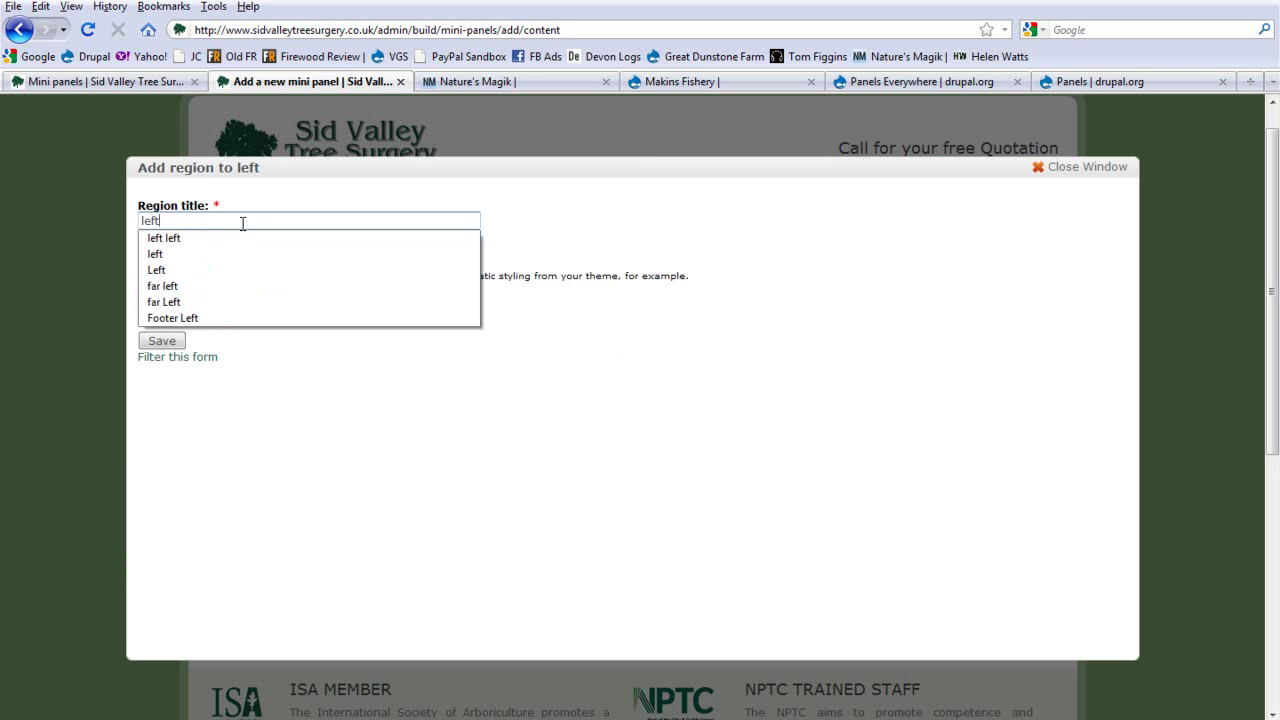
pyautogui.click(161, 341)
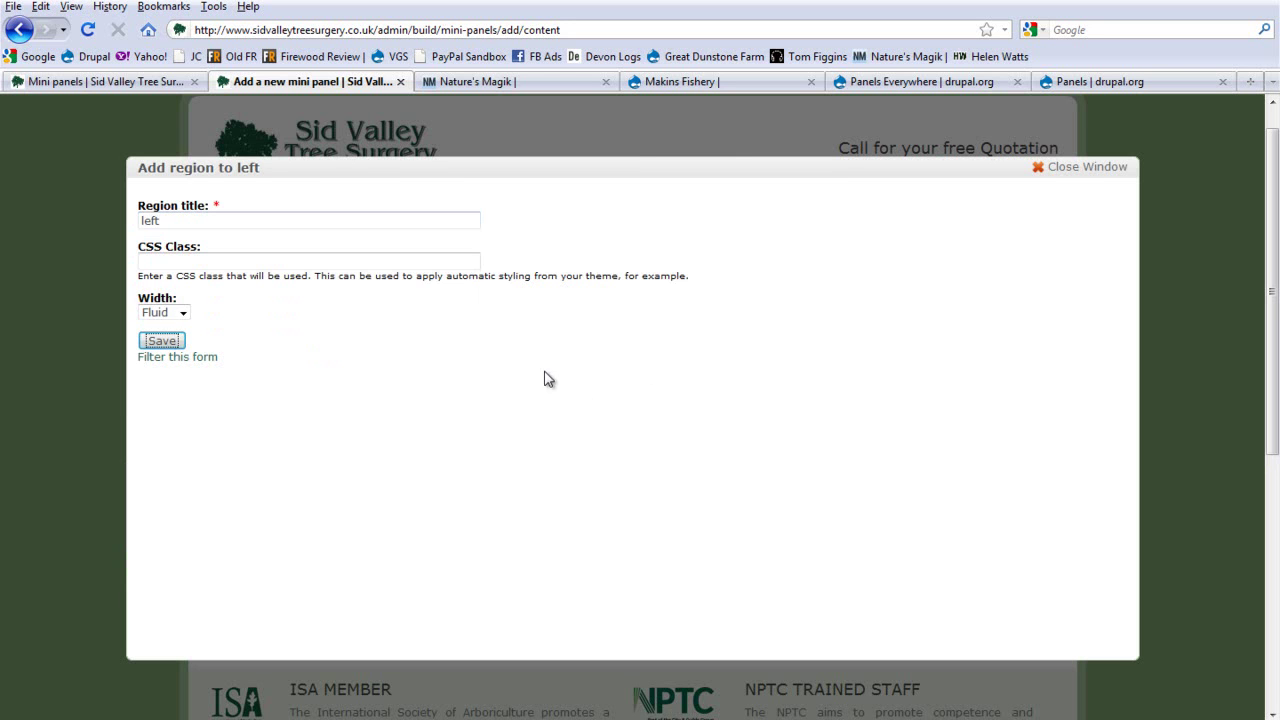
# Step: Add a fluid-width region titled right to the right side of the upper row
pyautogui.click(632, 425)
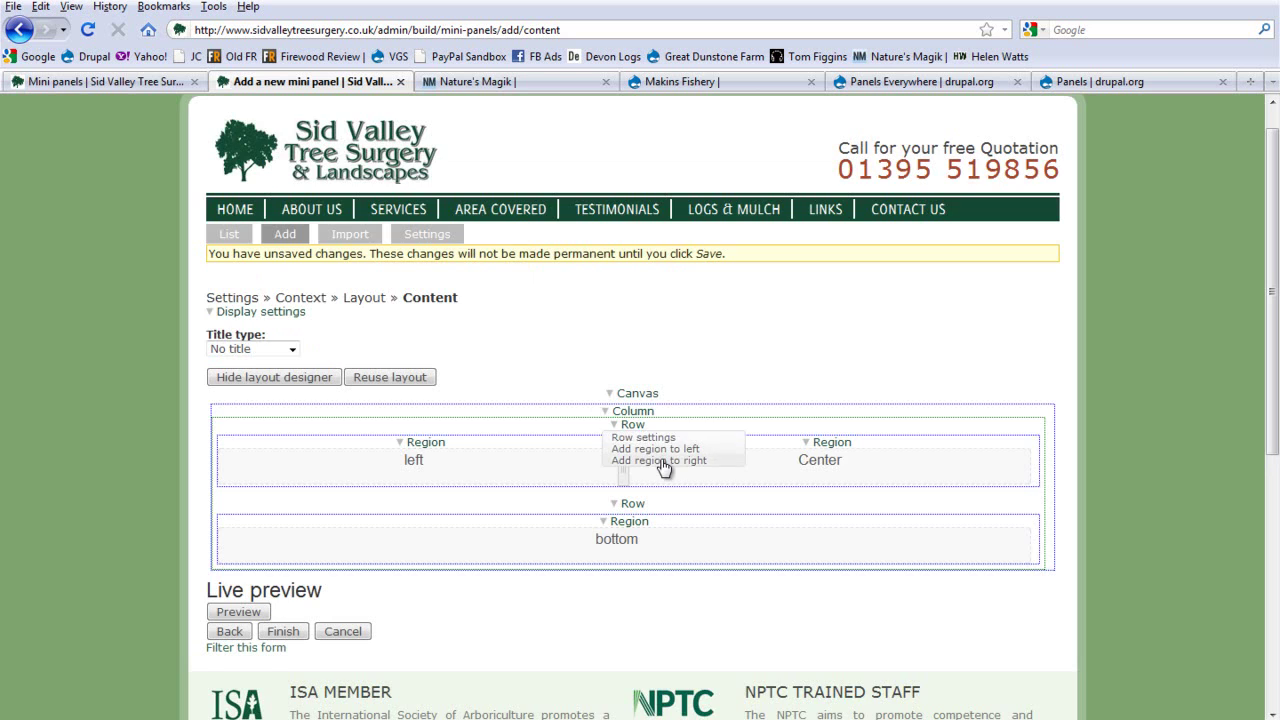
pyautogui.click(664, 462)
pyautogui.write('right')
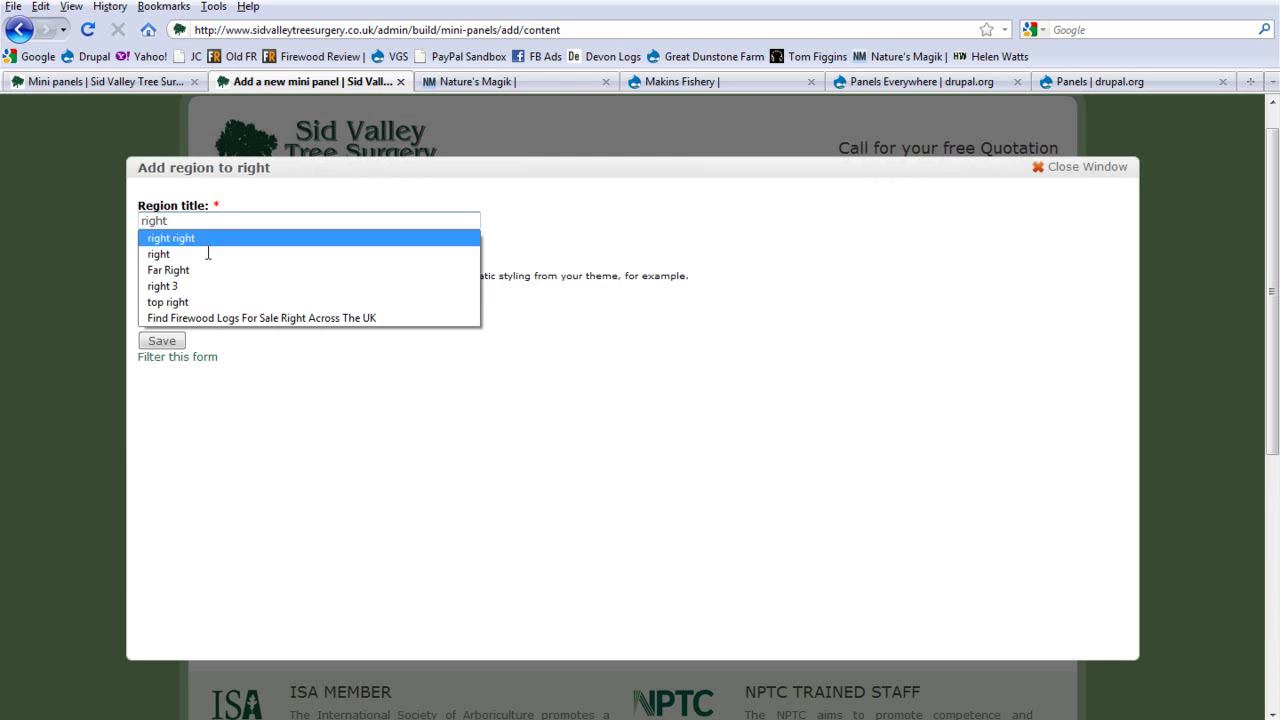
pyautogui.click(166, 344)
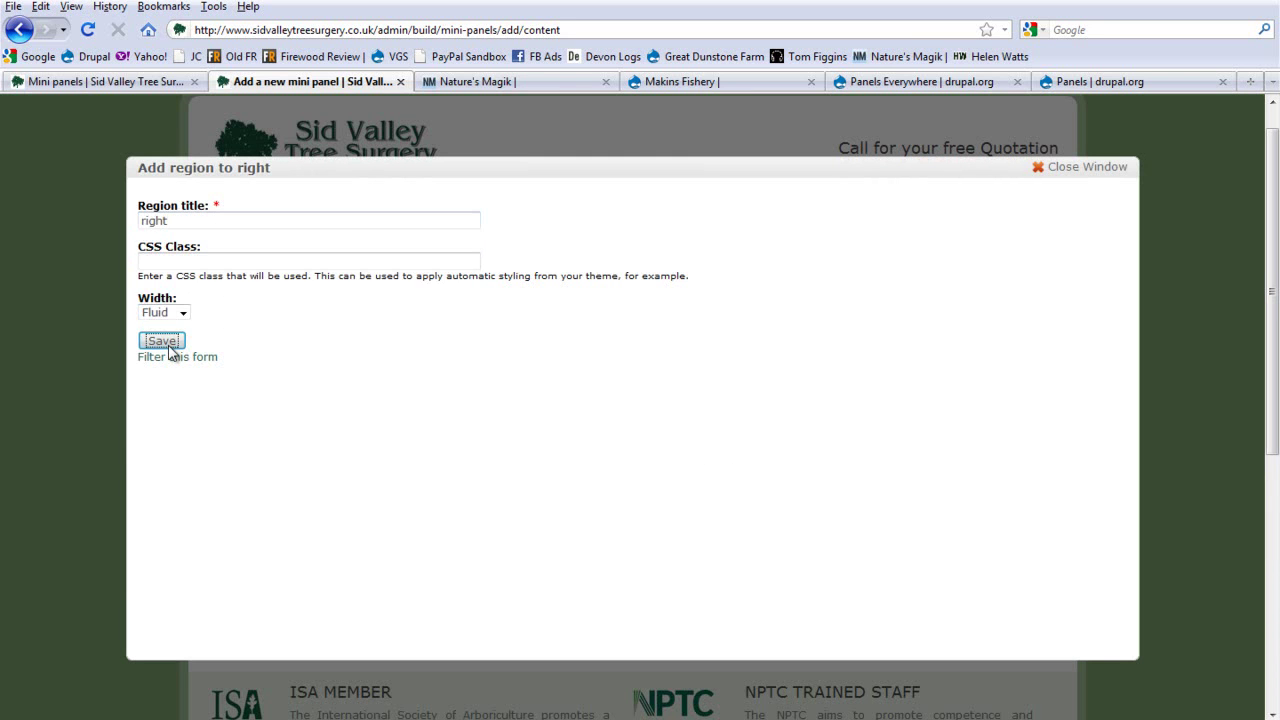
# Step: Resize the upper row's regions so Center is wider than left and right, and hide the layout designer
pyautogui.moveTo(625, 450); pyautogui.dragTo(531, 455)
pyautogui.moveTo(616, 447); pyautogui.dragTo(394, 460)
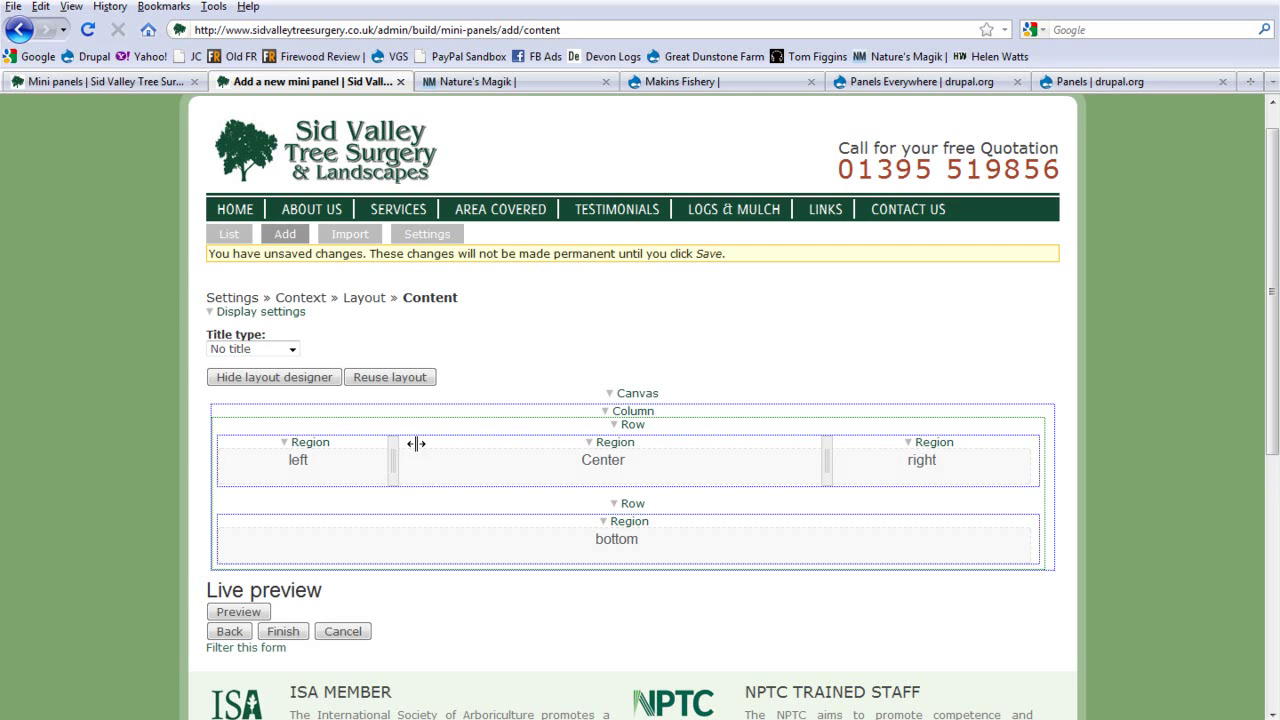
pyautogui.moveTo(833, 468); pyautogui.dragTo(803, 468)
pyautogui.moveTo(393, 456); pyautogui.dragTo(451, 458)
pyautogui.click(297, 382)
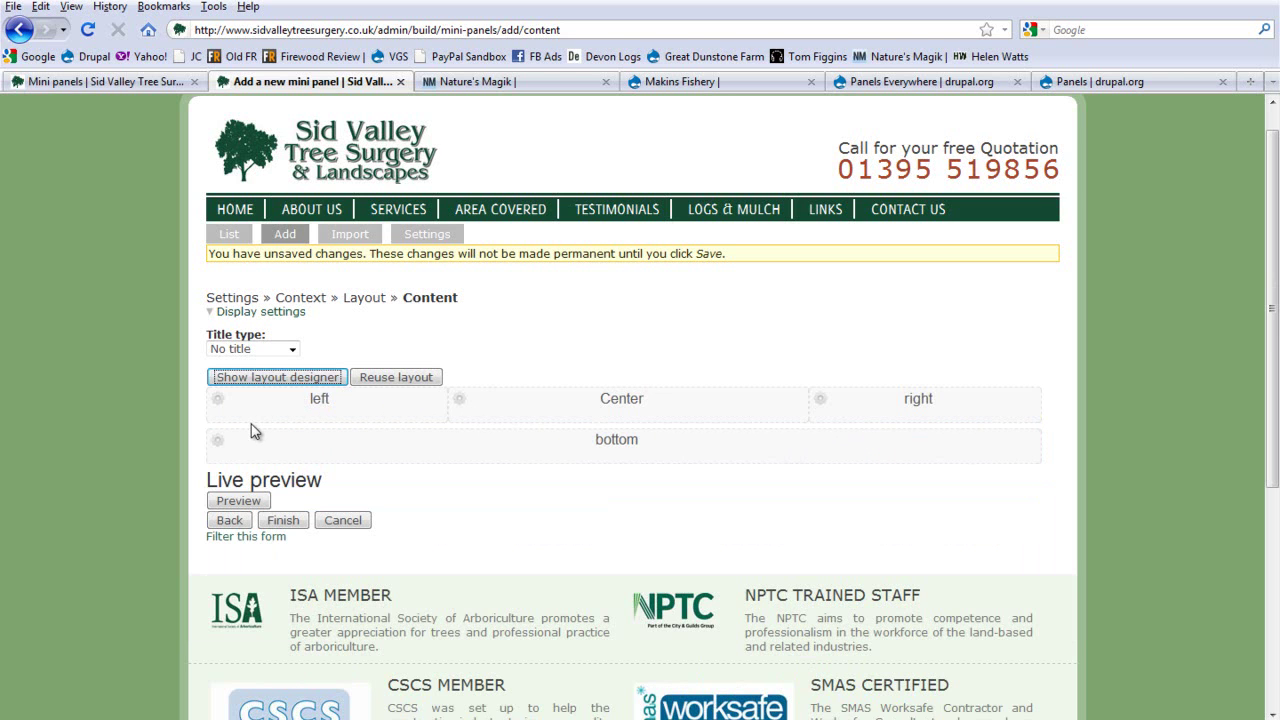
# Step: Add new custom content with the body "This is the left" to the left region
pyautogui.click(218, 399)
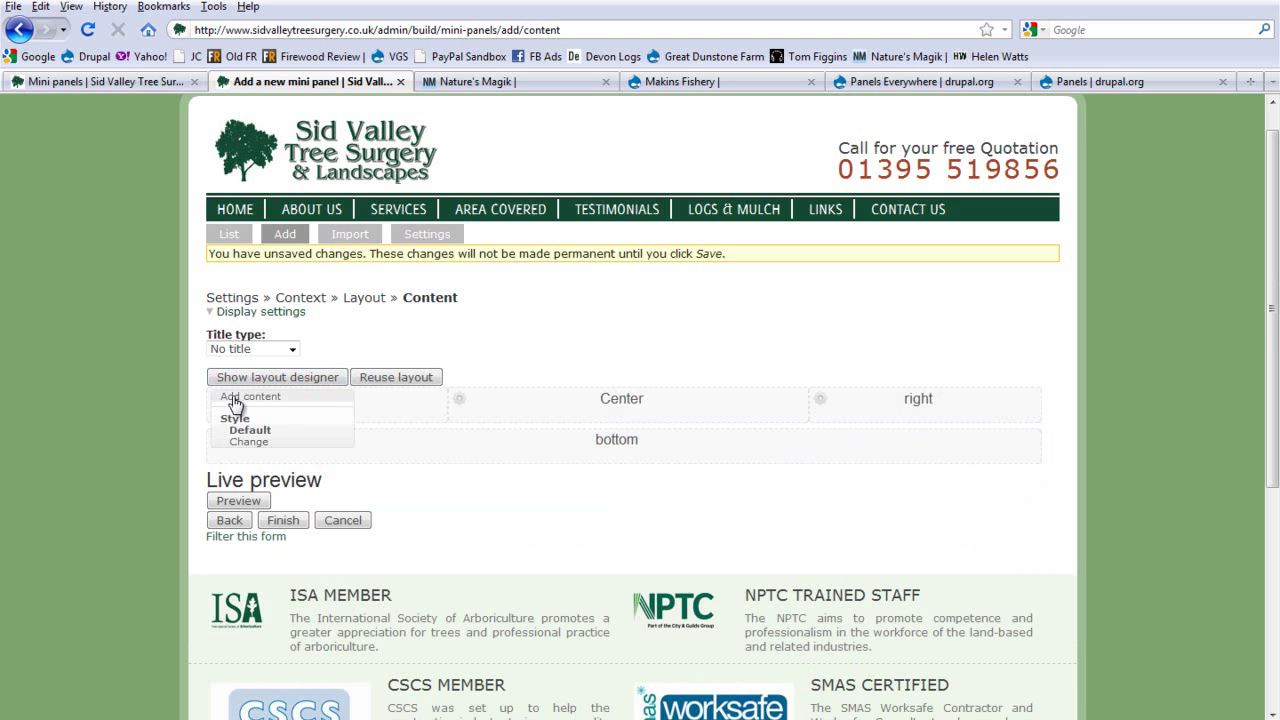
pyautogui.click(236, 398)
pyautogui.click(200, 398)
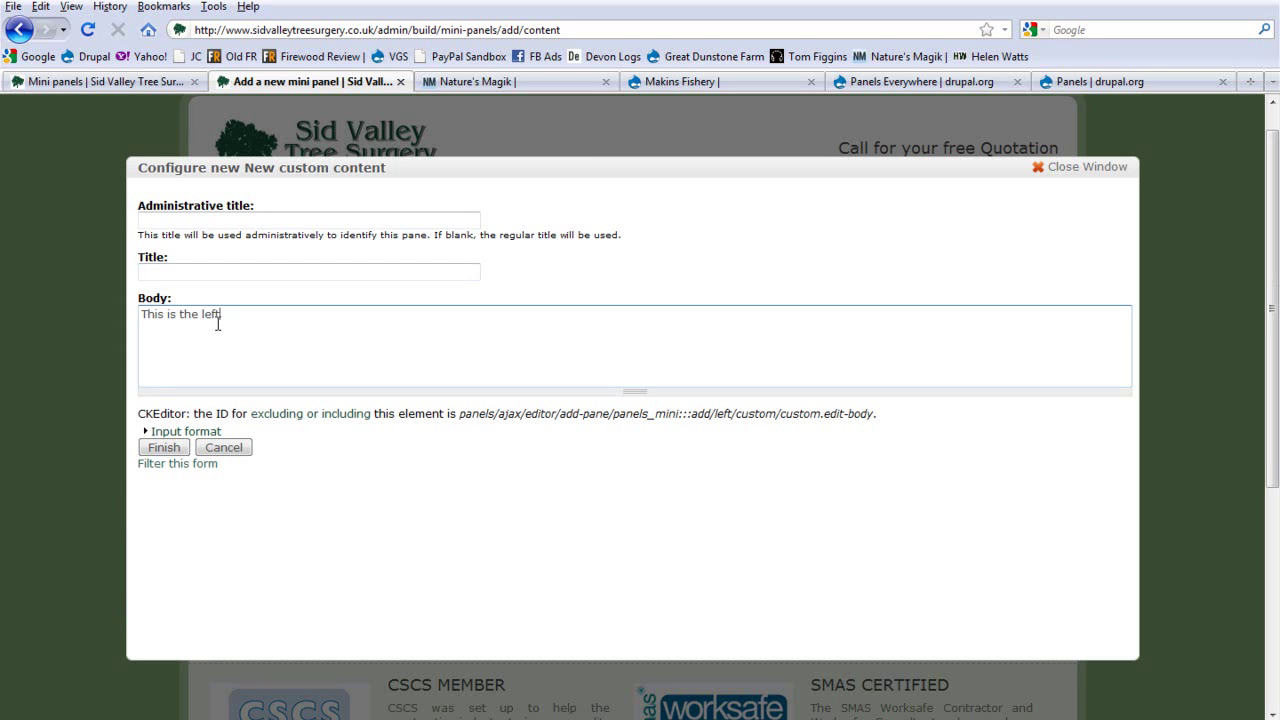
pyautogui.click(164, 447)
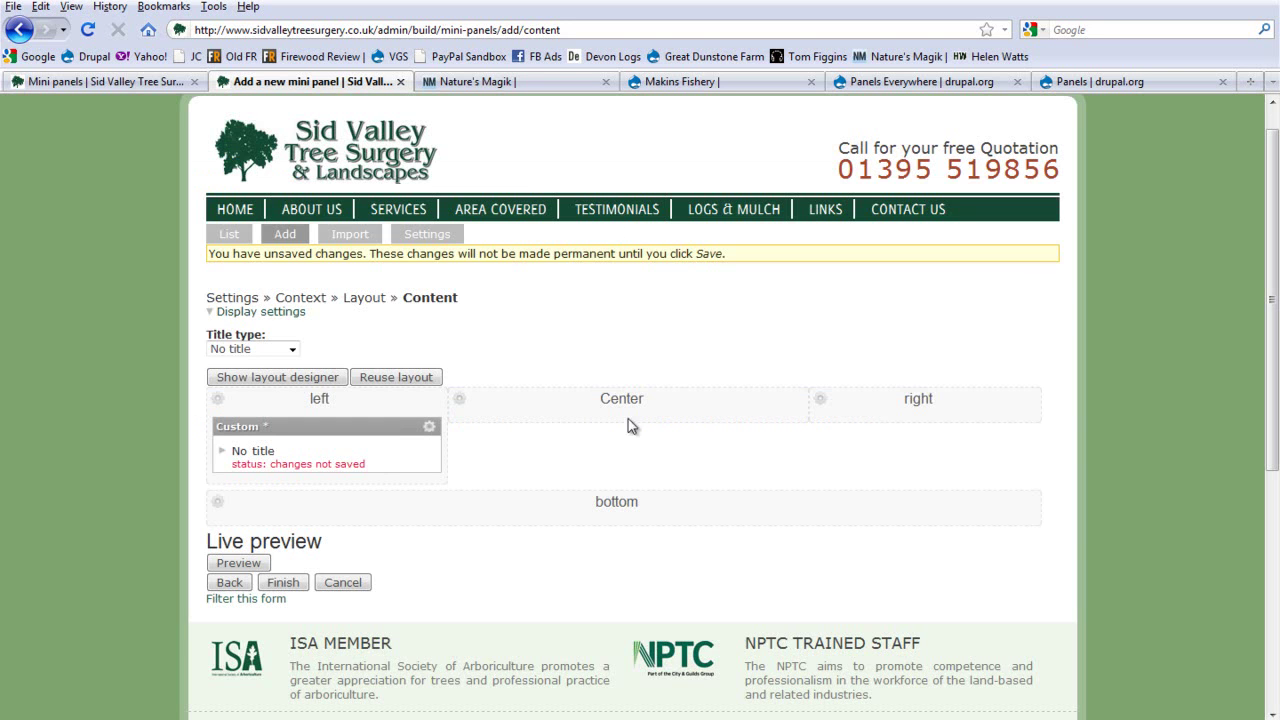
# Step: Add new custom content with the body "centre" to the Center region
pyautogui.click(462, 401)
pyautogui.click(484, 398)
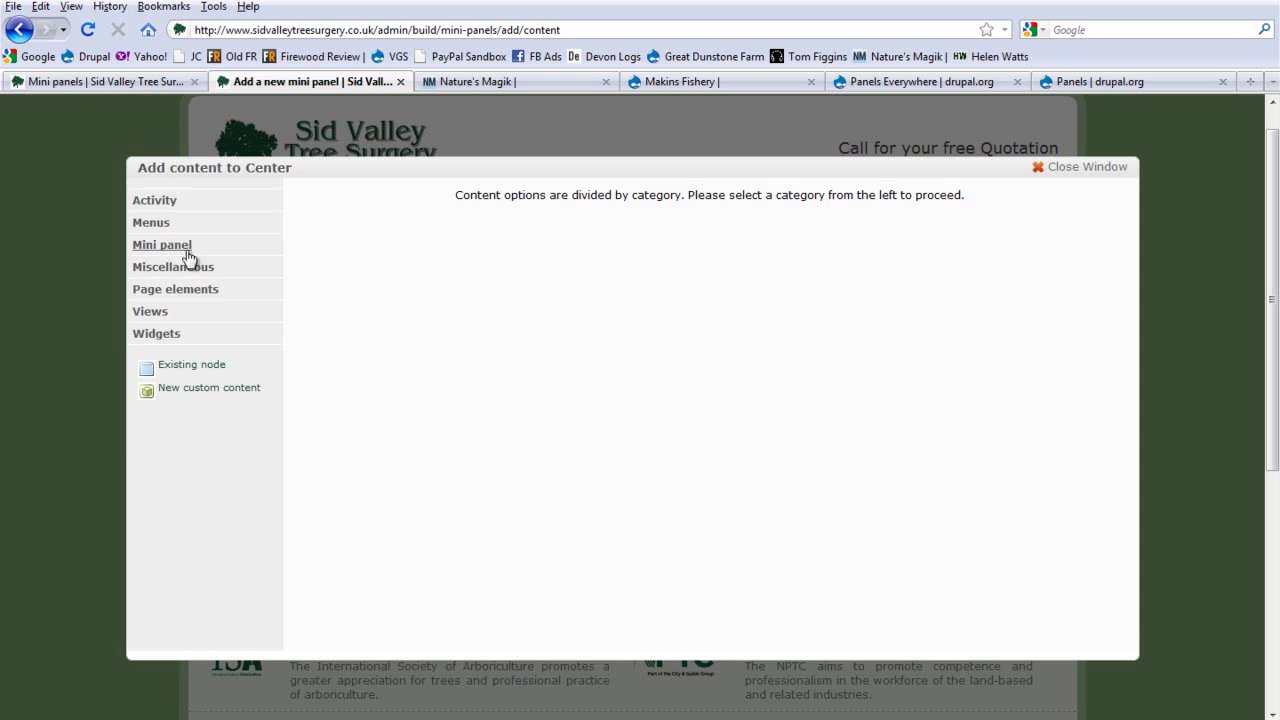
pyautogui.click(197, 390)
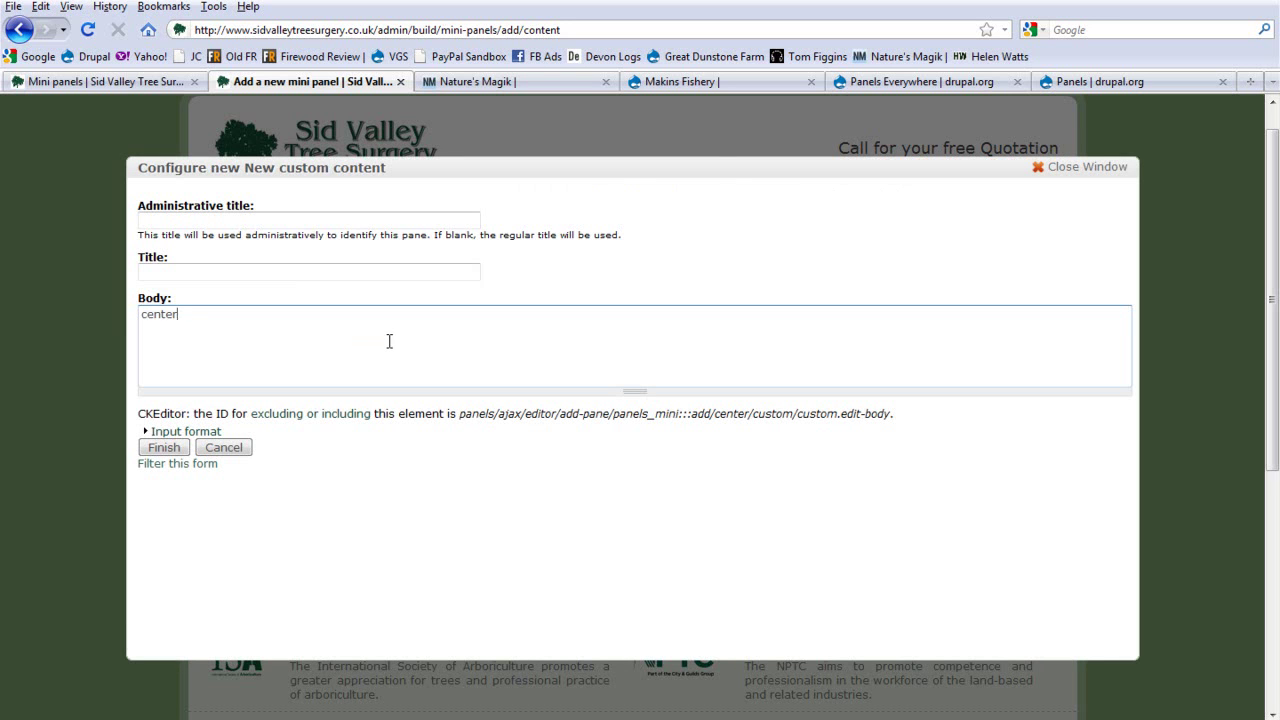
pyautogui.press('BackSpace')
pyautogui.click(165, 449)
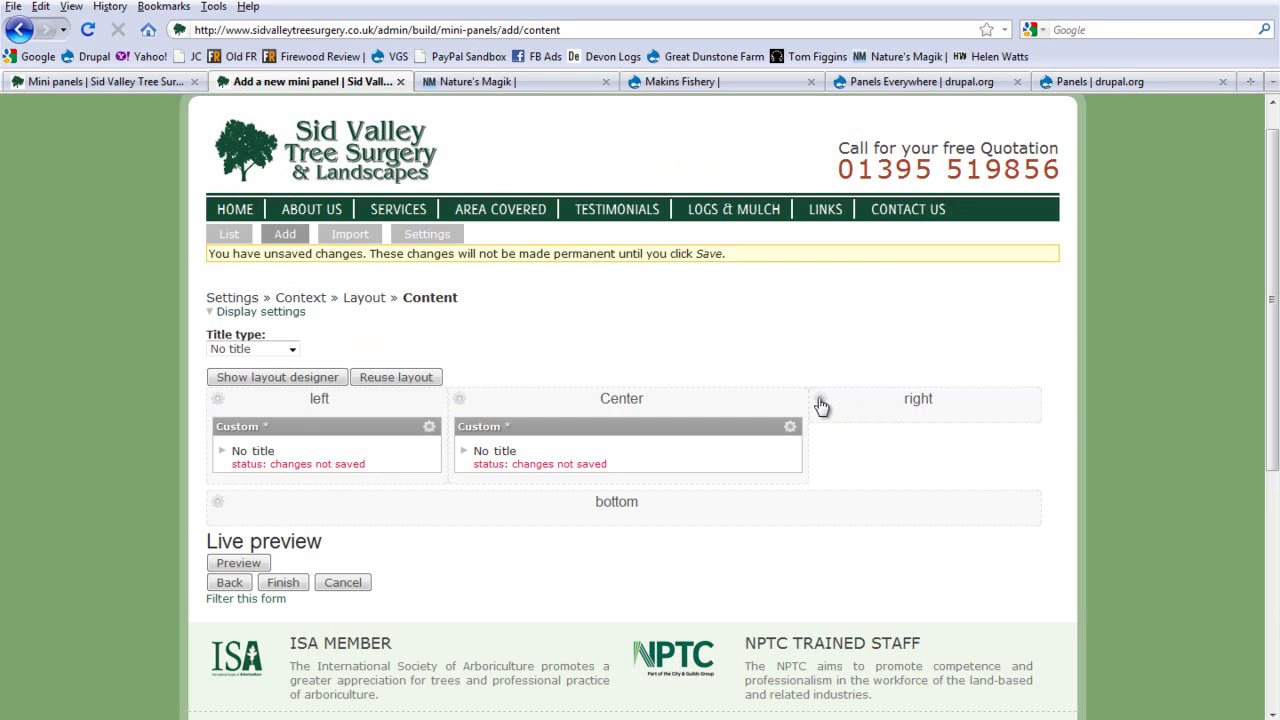
# Step: Add new custom content with the body "right side" to the right region
pyautogui.click(821, 405)
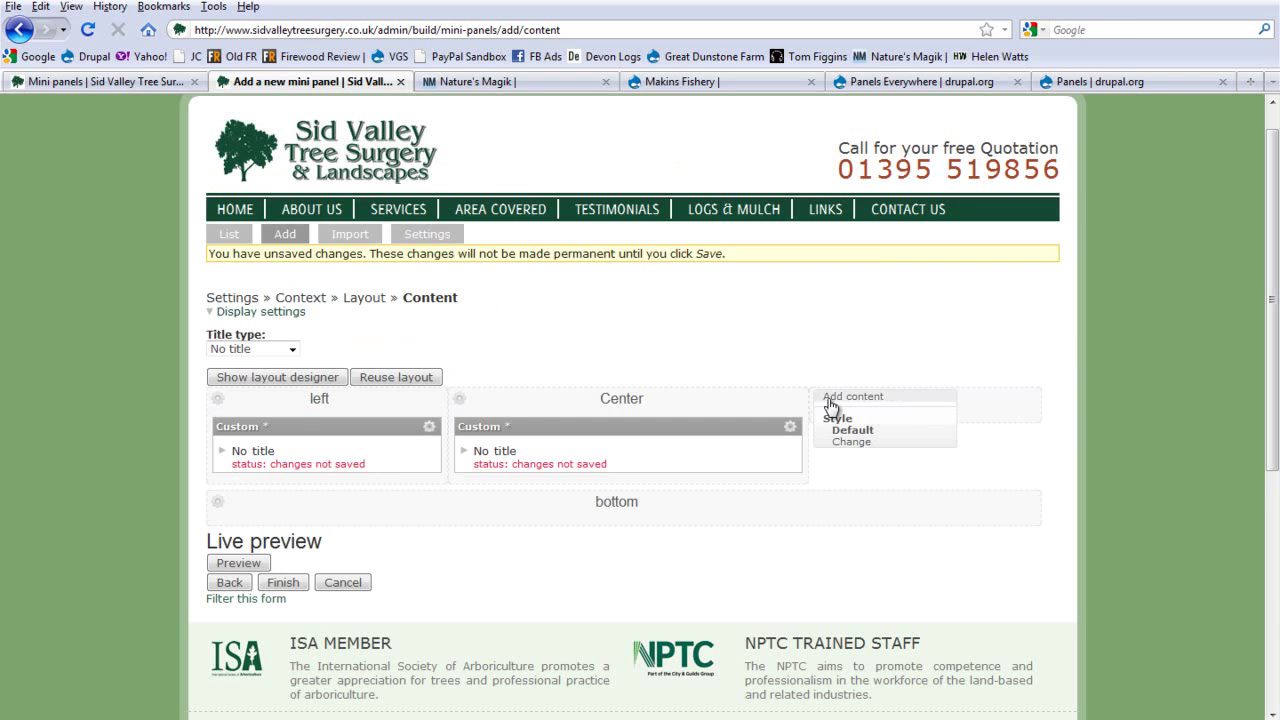
pyautogui.click(832, 399)
pyautogui.click(200, 387)
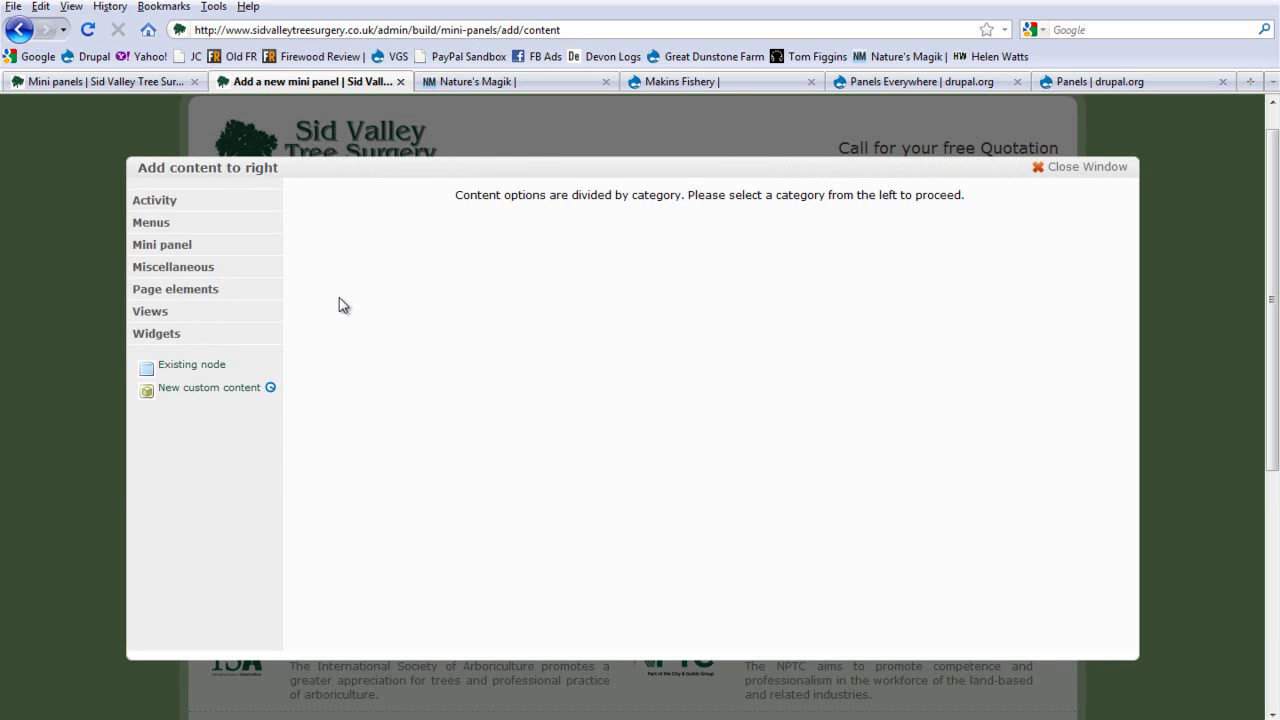
pyautogui.click(255, 344)
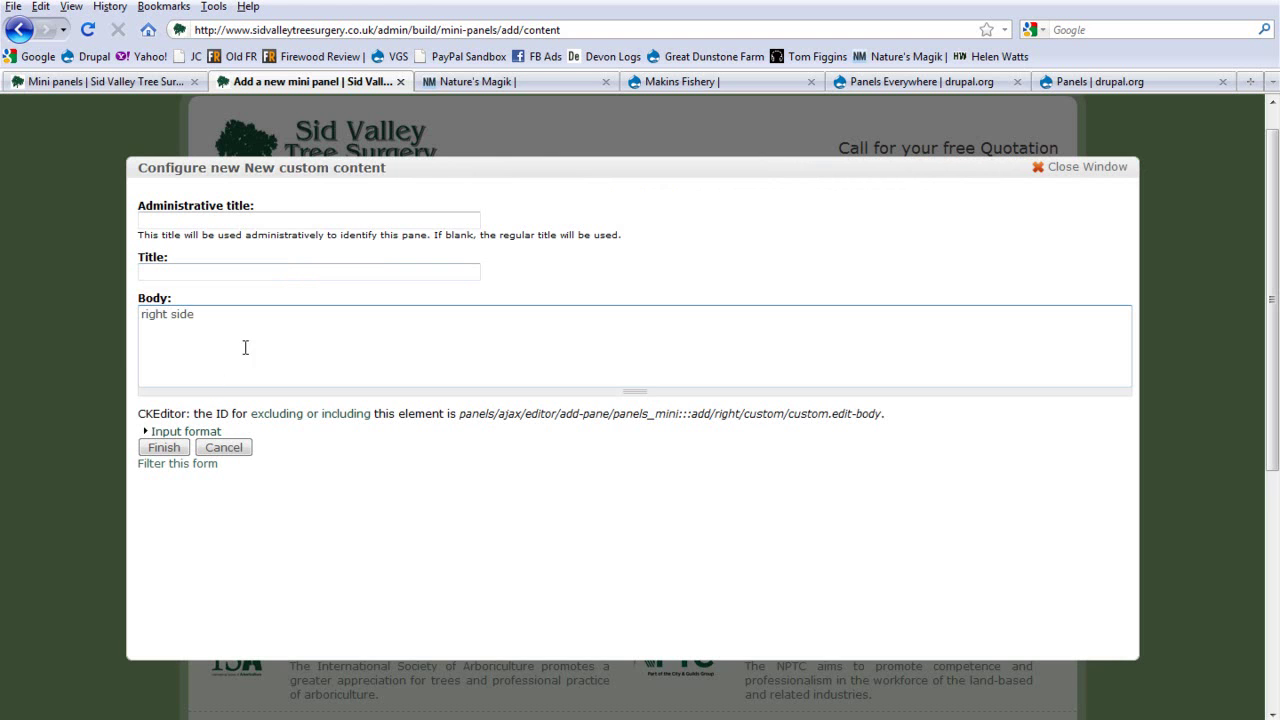
pyautogui.click(168, 448)
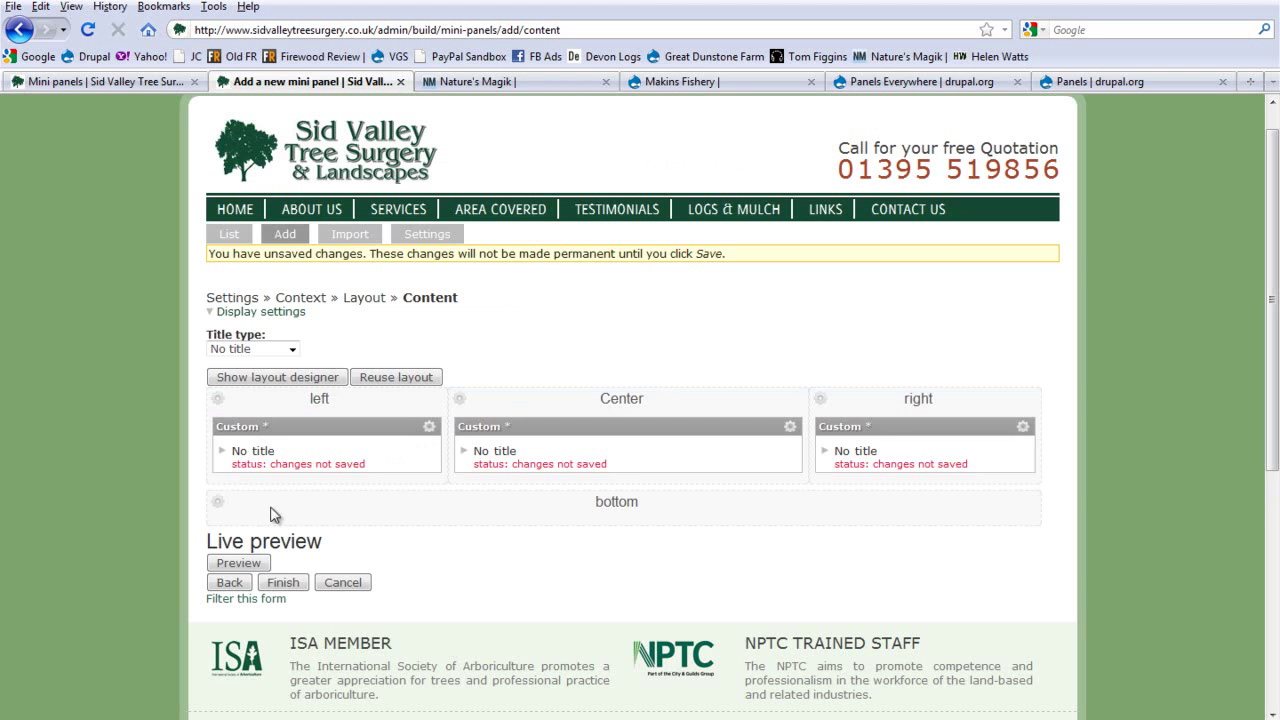
# Step: Add new custom content with the body "This is the footer text" to the bottom region
pyautogui.click(219, 503)
pyautogui.click(232, 505)
pyautogui.click(210, 390)
pyautogui.click(292, 343)
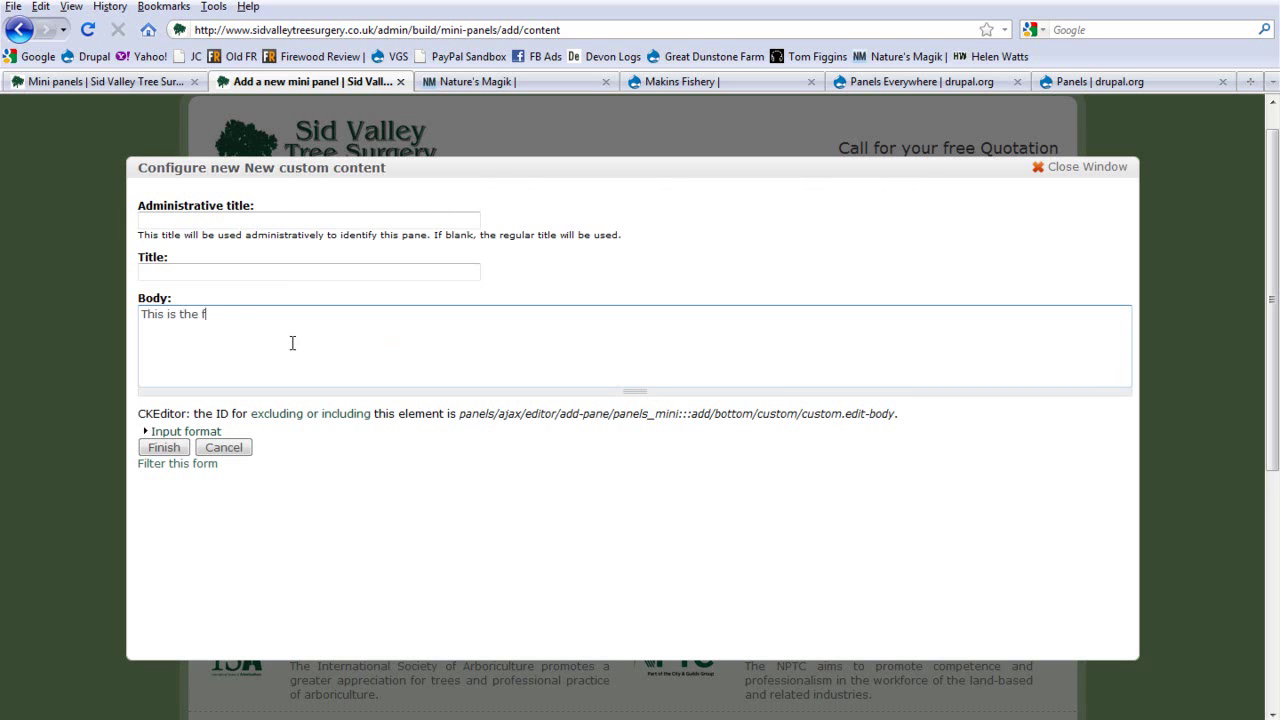
pyautogui.write('This is the footer text')
pyautogui.click(165, 449)
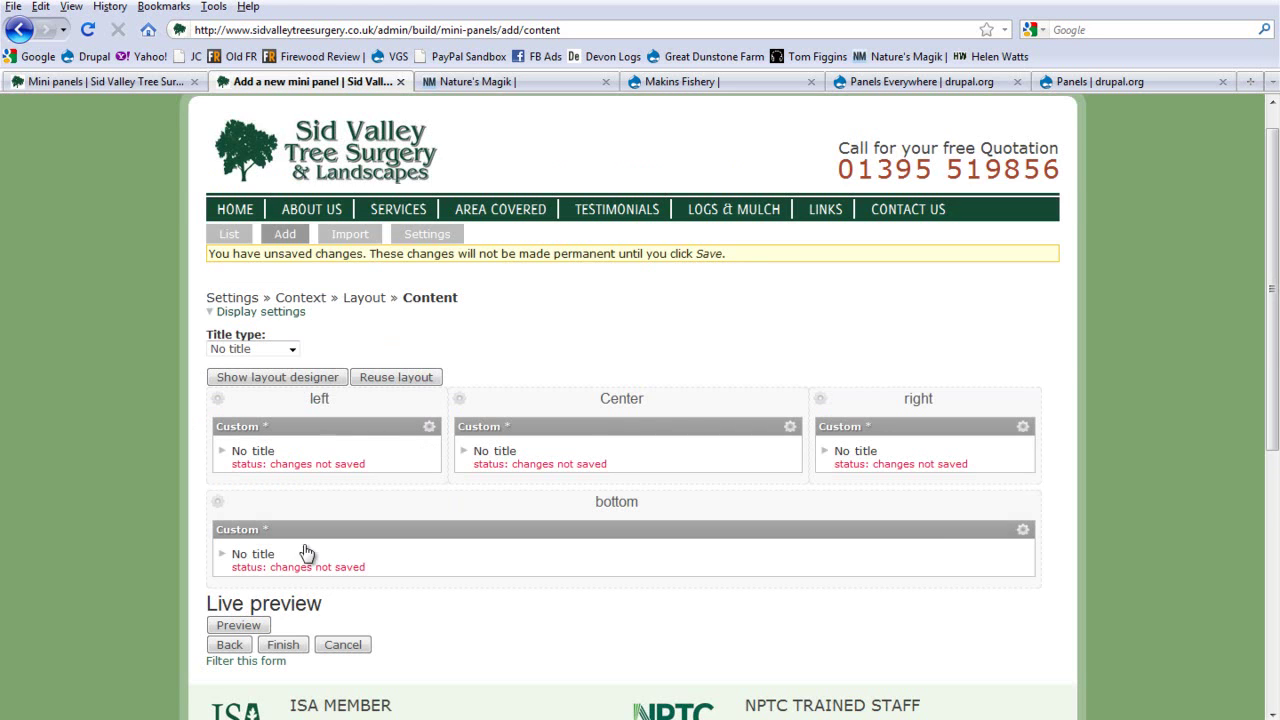
# Step: Preview the mini panel and compare the placement of the left and right texts with the region layout
pyautogui.scroll(-2, 357, 586)
pyautogui.click(250, 523)
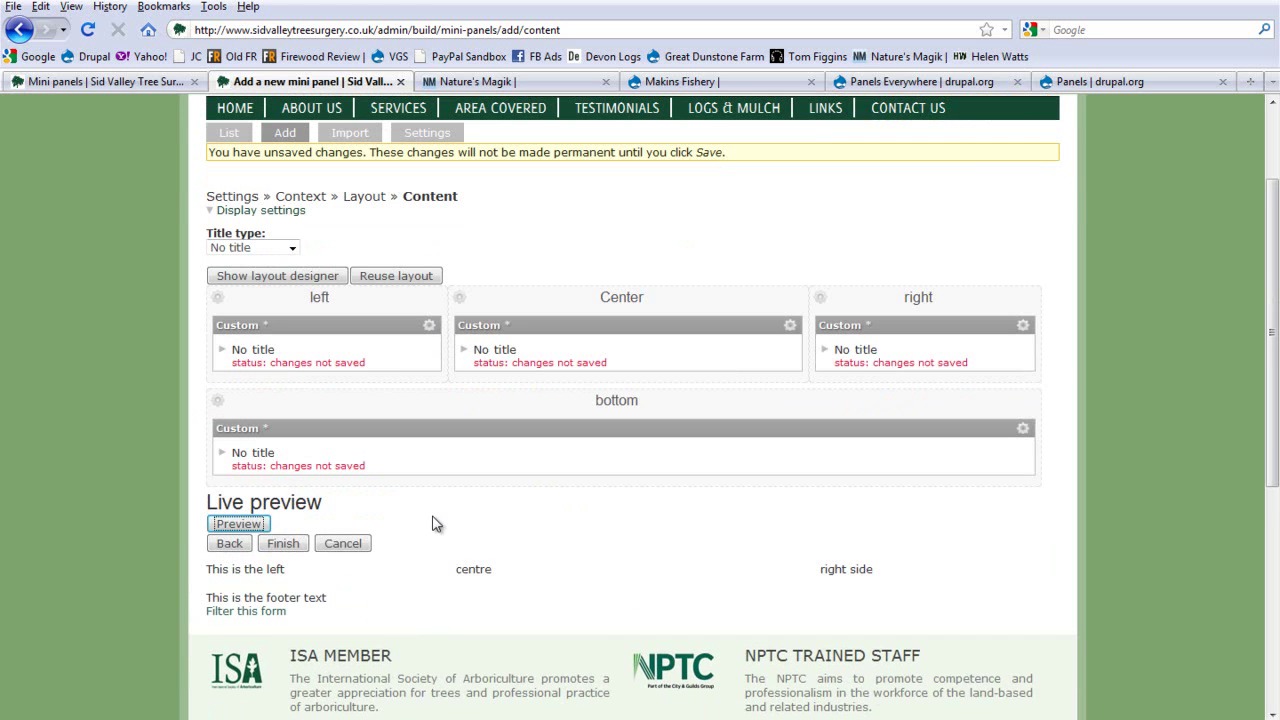
pyautogui.scroll(-3, 491, 486)
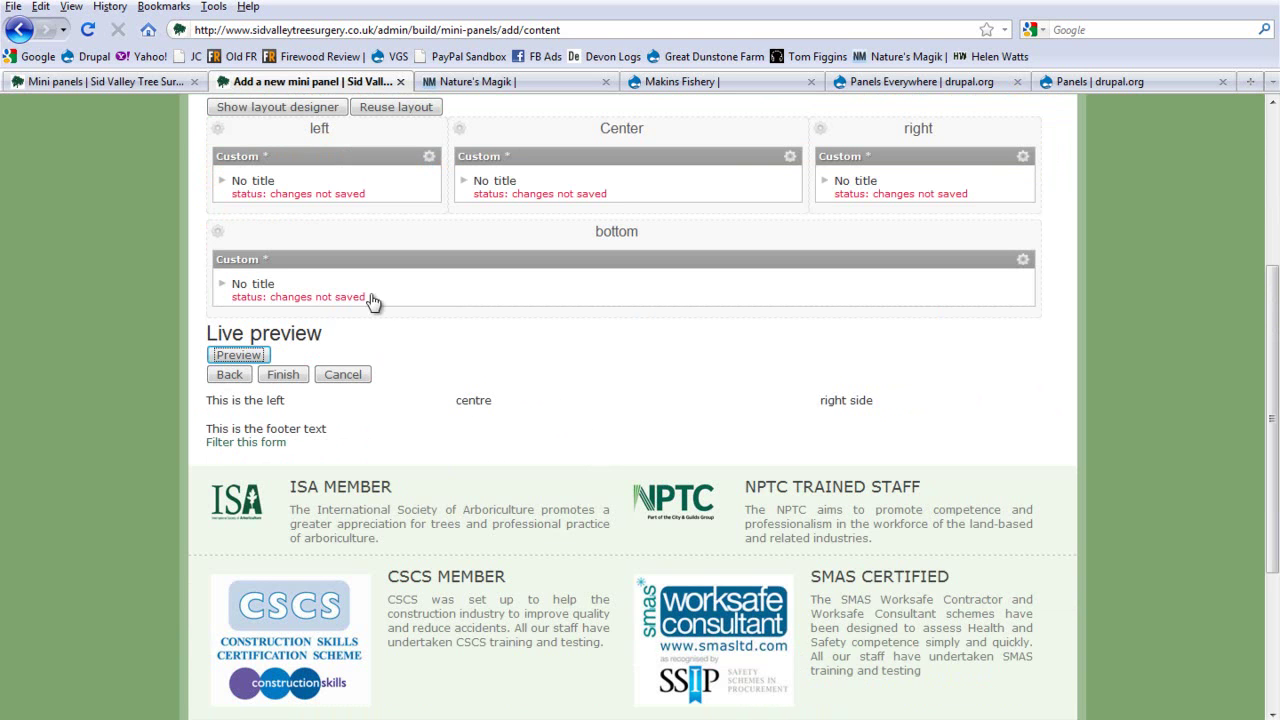
pyautogui.moveTo(236, 400); pyautogui.dragTo(306, 404)
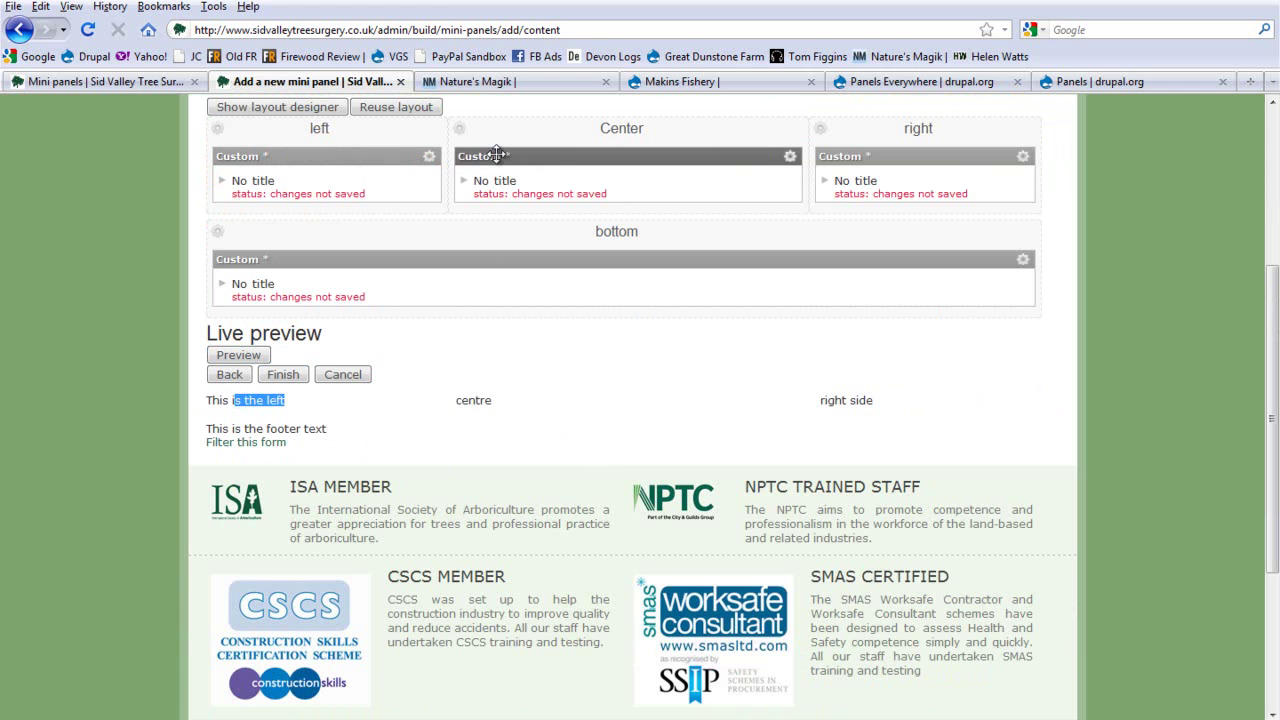
pyautogui.moveTo(834, 400); pyautogui.dragTo(905, 402)
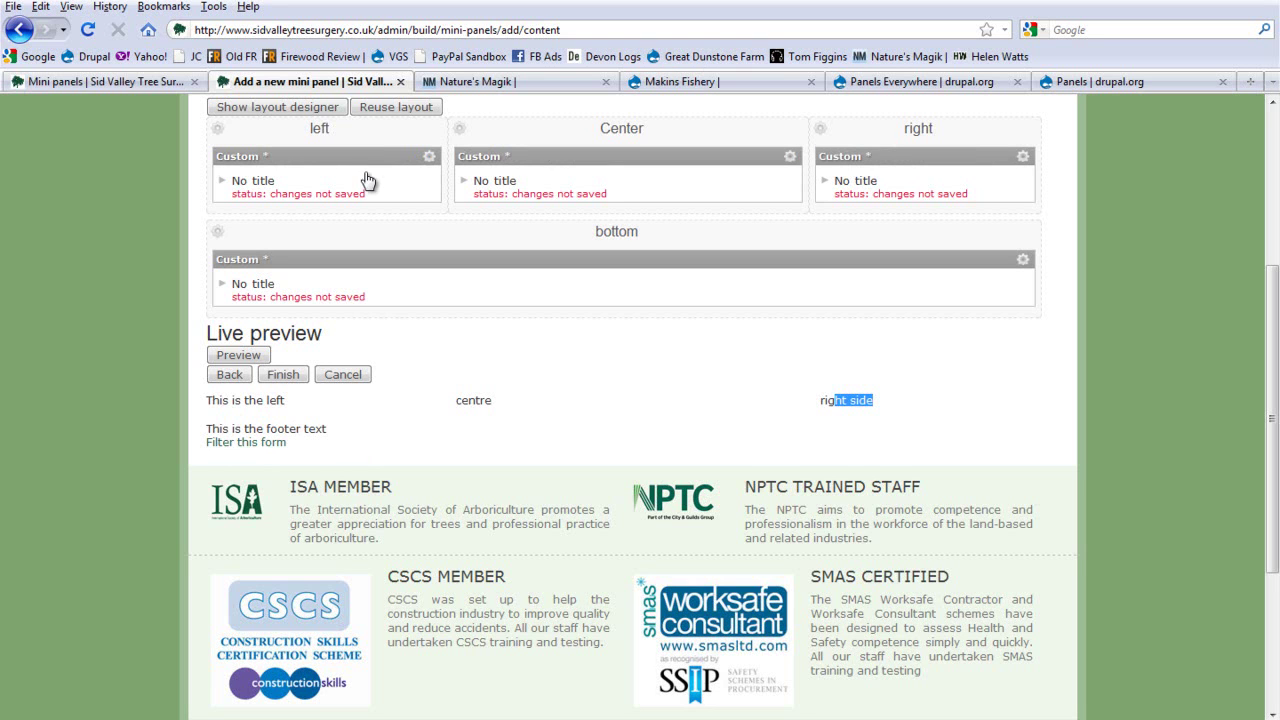
# Step: Widen the left region to about the same width as Center in the layout designer and finish creating the mini panel
pyautogui.click(270, 110)
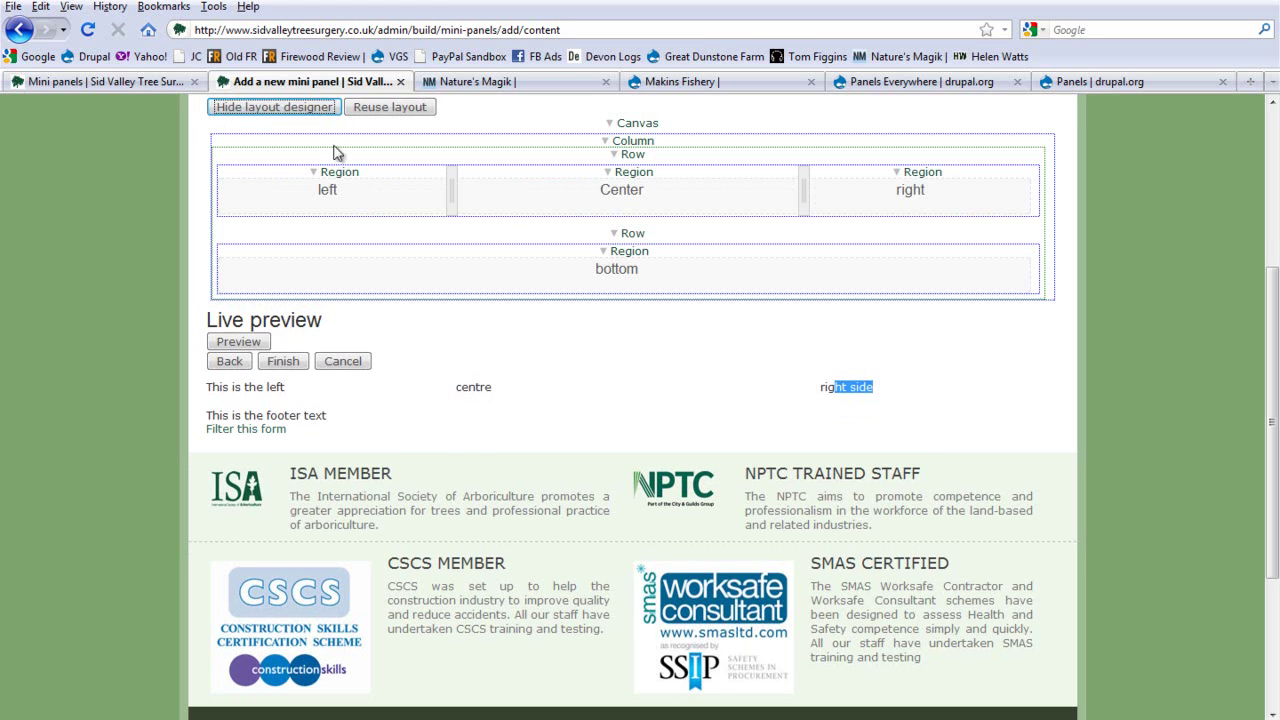
pyautogui.moveTo(449, 195); pyautogui.dragTo(469, 176)
pyautogui.click(300, 108)
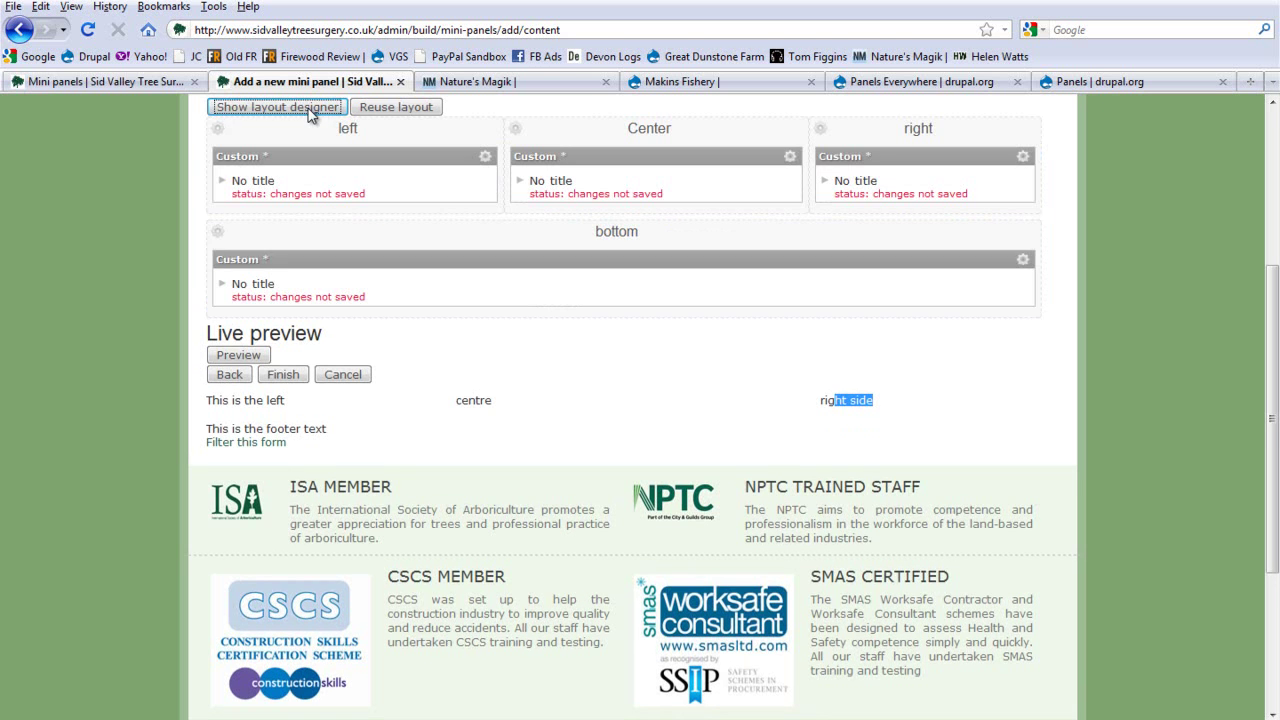
pyautogui.click(284, 375)
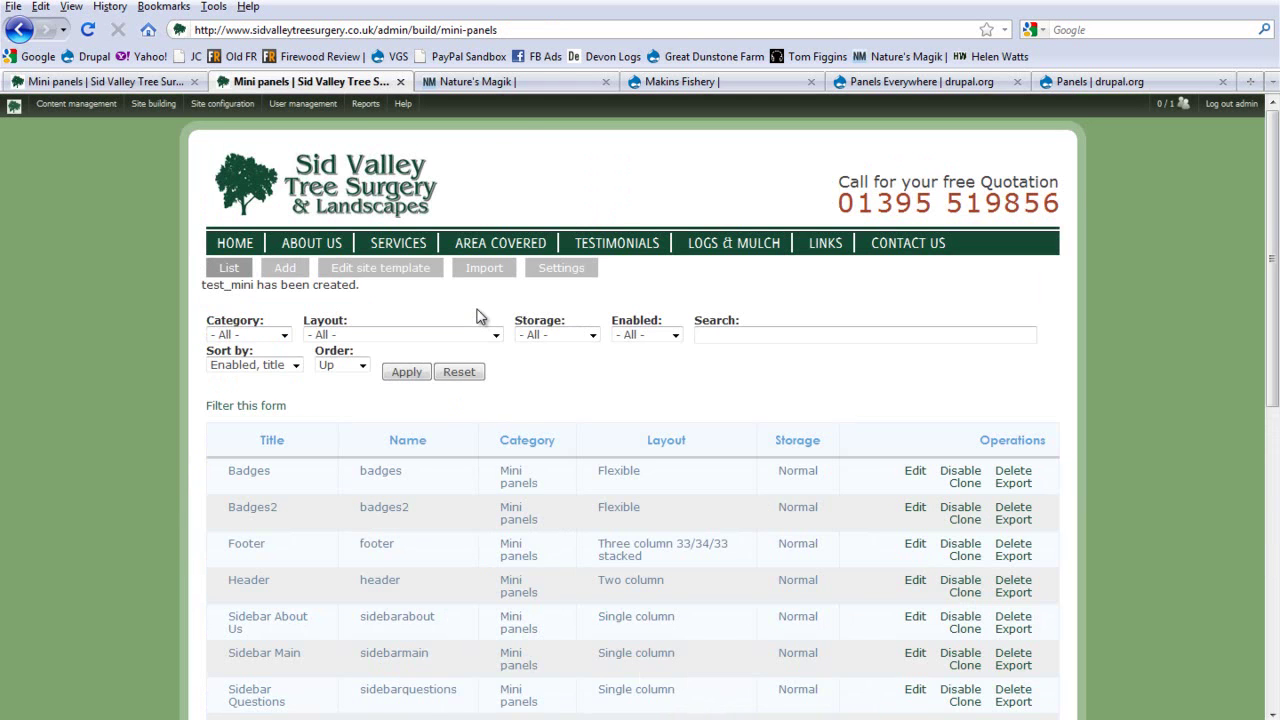
# Step: Open the Test_mini mini panel's content for editing and preview it
pyautogui.scroll(-6, 370, 360)
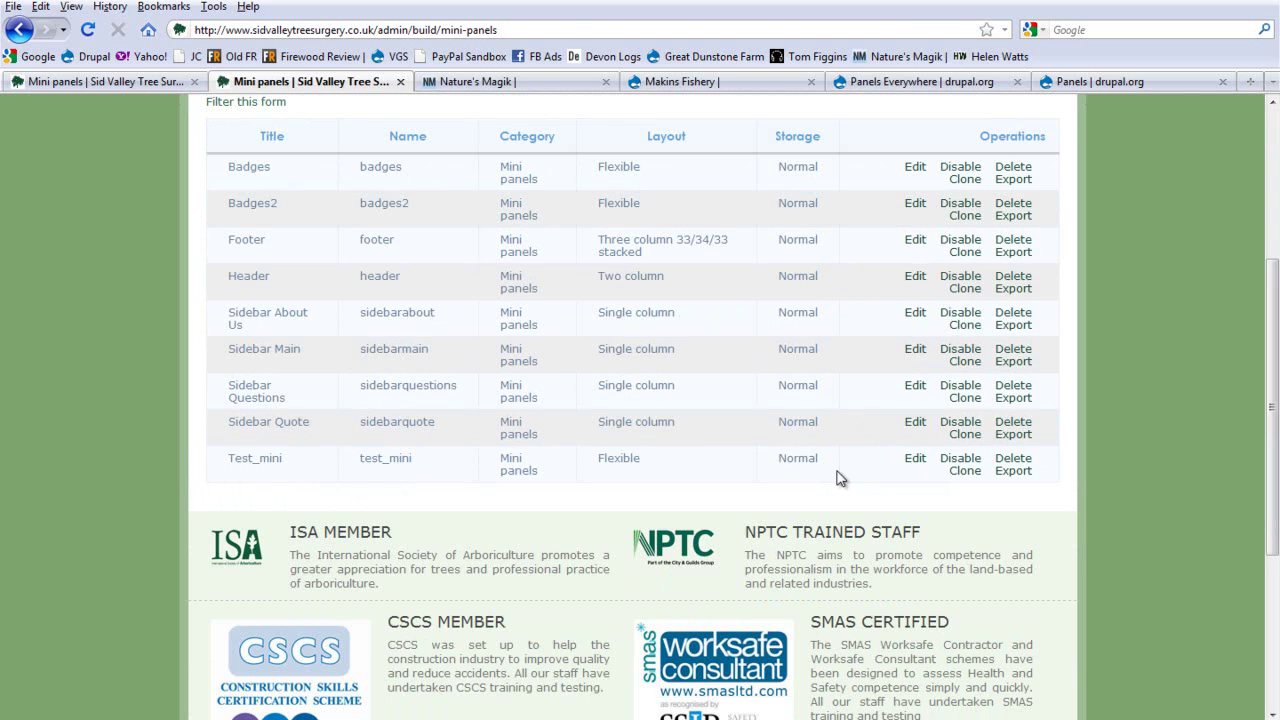
pyautogui.click(913, 462)
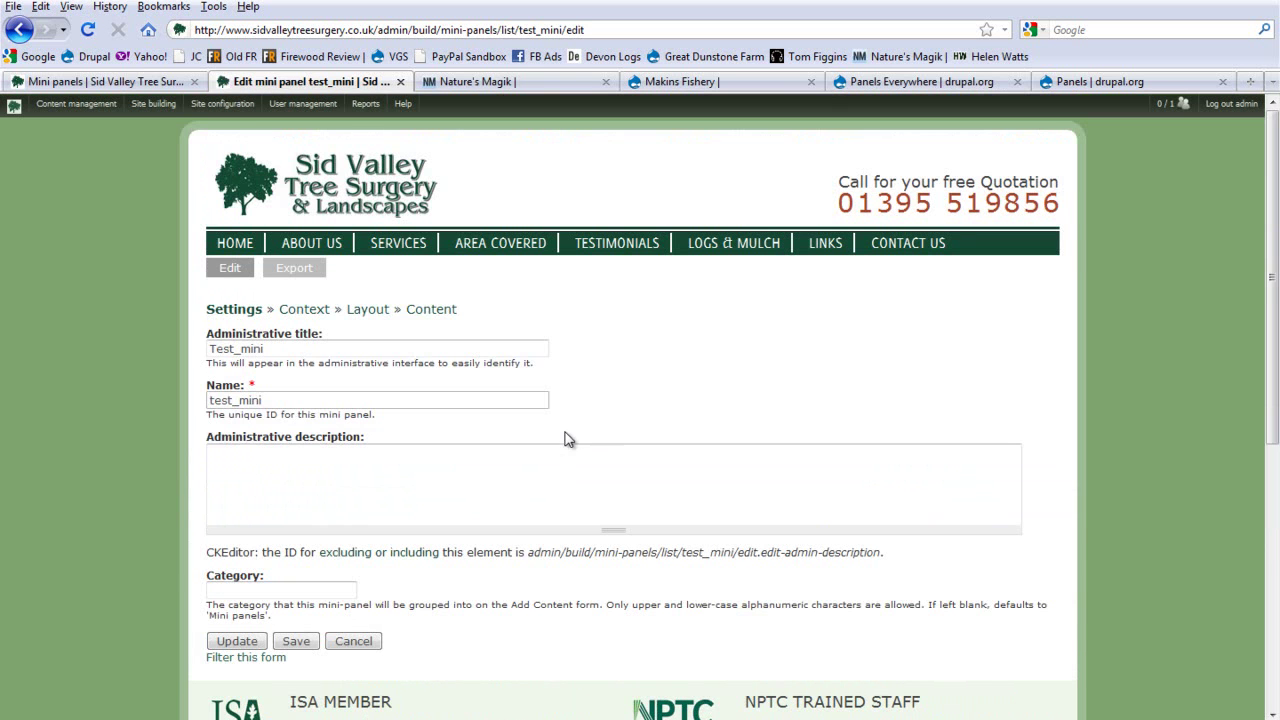
pyautogui.click(435, 310)
pyautogui.scroll(-2, 529, 350)
pyautogui.scroll(-1, 529, 343)
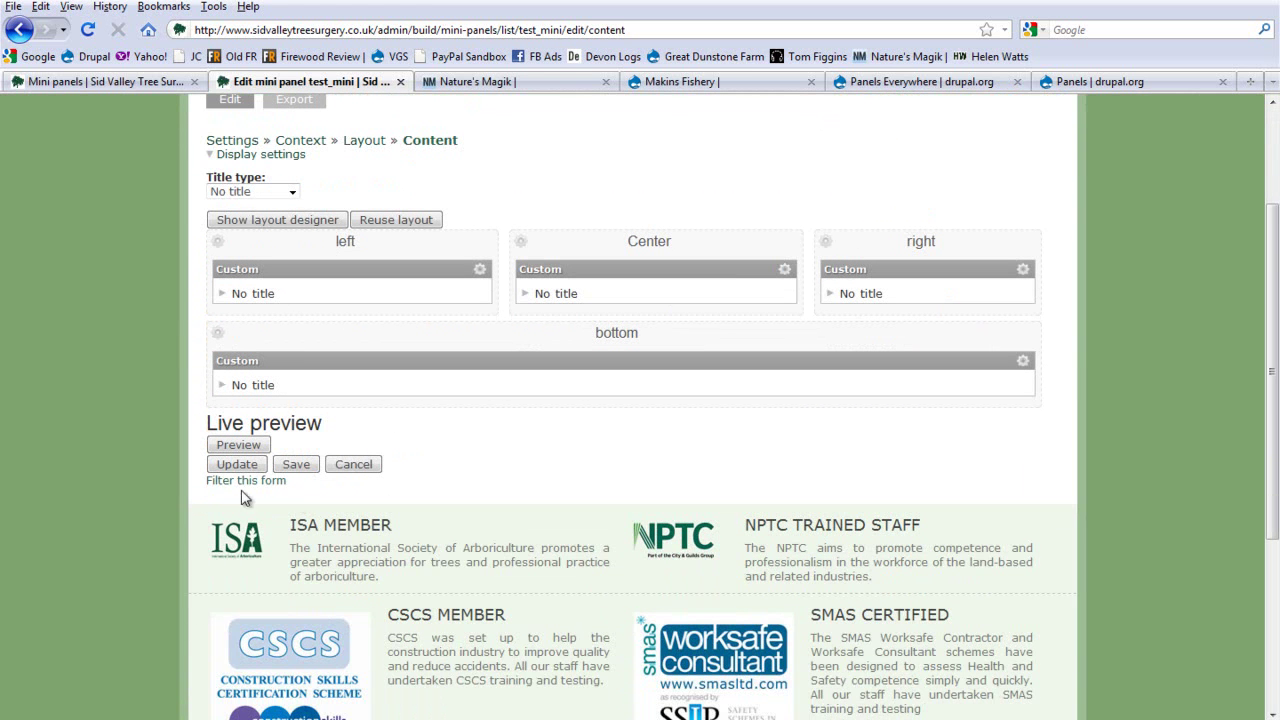
pyautogui.click(249, 449)
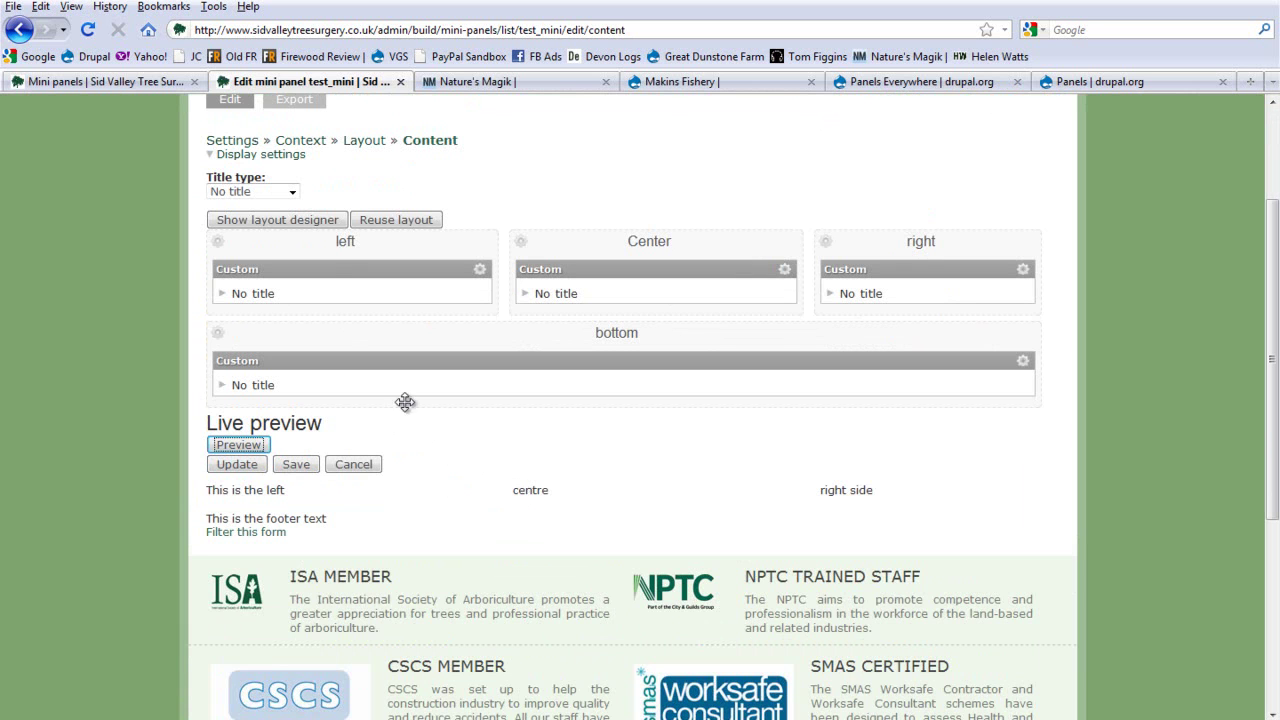
# Step: Narrow the left region in the layout designer, update the mini panel and preview it again
pyautogui.click(310, 222)
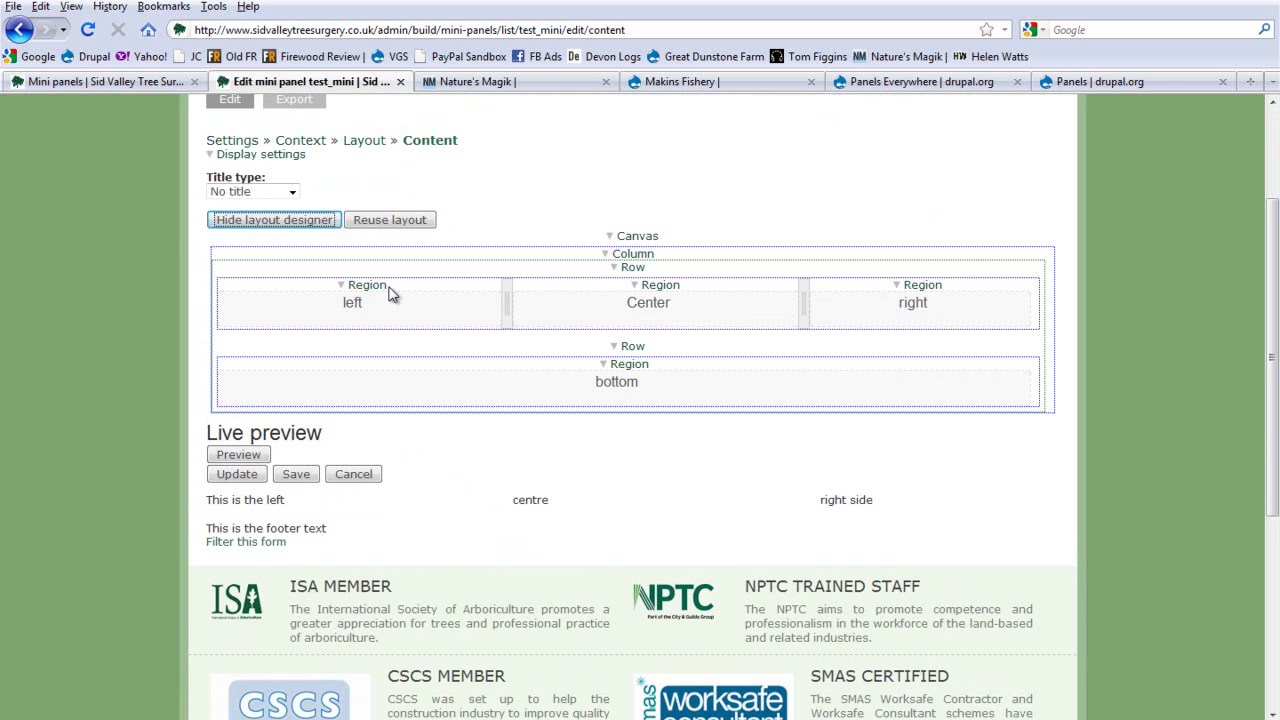
pyautogui.moveTo(506, 300); pyautogui.dragTo(395, 299)
pyautogui.click(255, 476)
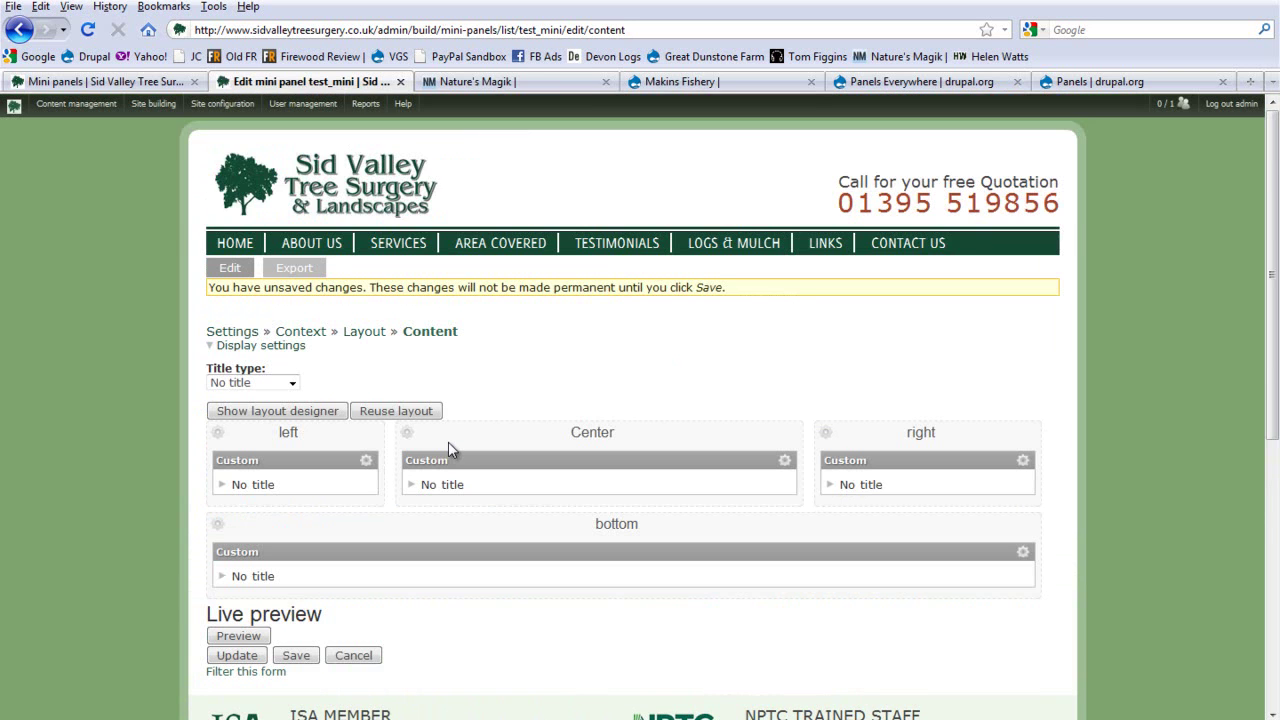
pyautogui.scroll(-4, 448, 442)
pyautogui.click(240, 433)
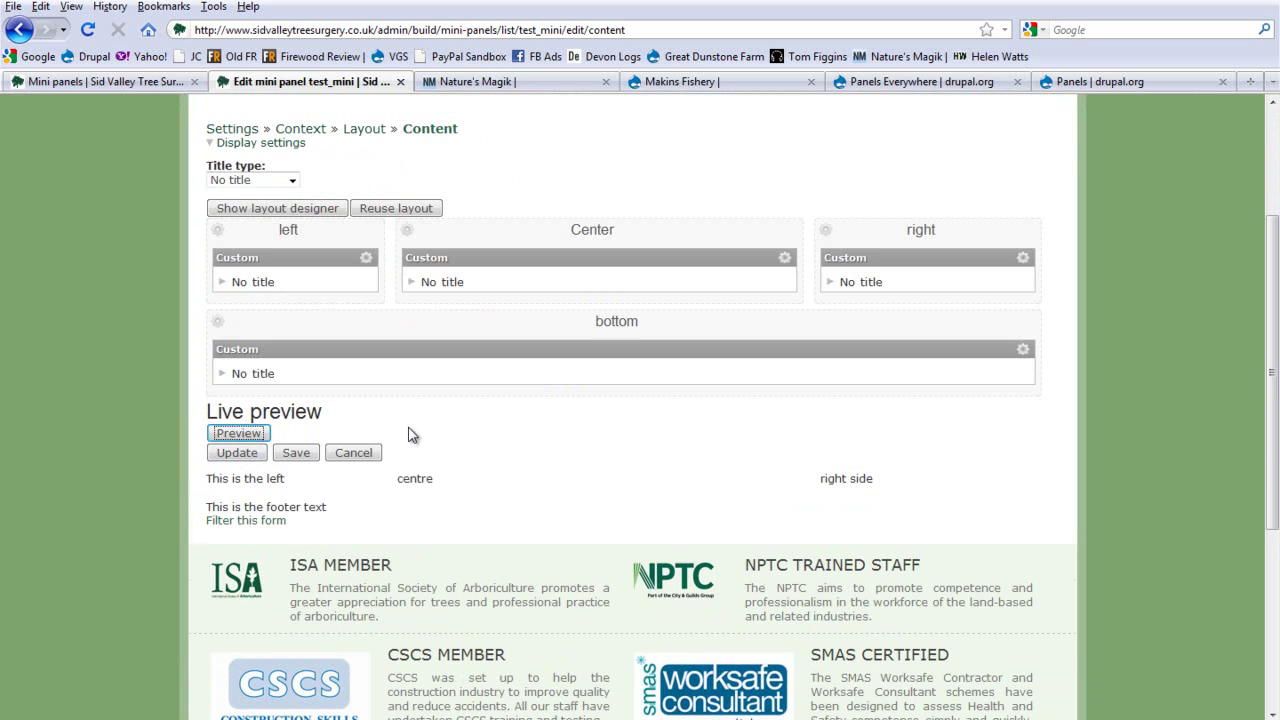
# Step: Check the previewed texts against the region layout and save the Test_mini mini panel
pyautogui.moveTo(390, 492); pyautogui.dragTo(458, 495)
pyautogui.click(458, 497)
pyautogui.scroll(2, 534, 430)
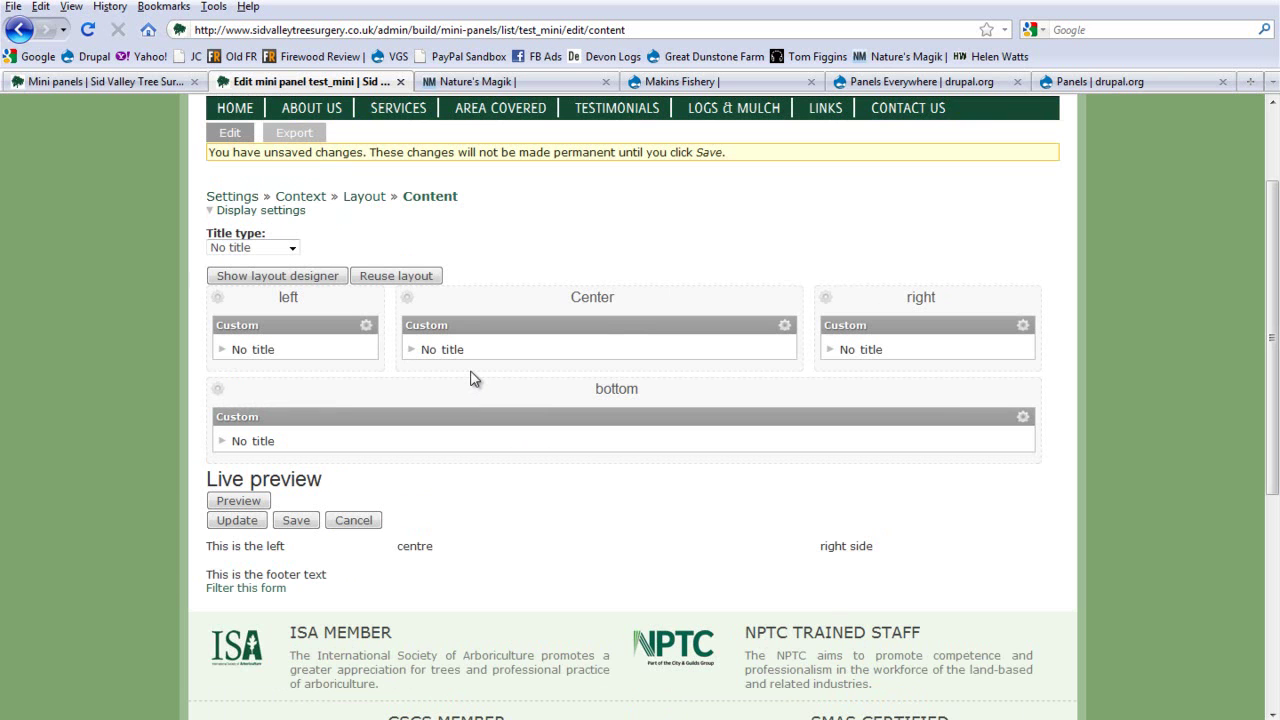
pyautogui.scroll(-5, 474, 379)
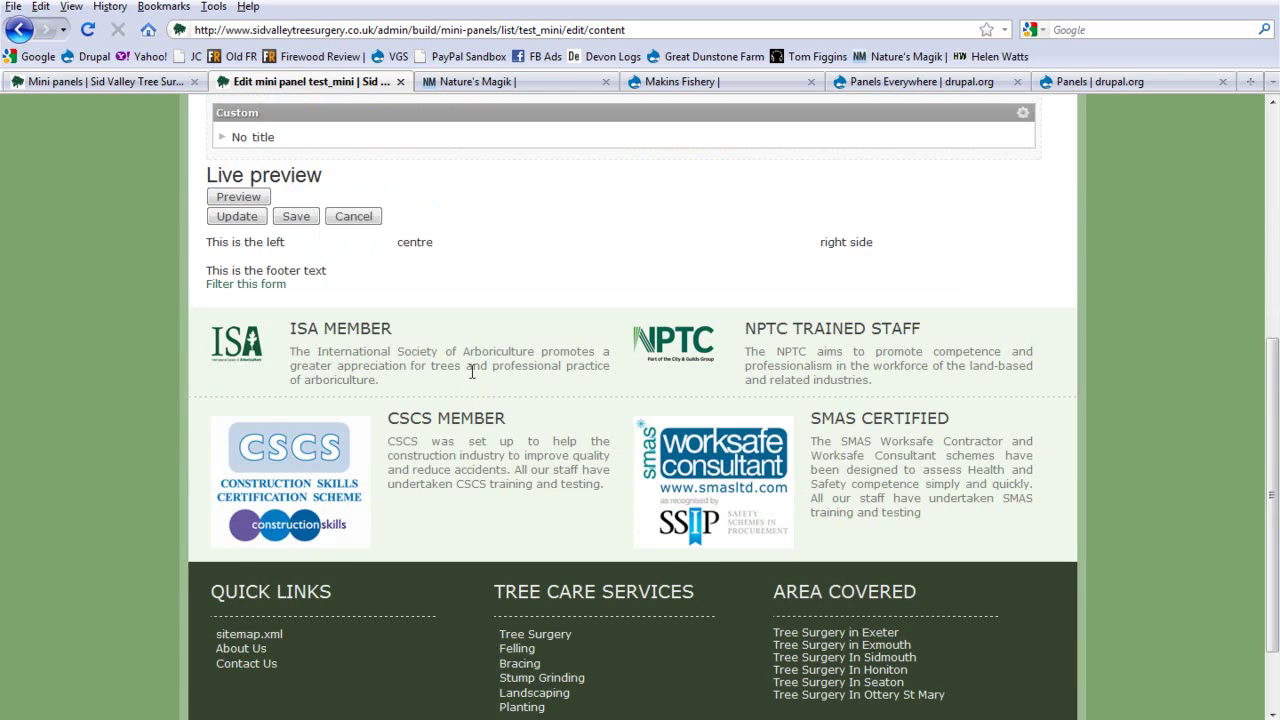
pyautogui.scroll(10, 474, 379)
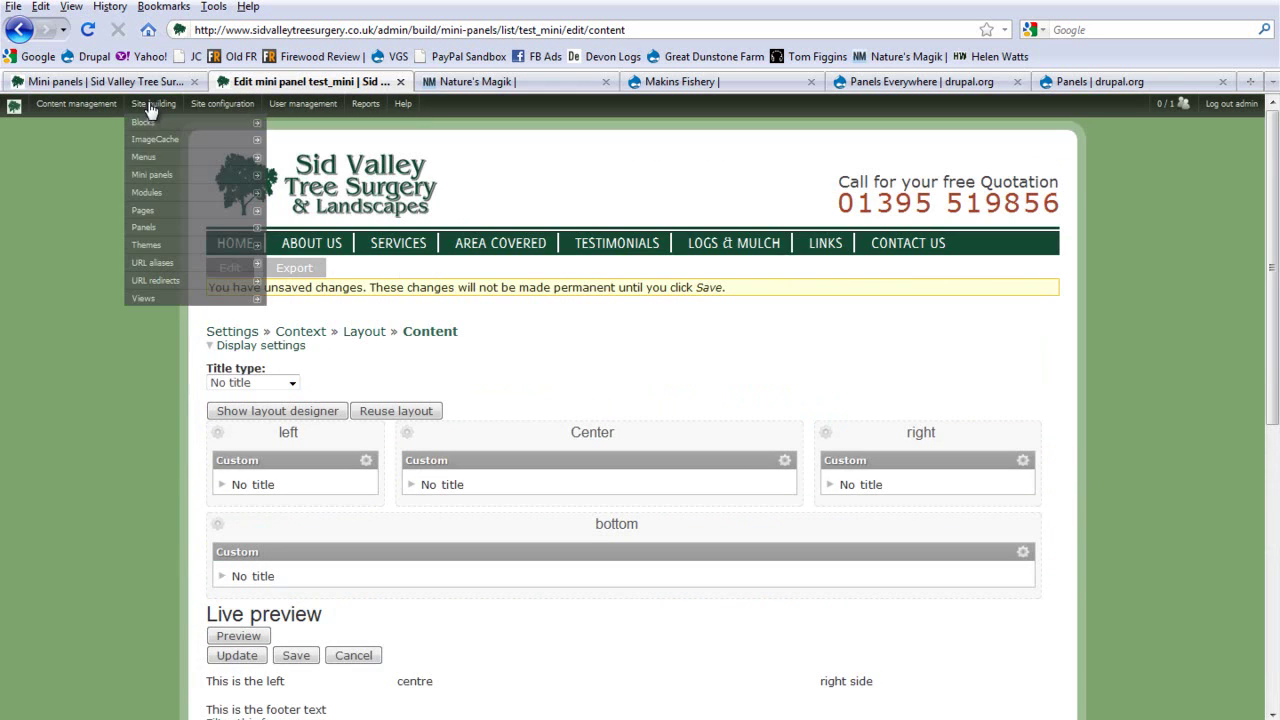
pyautogui.scroll(-6, 350, 436)
pyautogui.click(299, 285)
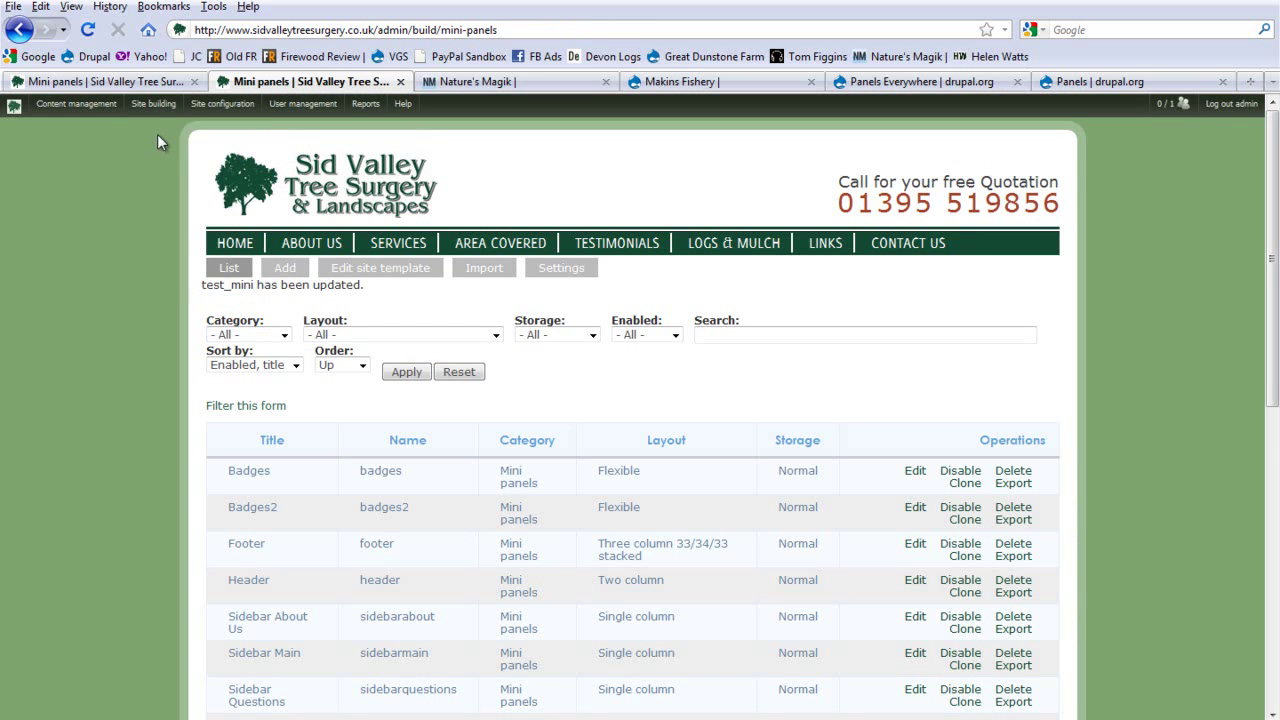
# Step: Open the Node template from the Panels dashboard and show the content of its Home Page variant
pyautogui.moveTo(155, 104)
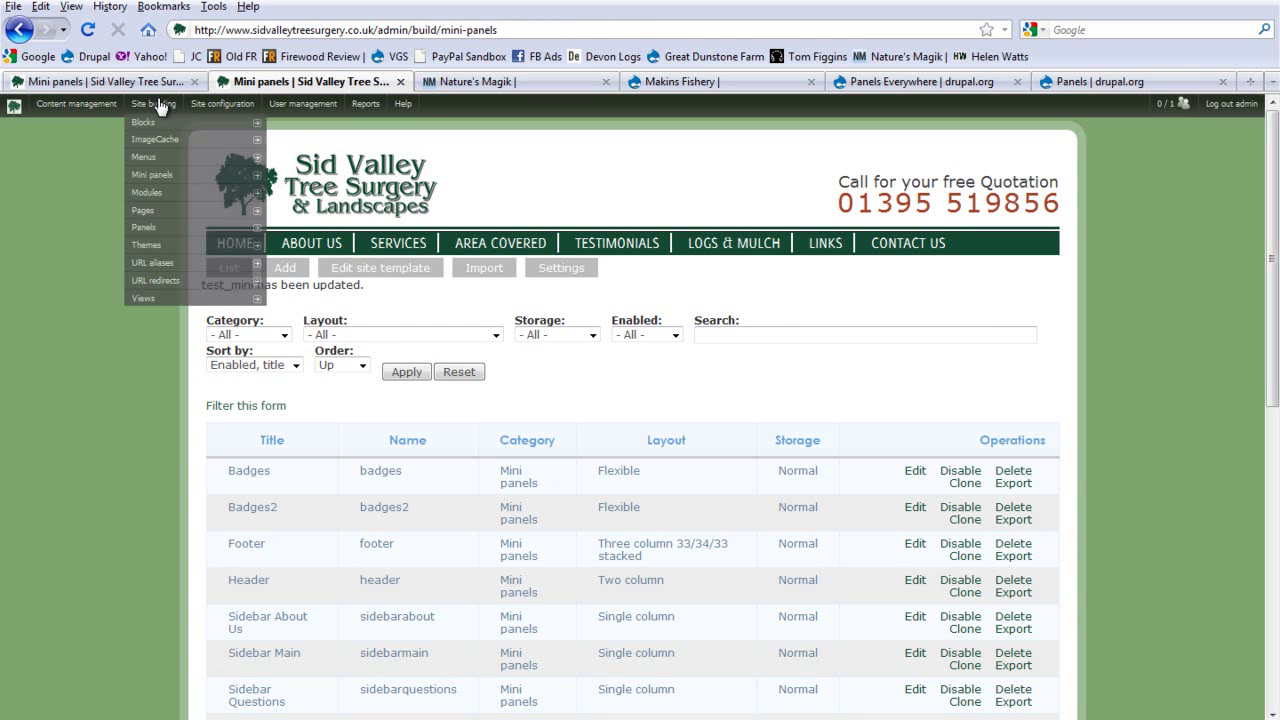
pyautogui.click(157, 228)
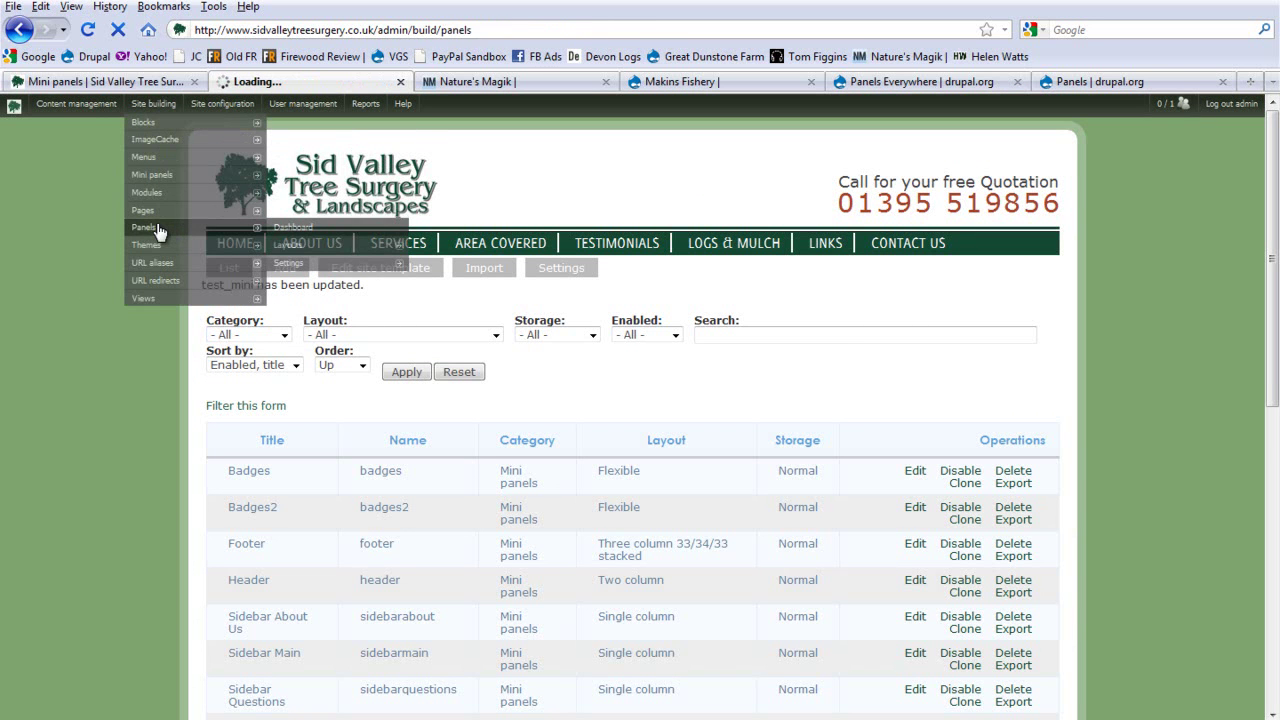
pyautogui.scroll(-1, 946, 508)
pyautogui.scroll(-1, 946, 508)
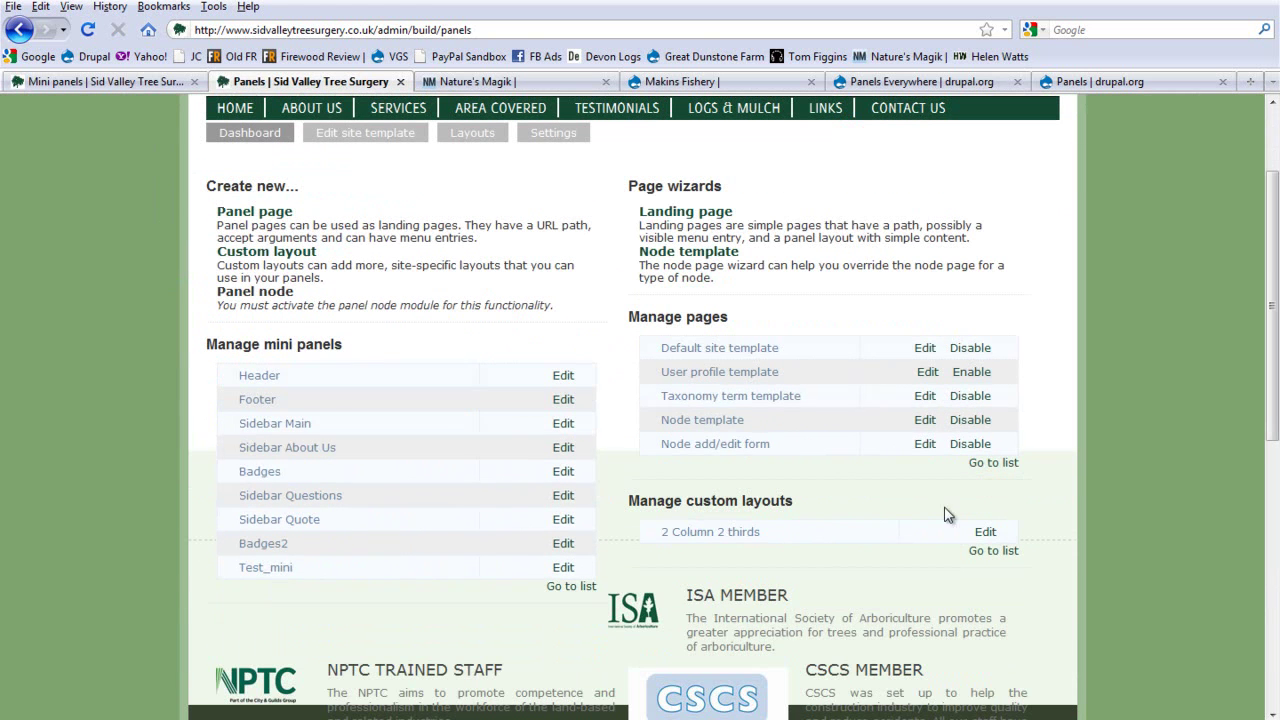
pyautogui.click(924, 422)
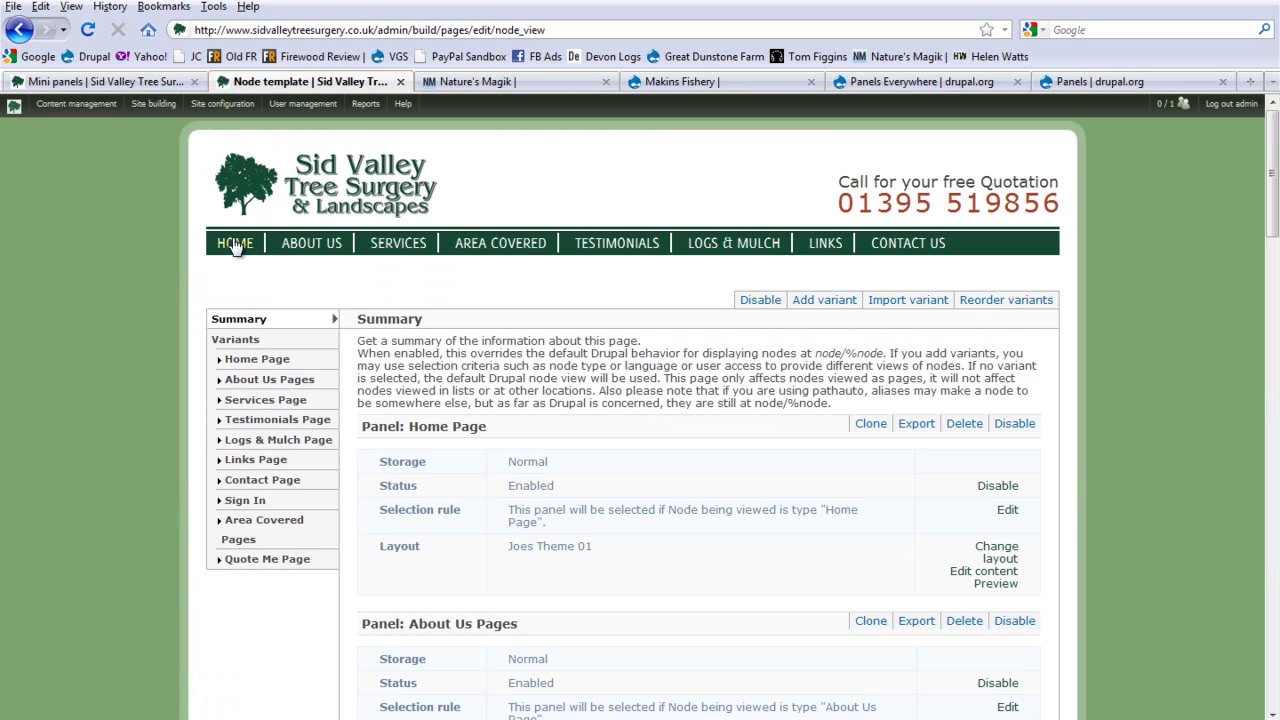
pyautogui.click(263, 361)
pyautogui.click(251, 501)
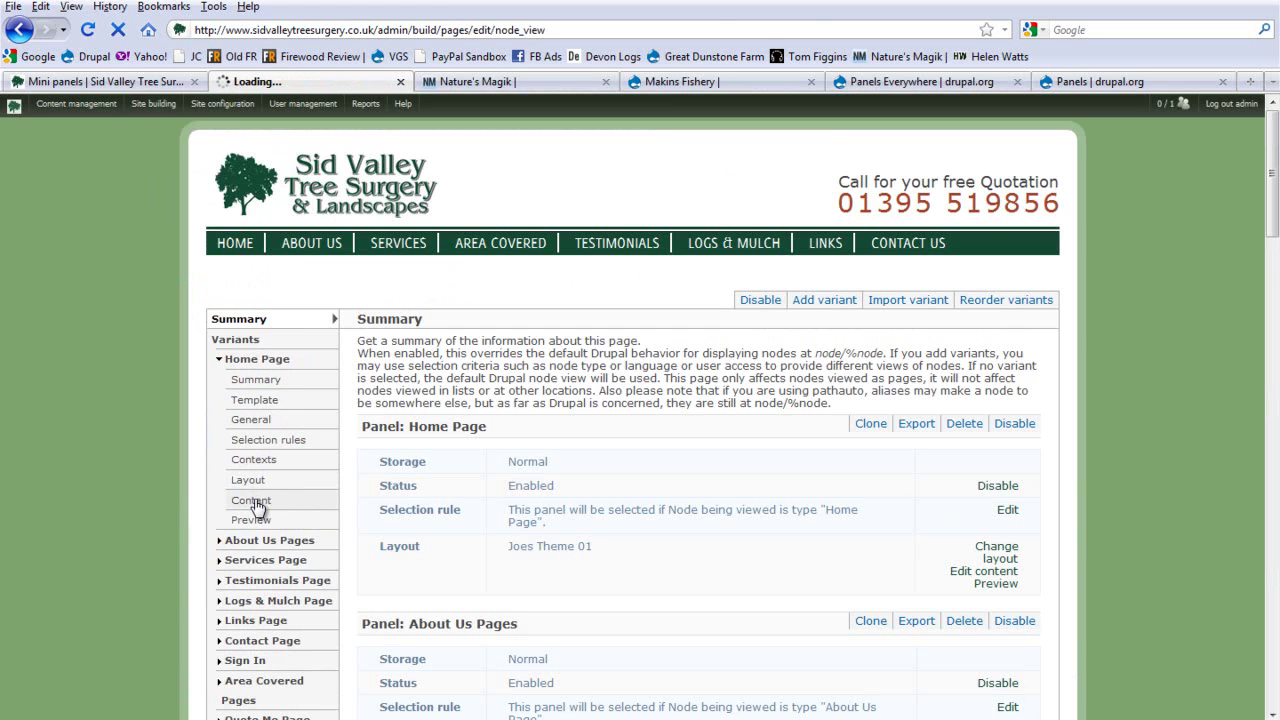
pyautogui.scroll(-4, 462, 300)
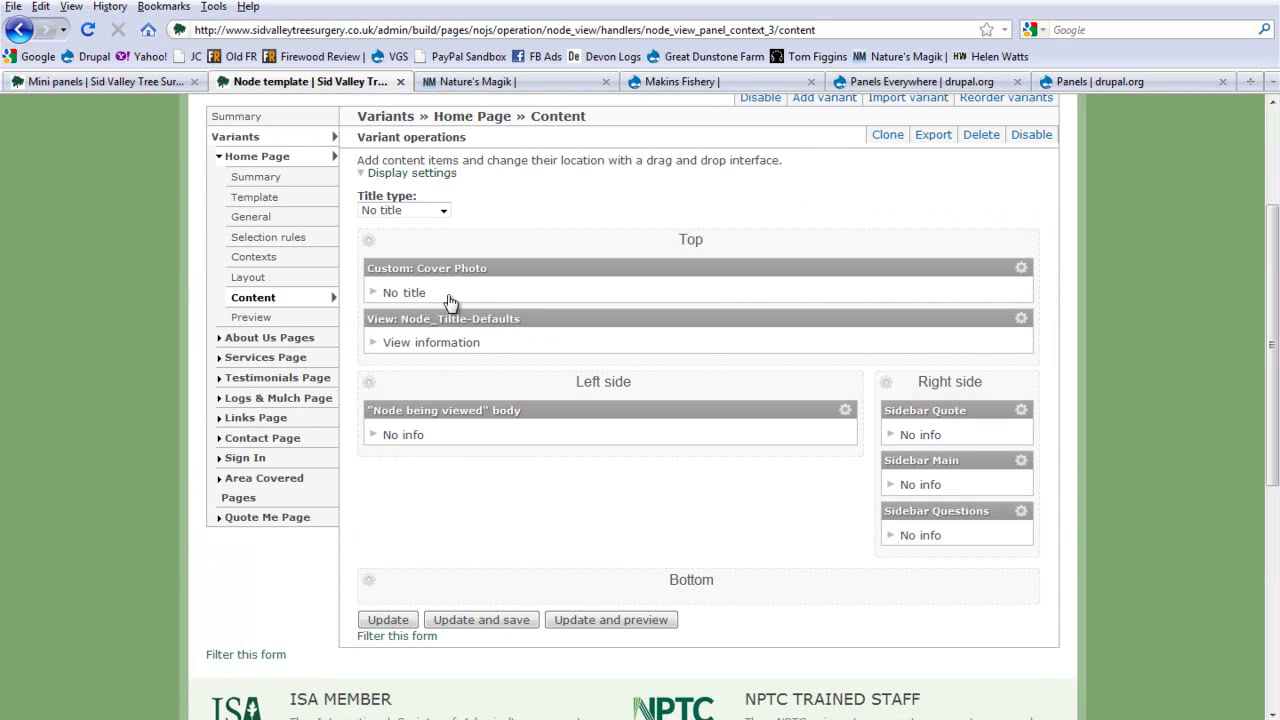
# Step: Add the Test_mini mini panel to the Home Page variant's Top region with its title overridden and left blank
pyautogui.click(369, 244)
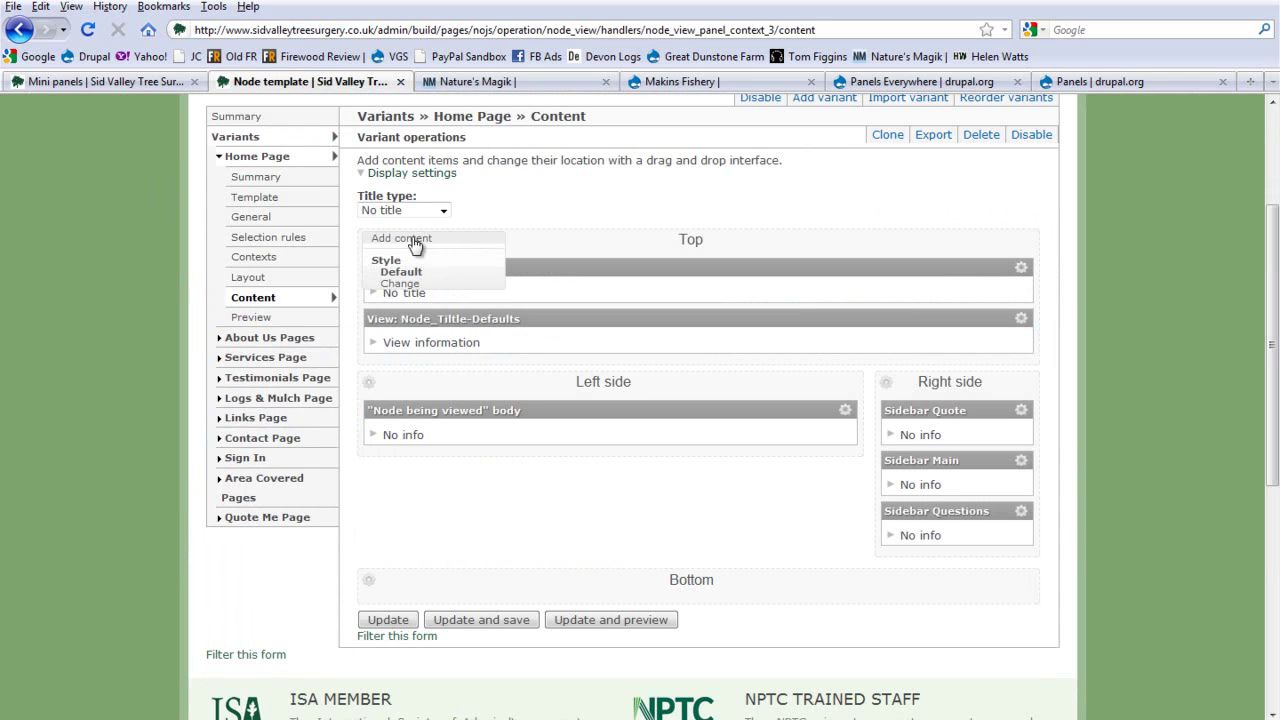
pyautogui.click(412, 237)
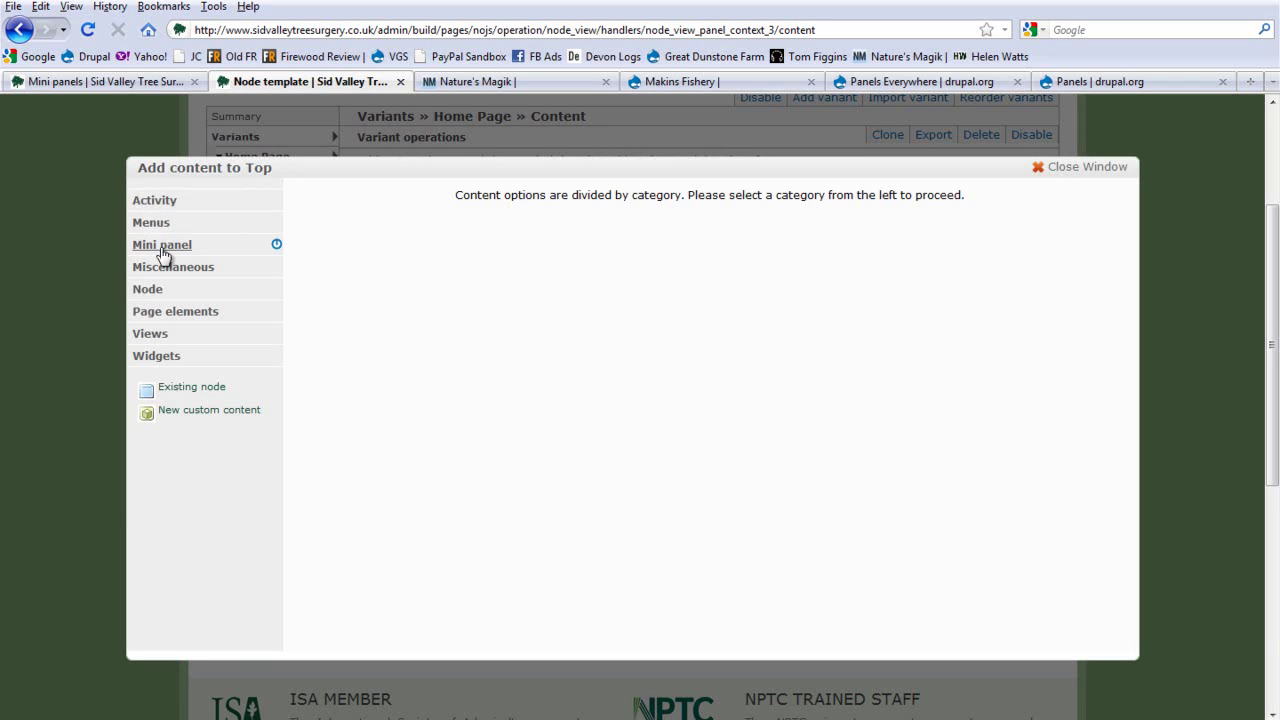
pyautogui.click(749, 268)
pyautogui.click(147, 199)
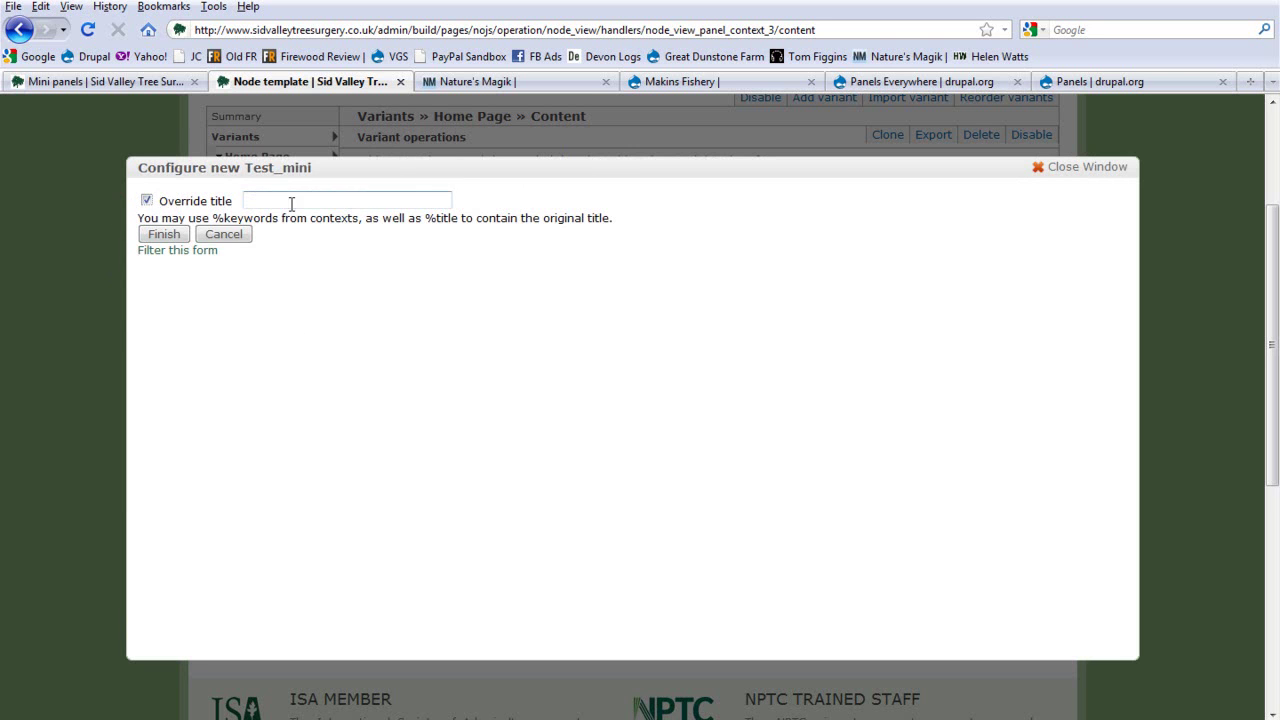
pyautogui.click(162, 236)
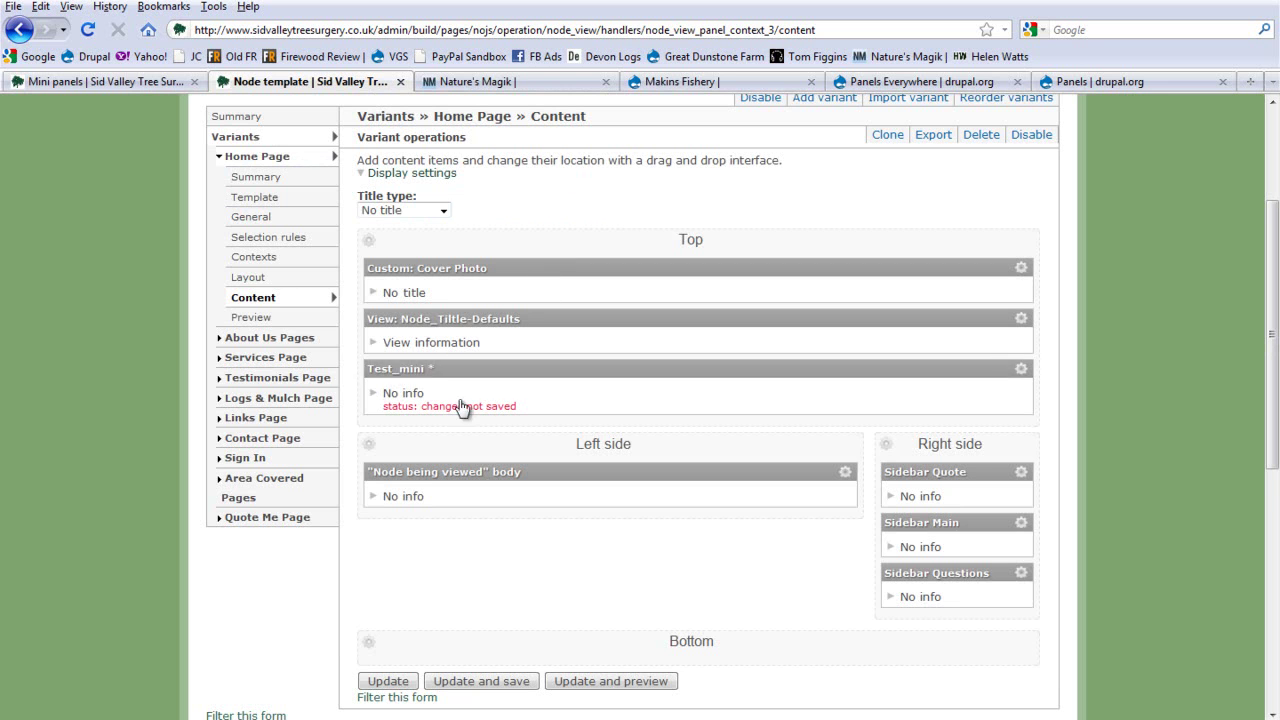
# Step: Remove the Test_mini pane from the Top region and update the Home Page variant
pyautogui.click(1021, 368)
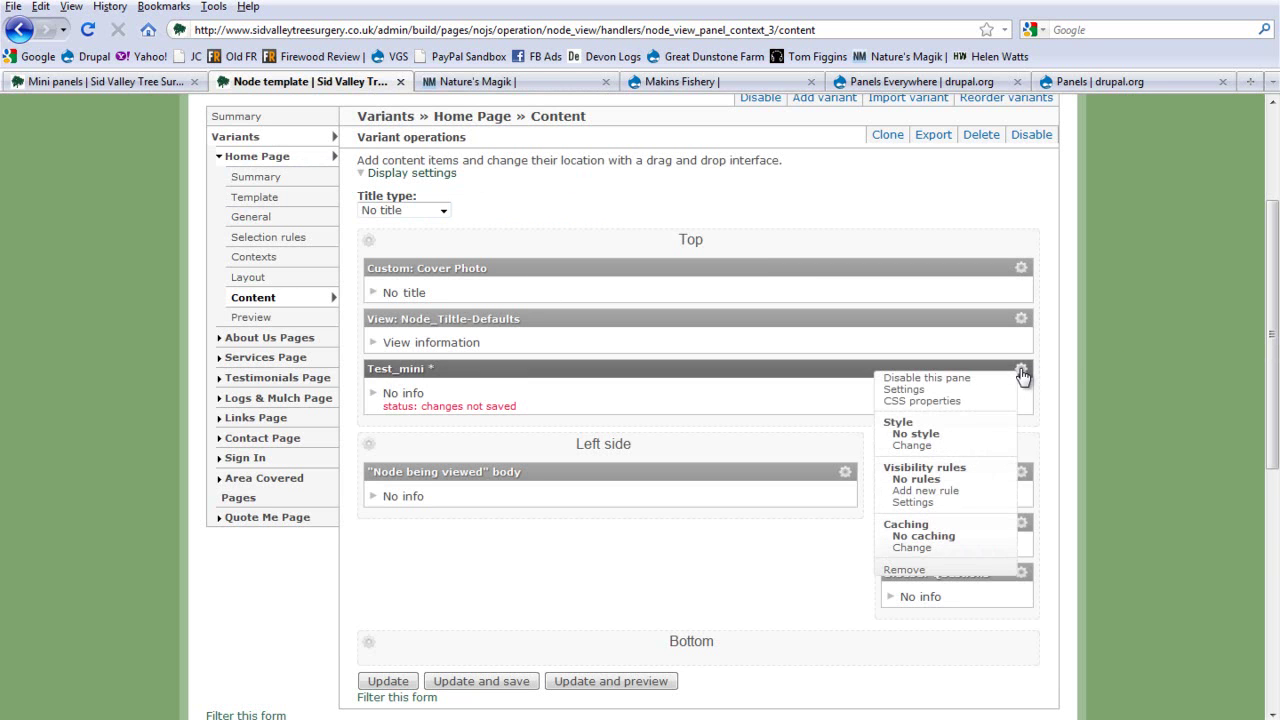
pyautogui.click(905, 570)
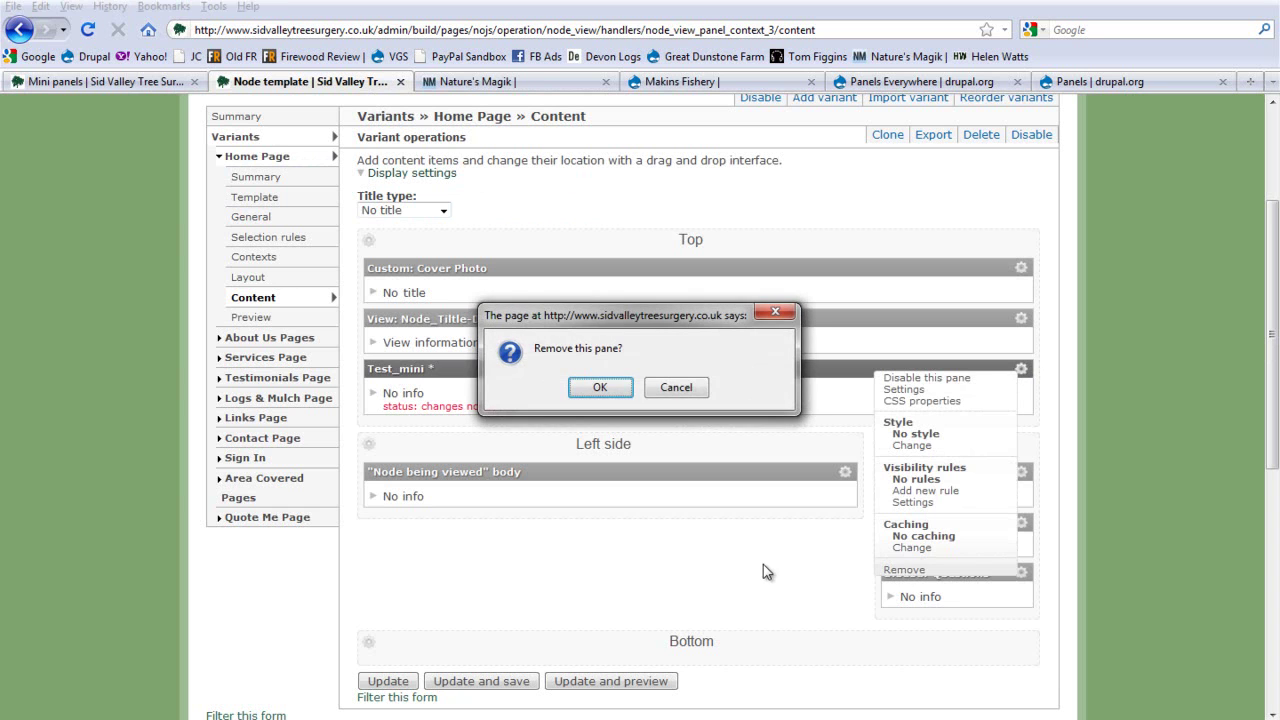
pyautogui.click(631, 389)
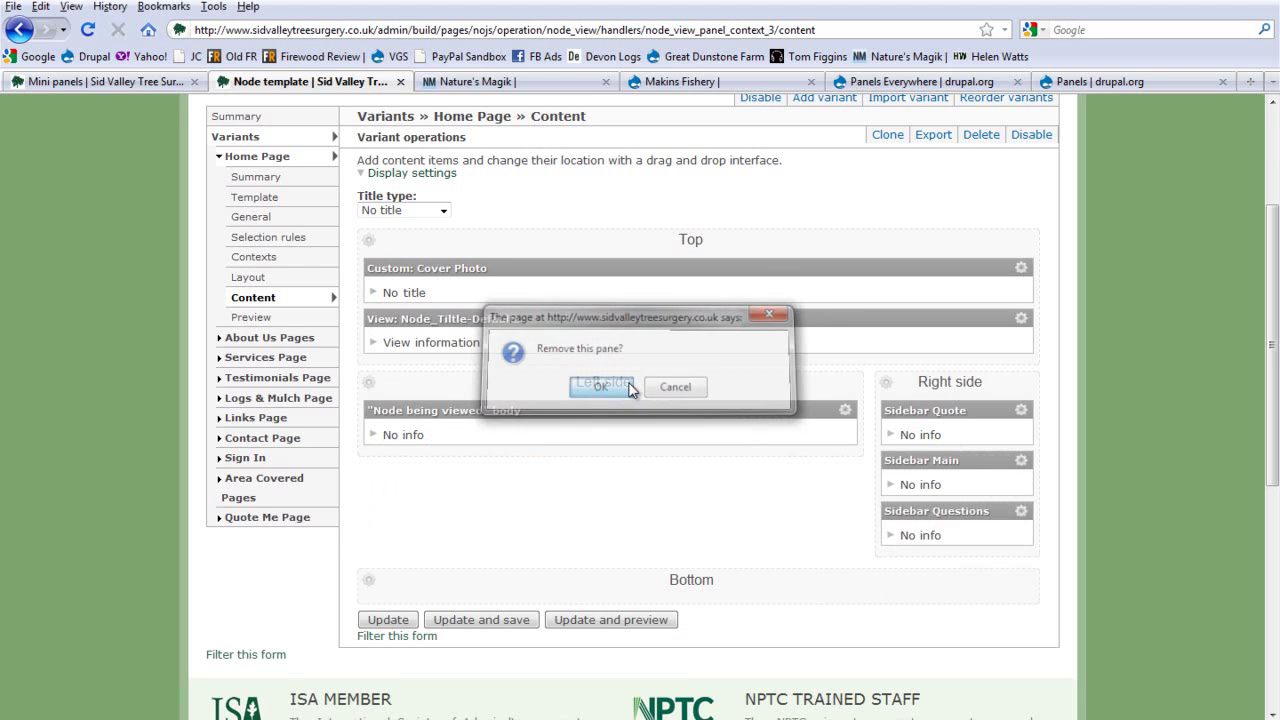
pyautogui.click(380, 620)
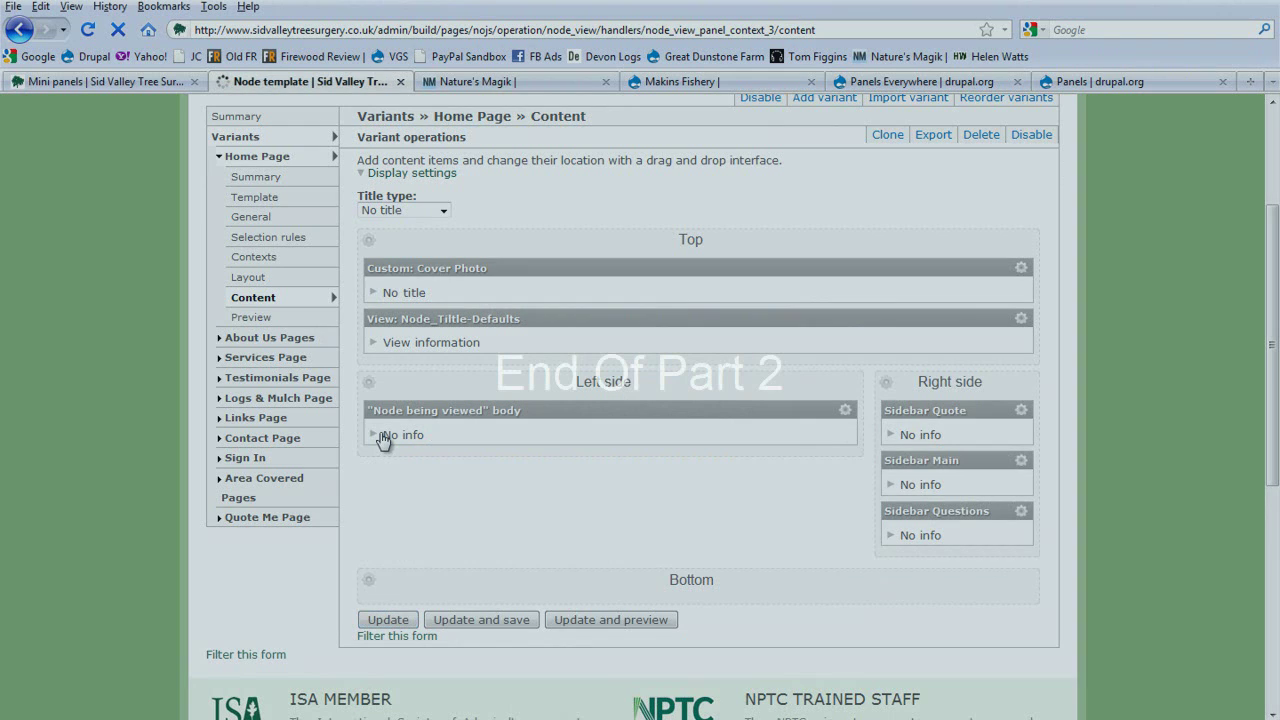